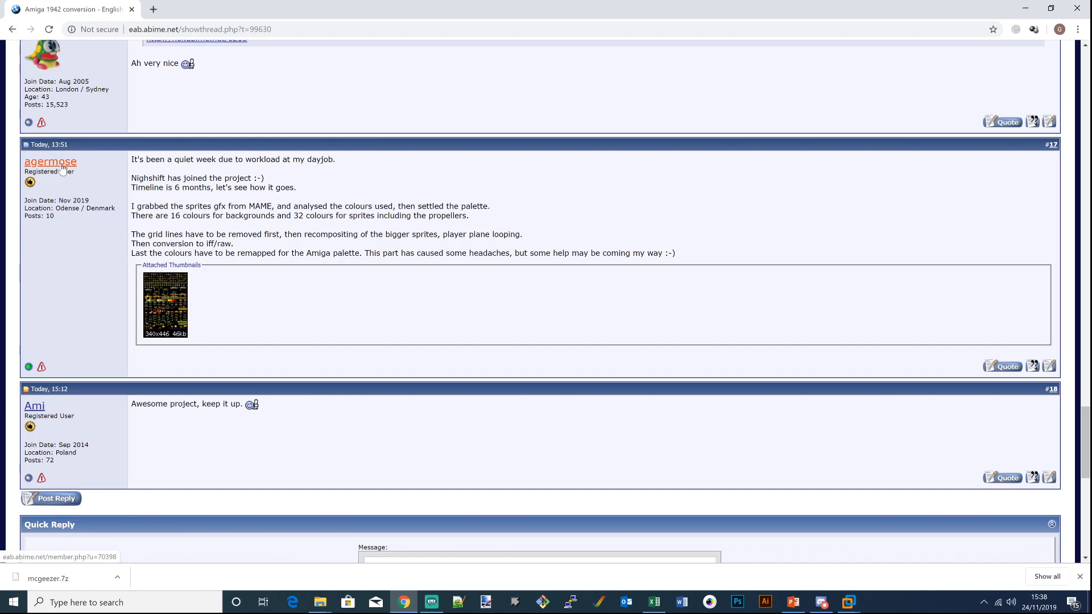
# Step: Copy the full-size MAME sprite sheet attached to the forum post and paste it into a new image in paint.net
pyautogui.click(172, 298)
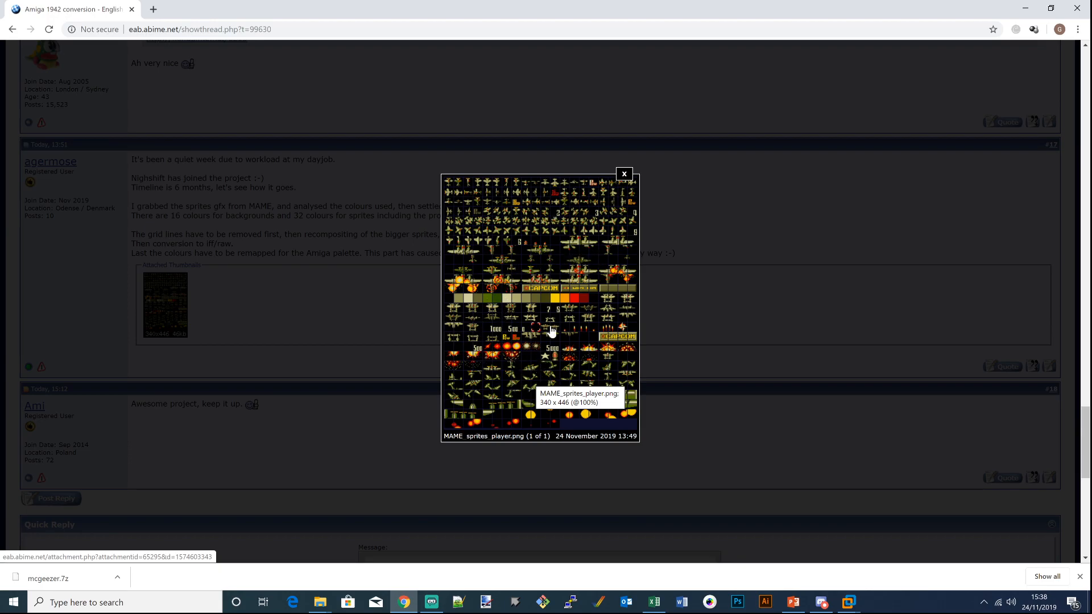
pyautogui.rightClick(540, 263)
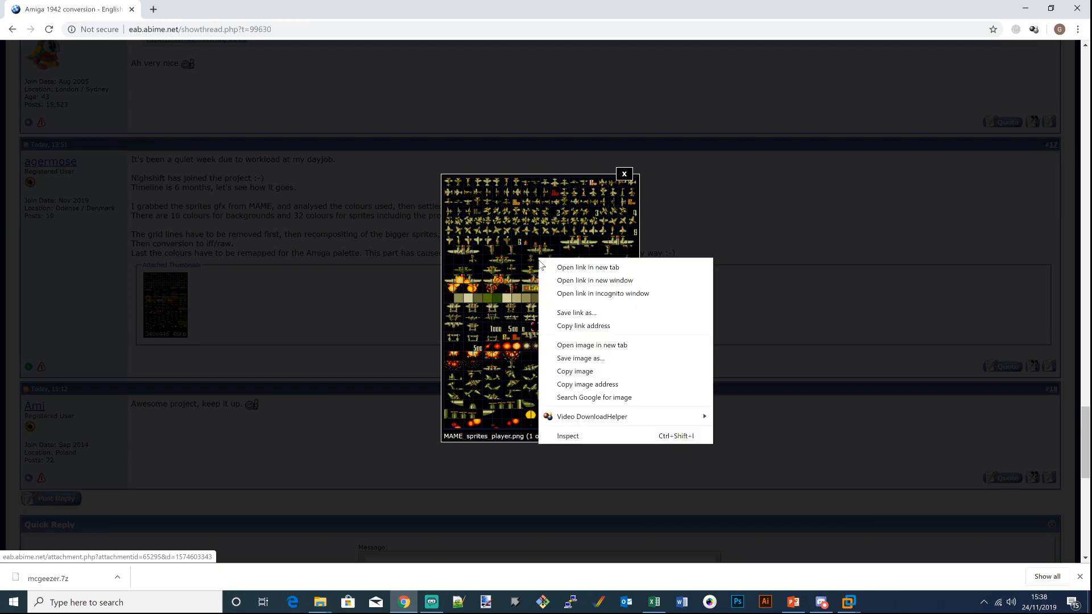
pyautogui.click(589, 377)
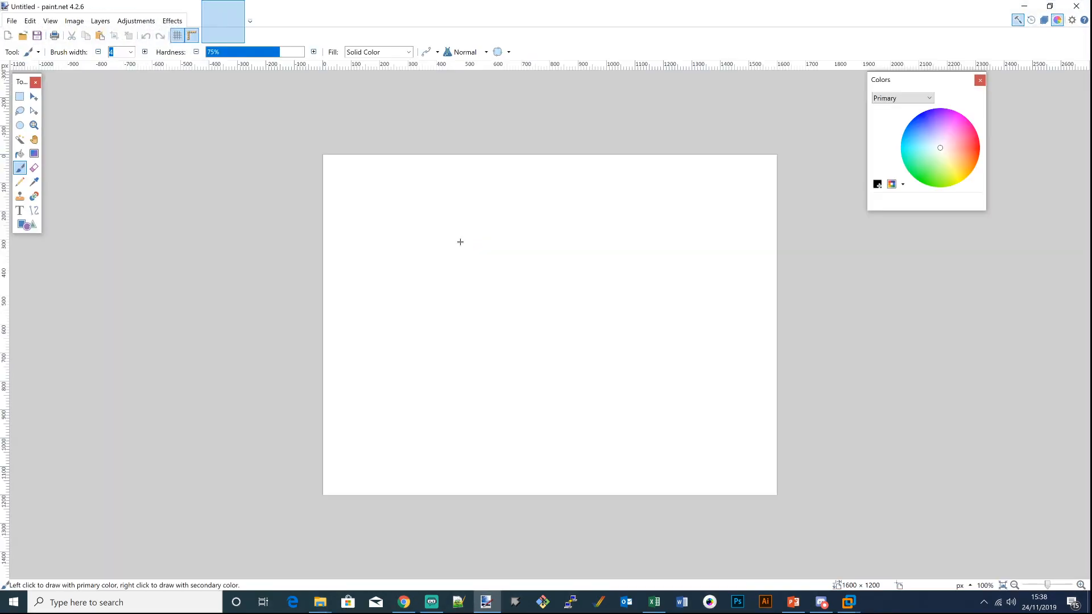
pyautogui.click(30, 22)
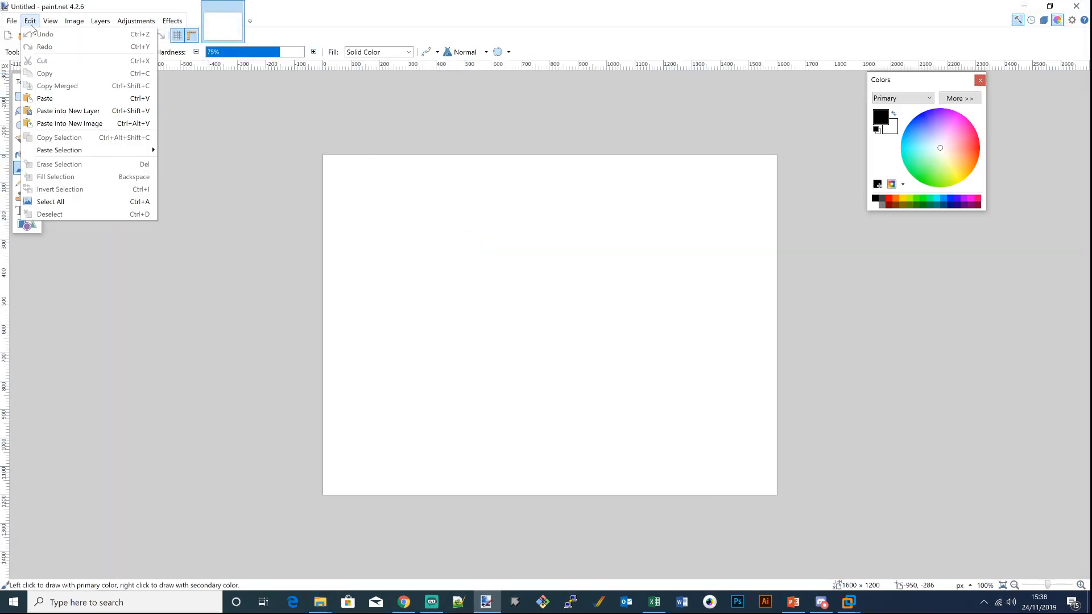
pyautogui.click(70, 124)
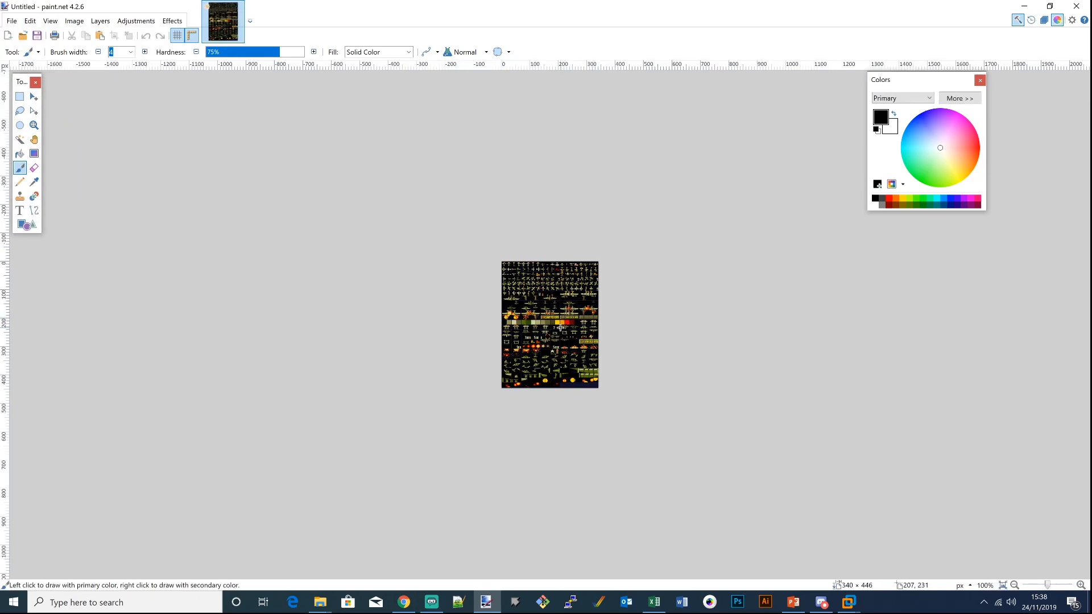
# Step: Examine the sprites, grid lines and colour swatches of the pasted sheet up close, then as a whole
pyautogui.scroll(3, 545, 298)
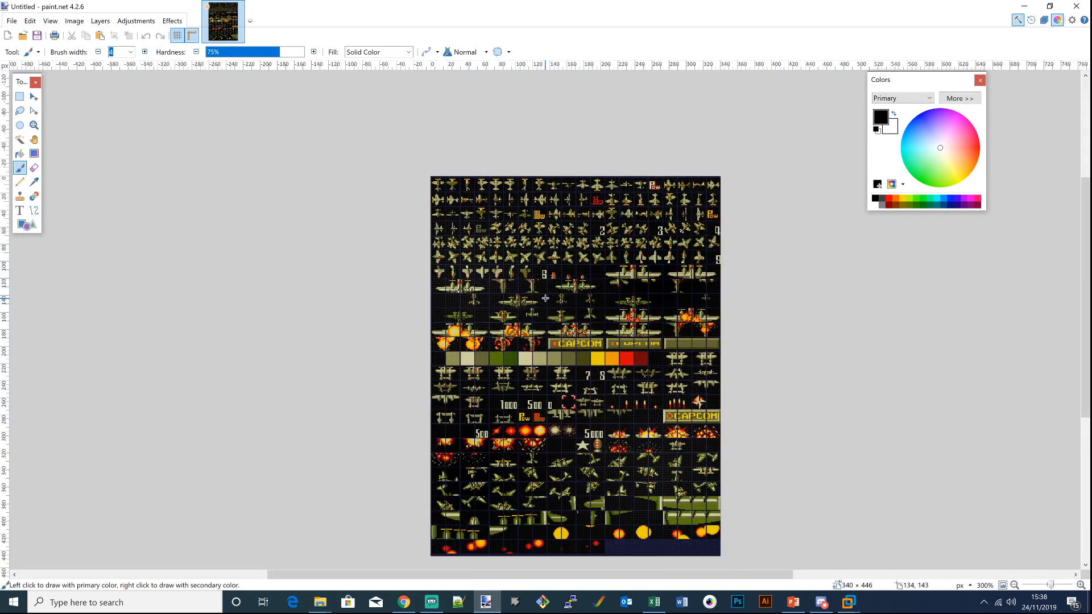
pyautogui.scroll(2, 618, 286)
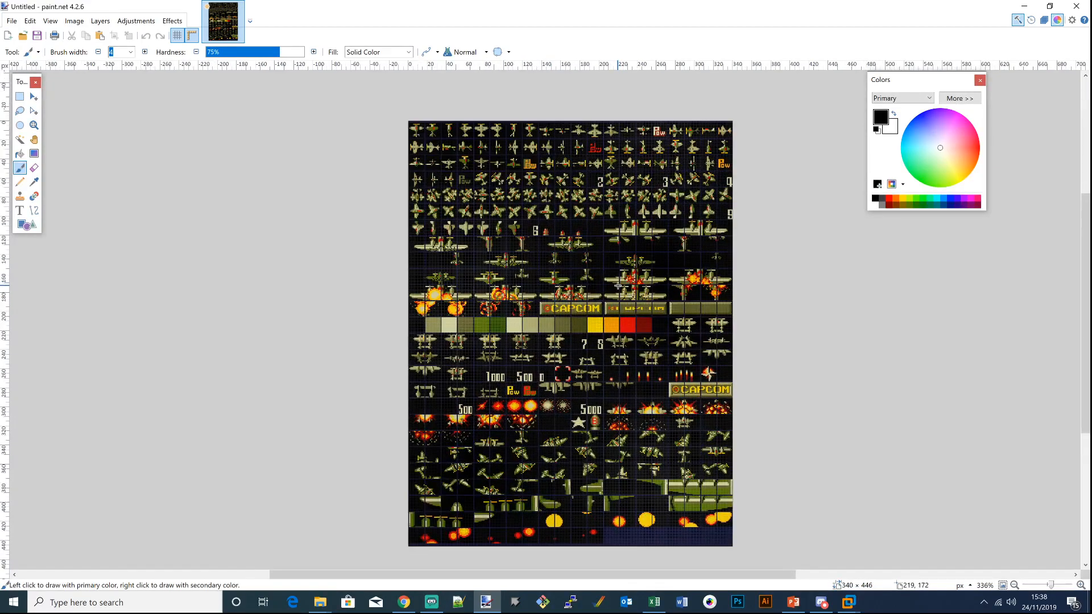
pyautogui.scroll(2, 618, 286)
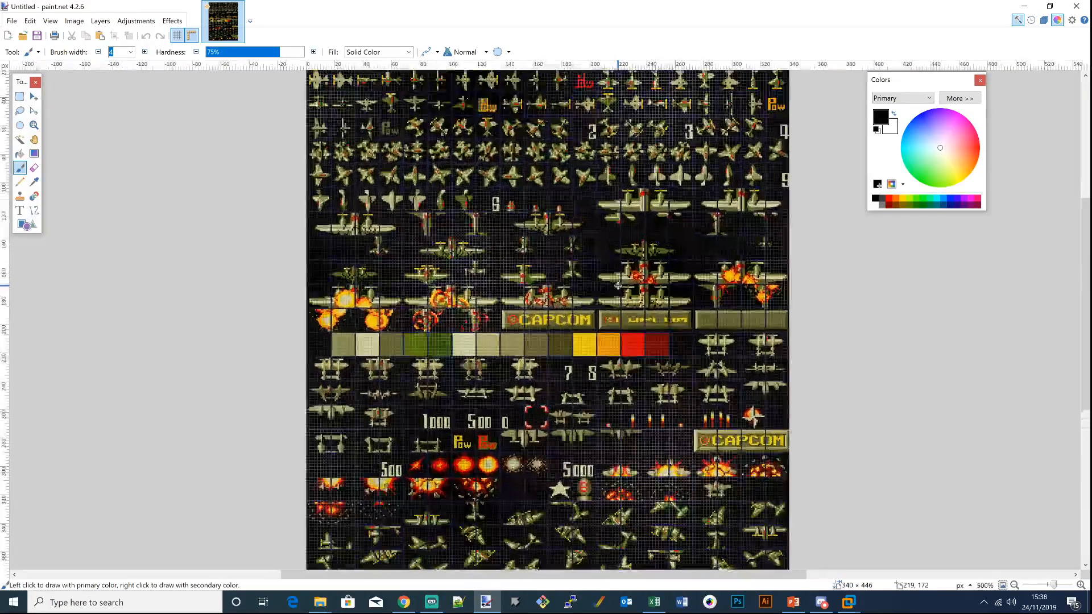
pyautogui.scroll(6, 373, 96)
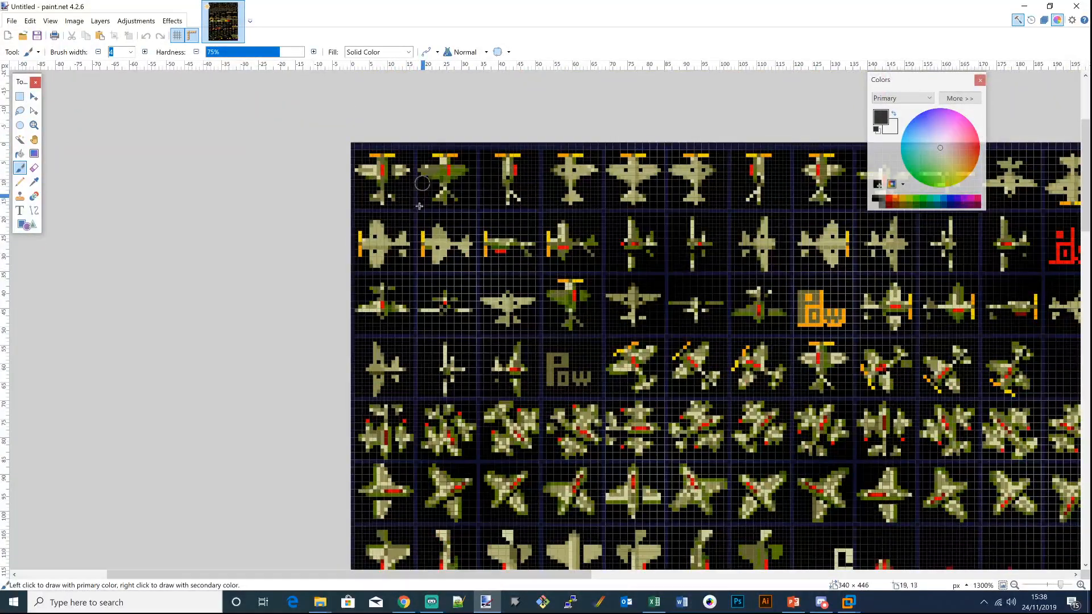
pyautogui.scroll(-6, 656, 276)
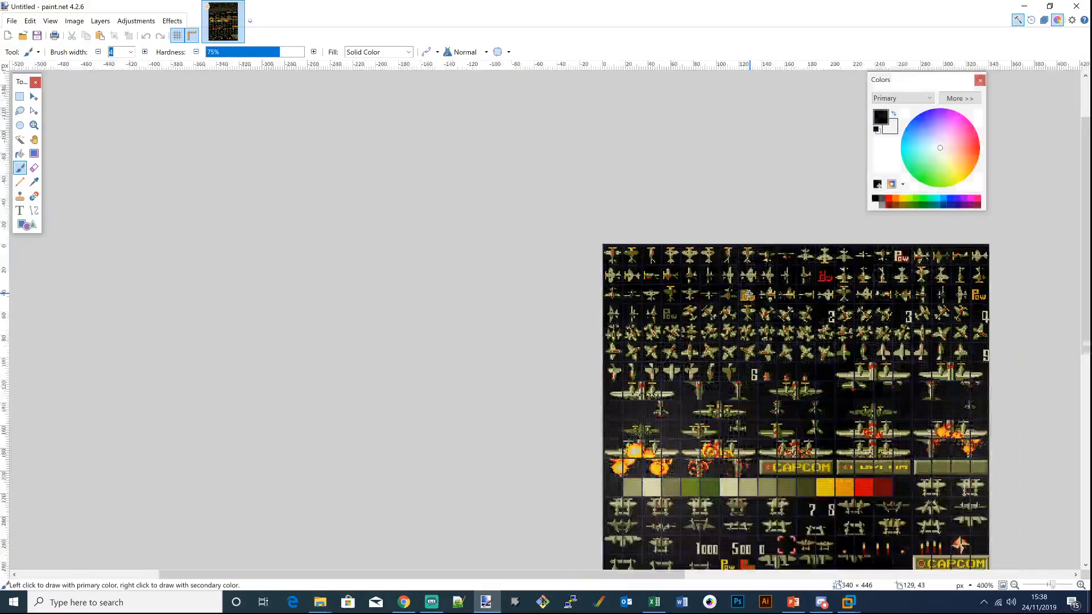
pyautogui.scroll(-1, 816, 302)
pyautogui.scroll(-1, 815, 303)
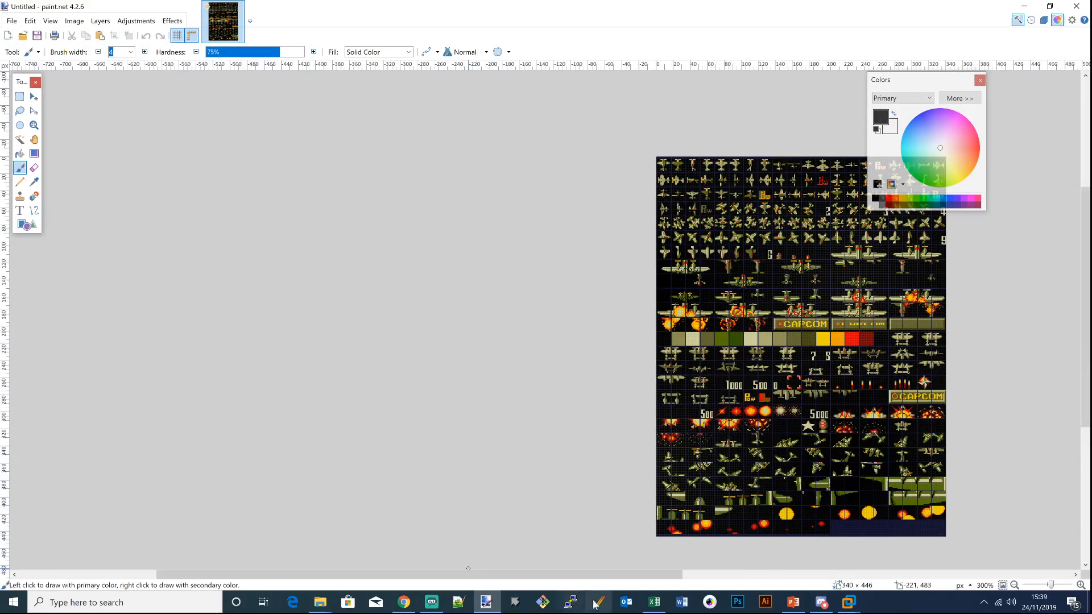
pyautogui.moveTo(580, 575); pyautogui.dragTo(708, 592)
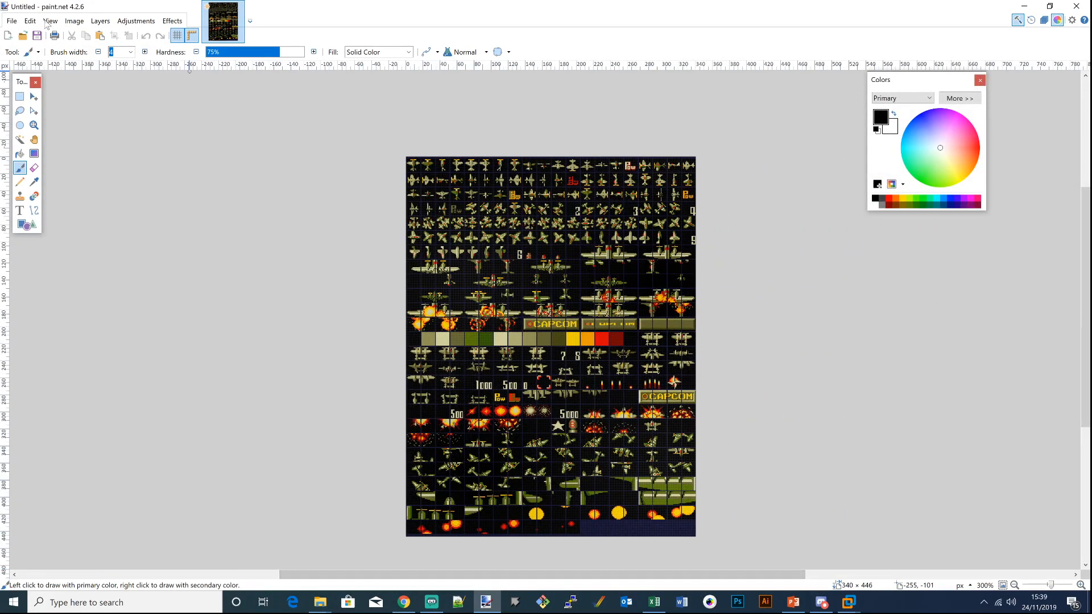
# Step: Begin saving the sprite sheet as a new file and browse to the Amiga HardDrive folder
pyautogui.click(12, 22)
pyautogui.click(41, 111)
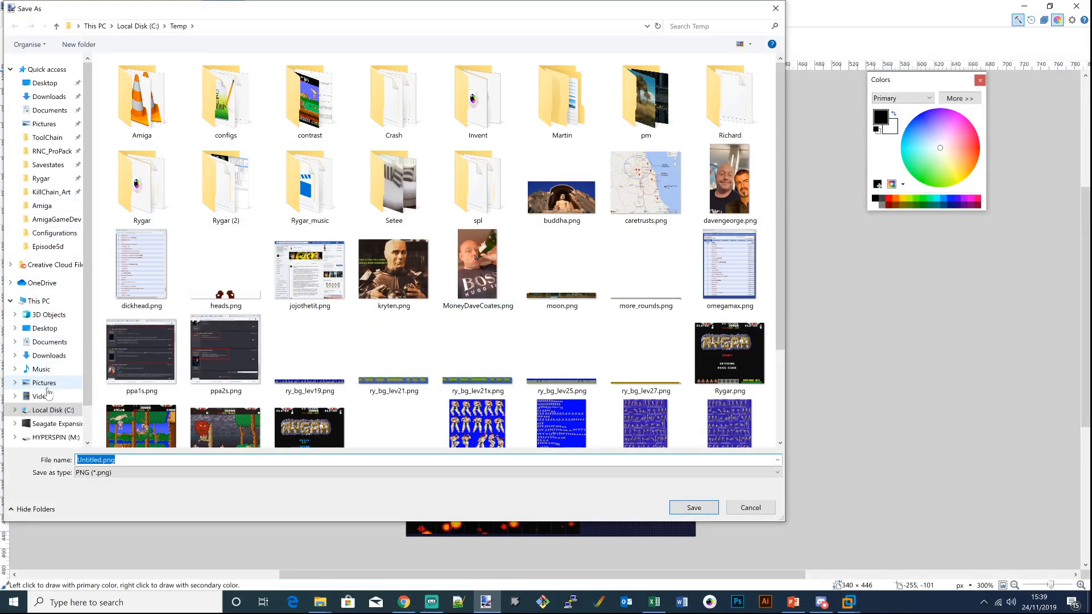
pyautogui.click(48, 138)
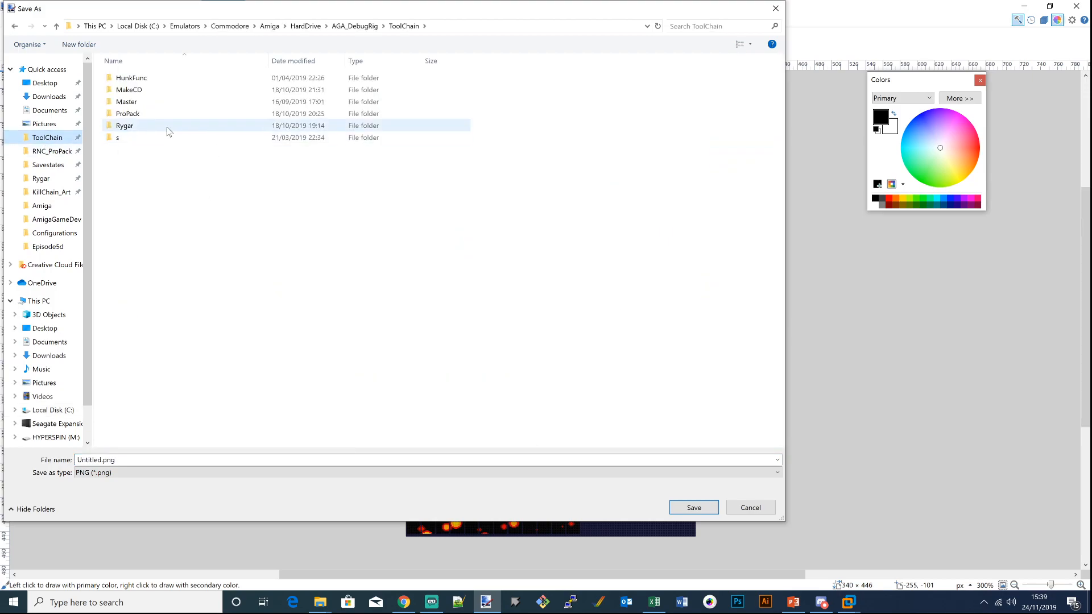
pyautogui.click(302, 26)
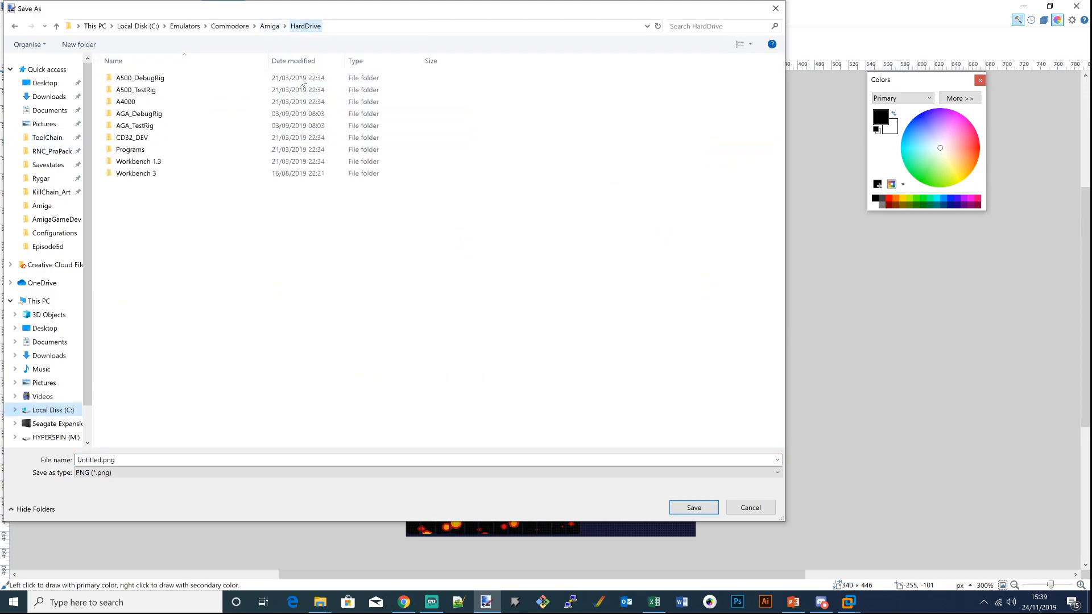
pyautogui.doubleClick(134, 150)
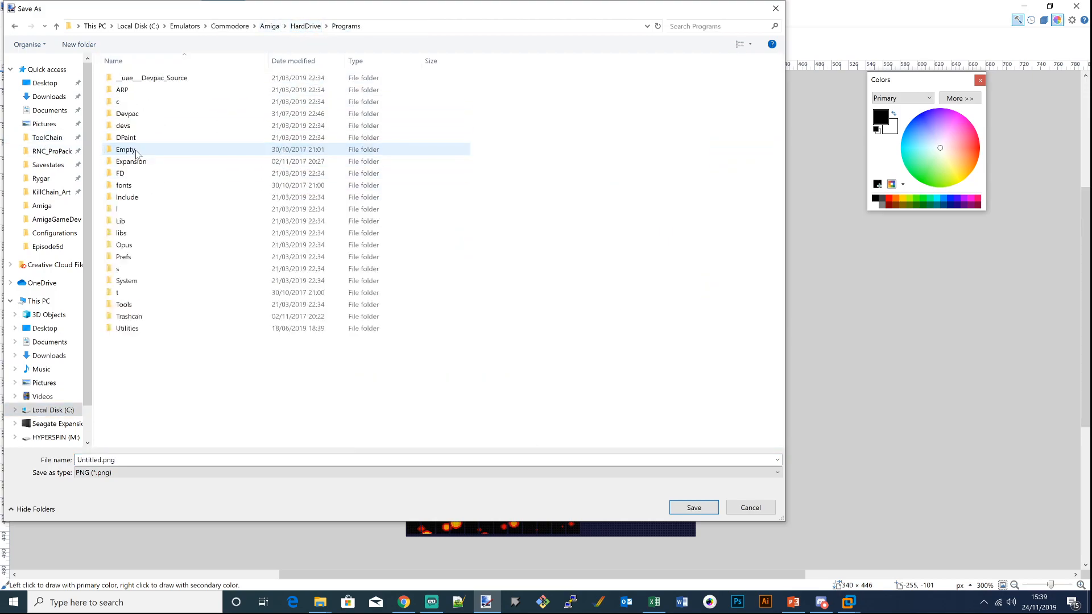
pyautogui.click(305, 26)
# Step: Choose the Pictures folder of PPaint, under Workbench 3 and DH0, as the save location
pyautogui.click(155, 176)
pyautogui.doubleClick(155, 176)
pyautogui.click(133, 81)
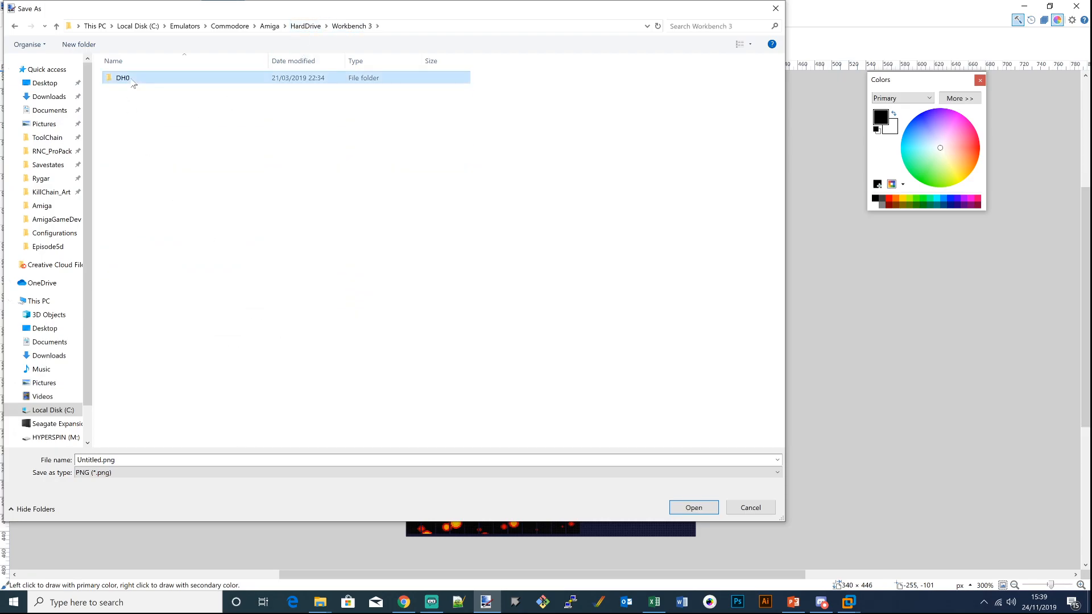
pyautogui.press('Return')
pyautogui.click(126, 209)
pyautogui.doubleClick(130, 210)
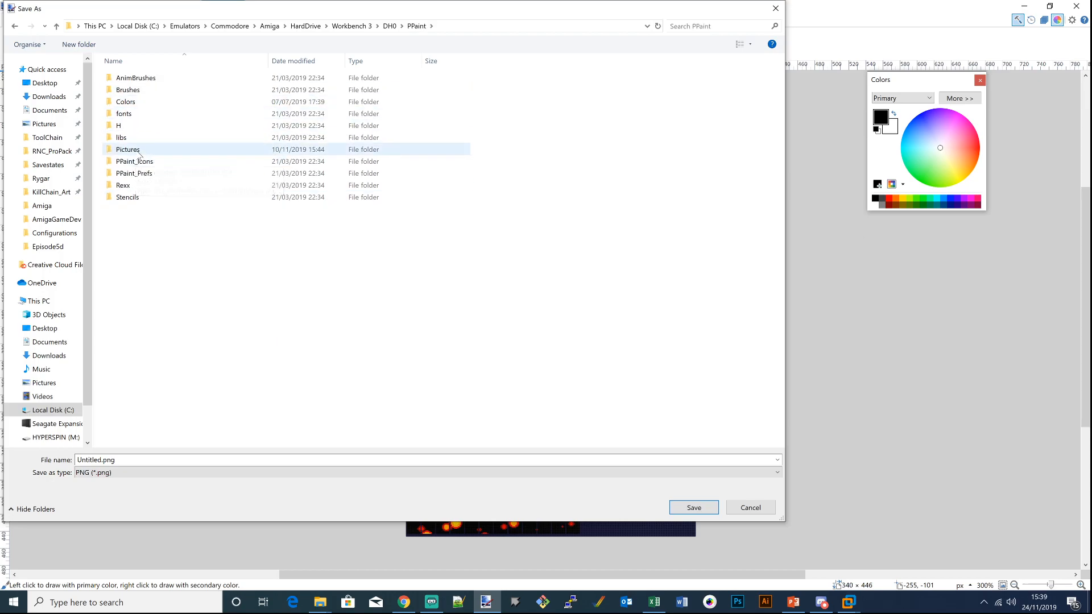
pyautogui.doubleClick(135, 152)
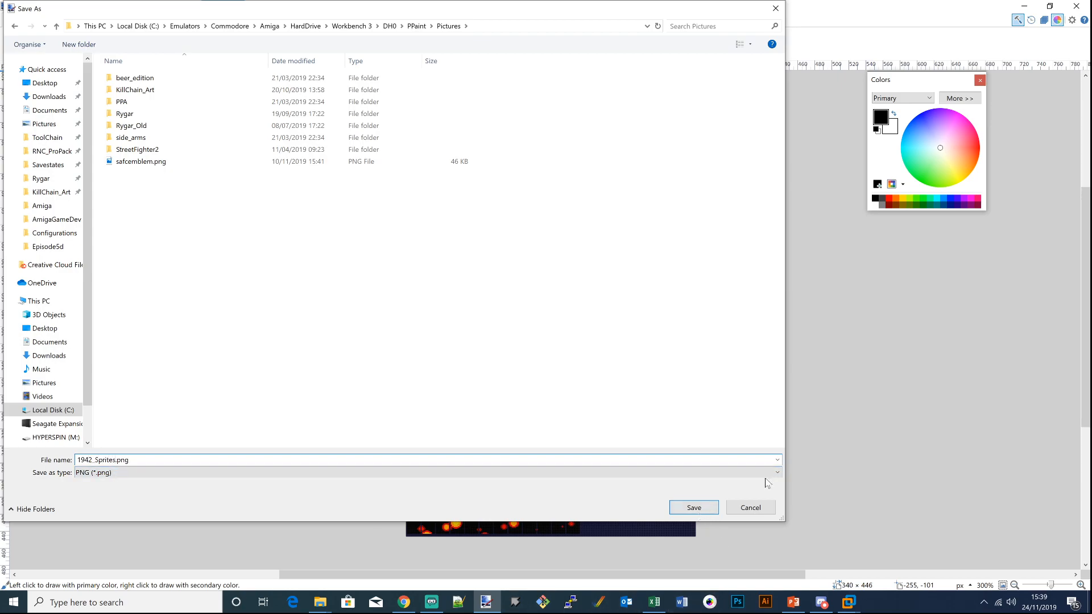
# Step: Save the sprite sheet as 1942_Sprites.png in PNG format with 8-bit depth
pyautogui.click(709, 508)
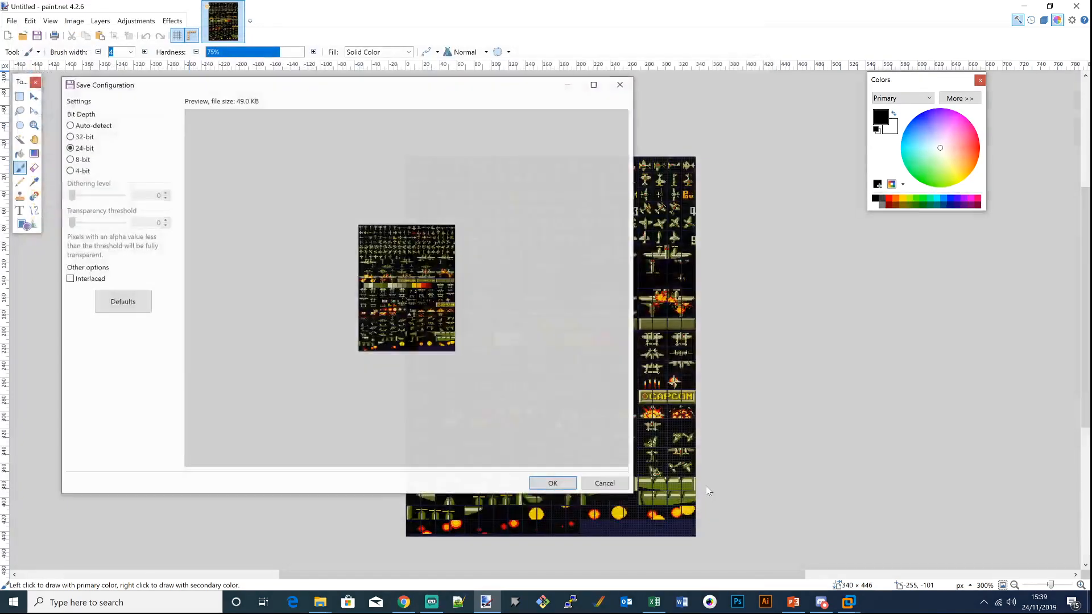
pyautogui.click(70, 160)
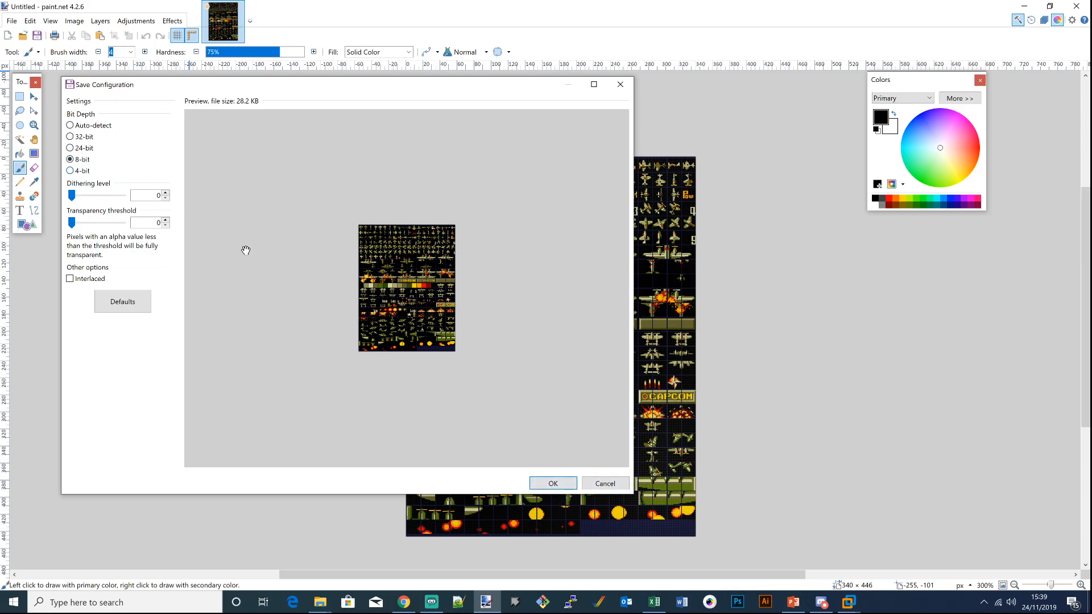
pyautogui.click(553, 483)
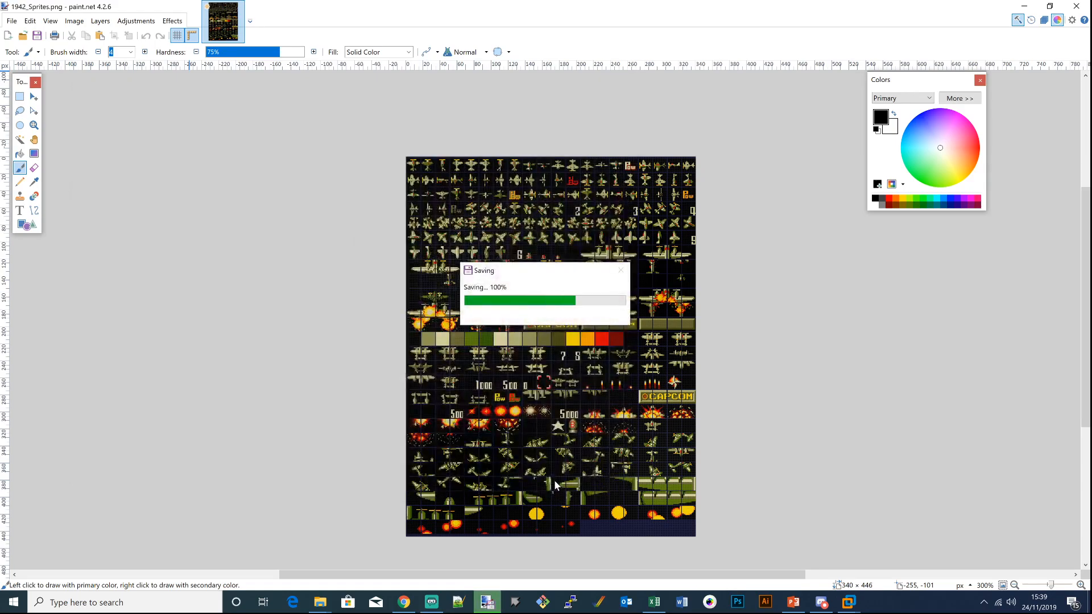
# Step: Close the forum image preview and minimize paint.net, the browser, VMware and the Downloads window to clear the desktop
pyautogui.click(1024, 6)
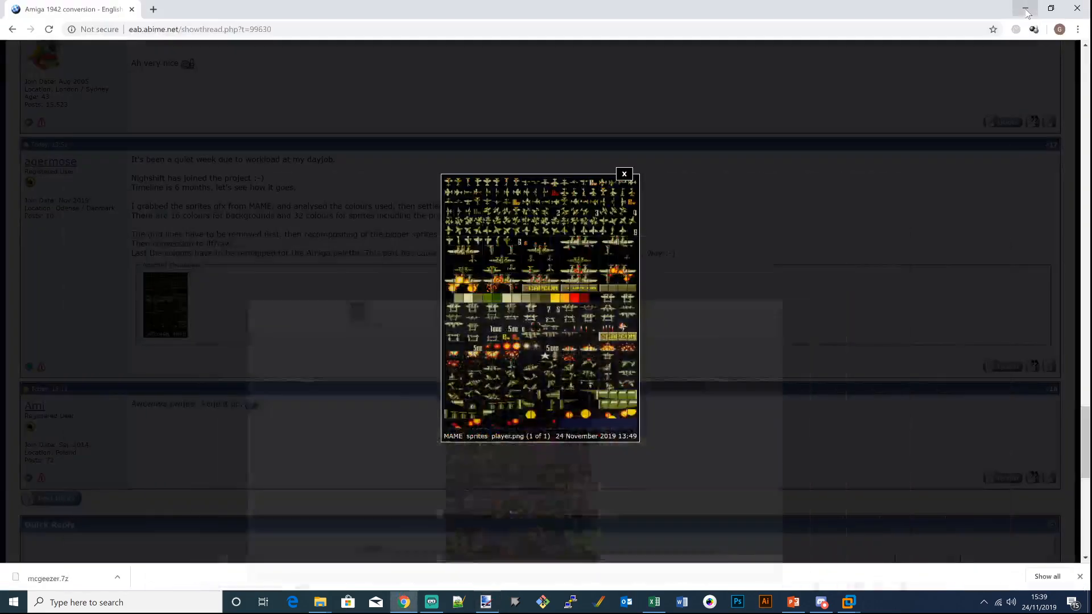
pyautogui.click(707, 183)
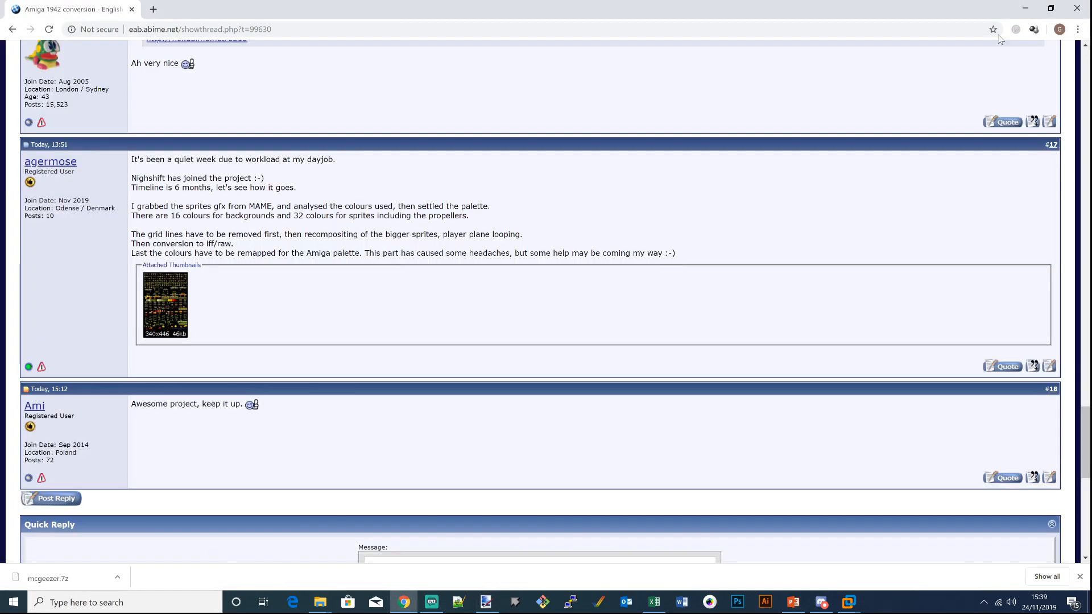
pyautogui.click(1025, 8)
pyautogui.click(984, 97)
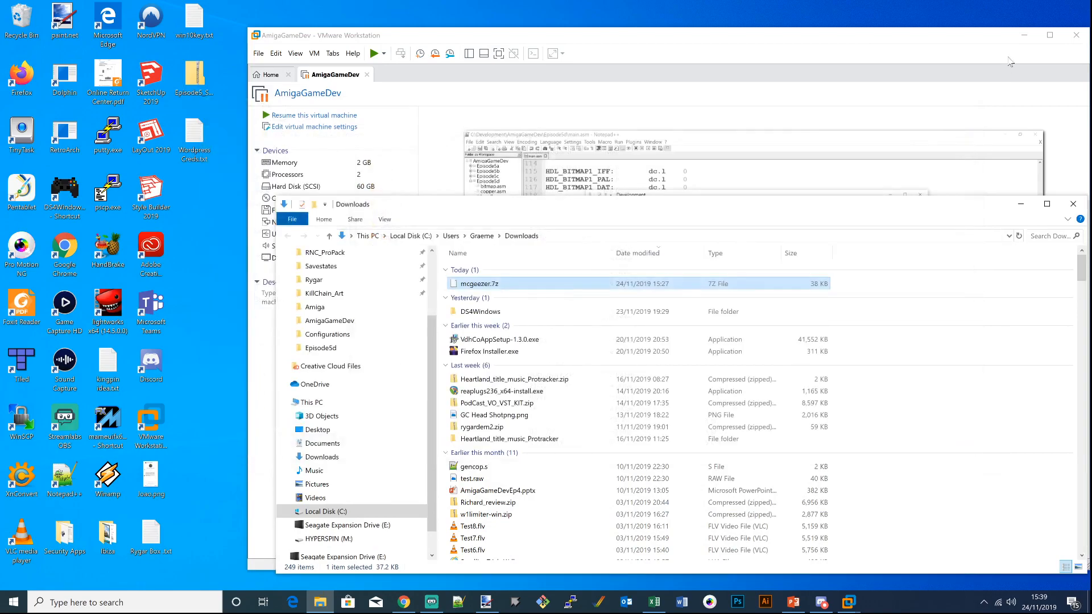
pyautogui.click(1024, 37)
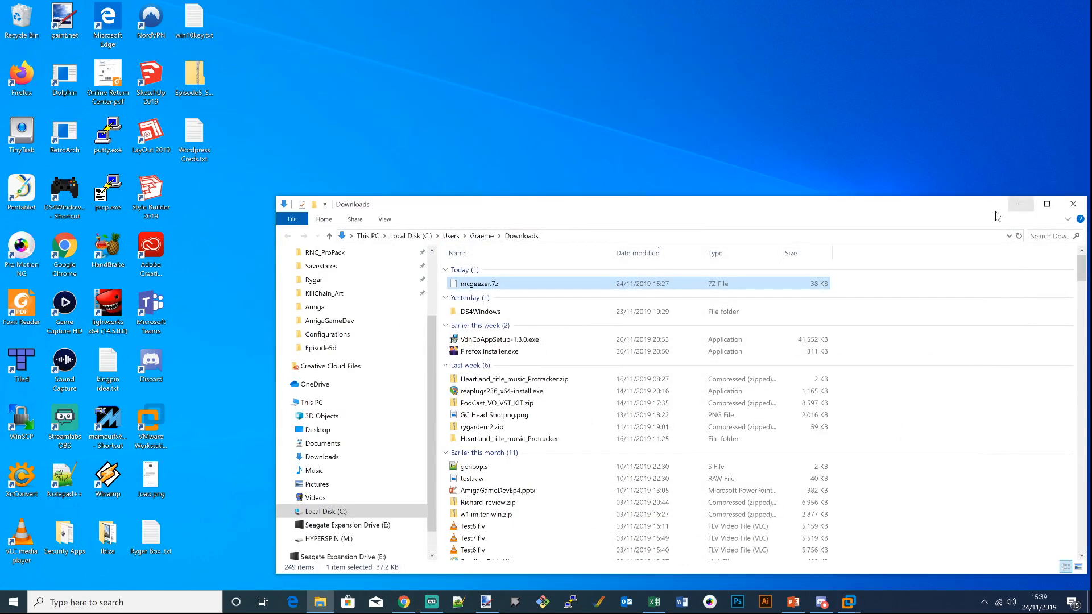
pyautogui.moveTo(965, 210); pyautogui.dragTo(834, 141)
pyautogui.click(942, 134)
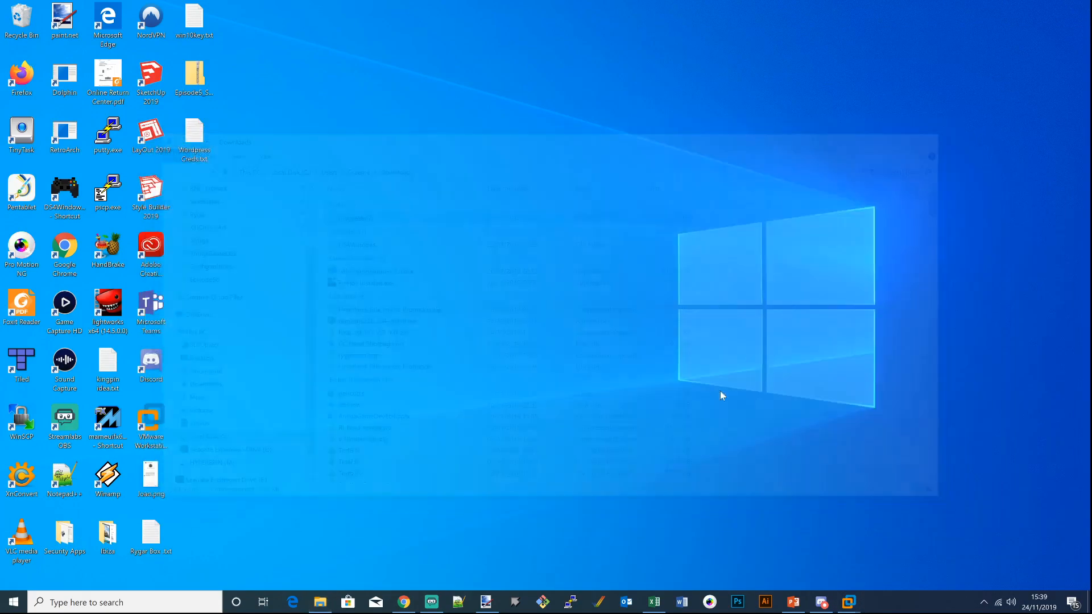
# Step: Launch WinUAE, load the A1200_Tools.uae configuration from the Configurations folder and start the emulation
pyautogui.click(601, 603)
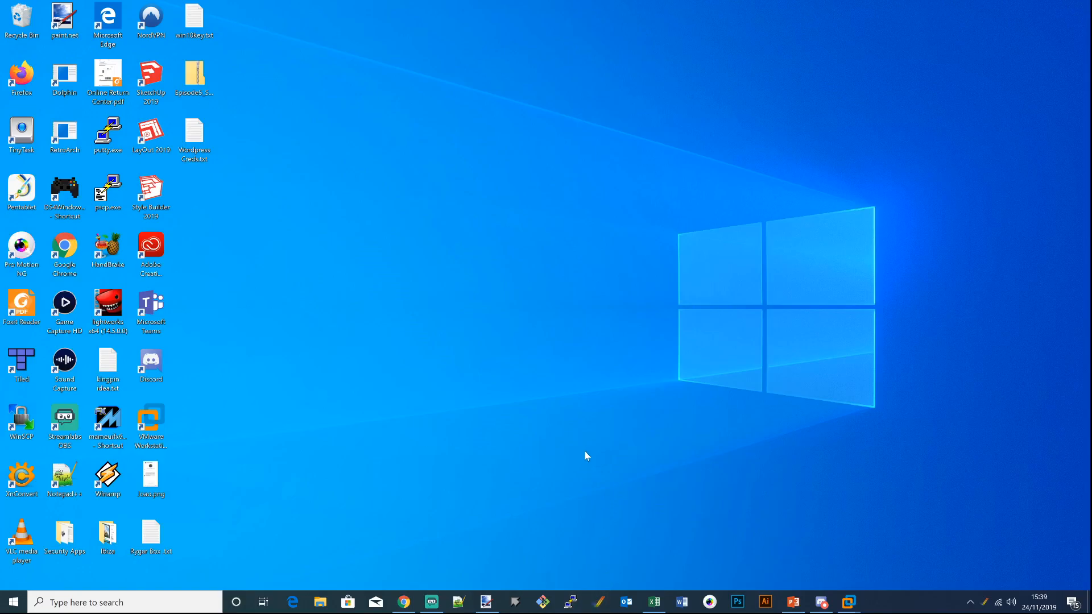
pyautogui.click(193, 149)
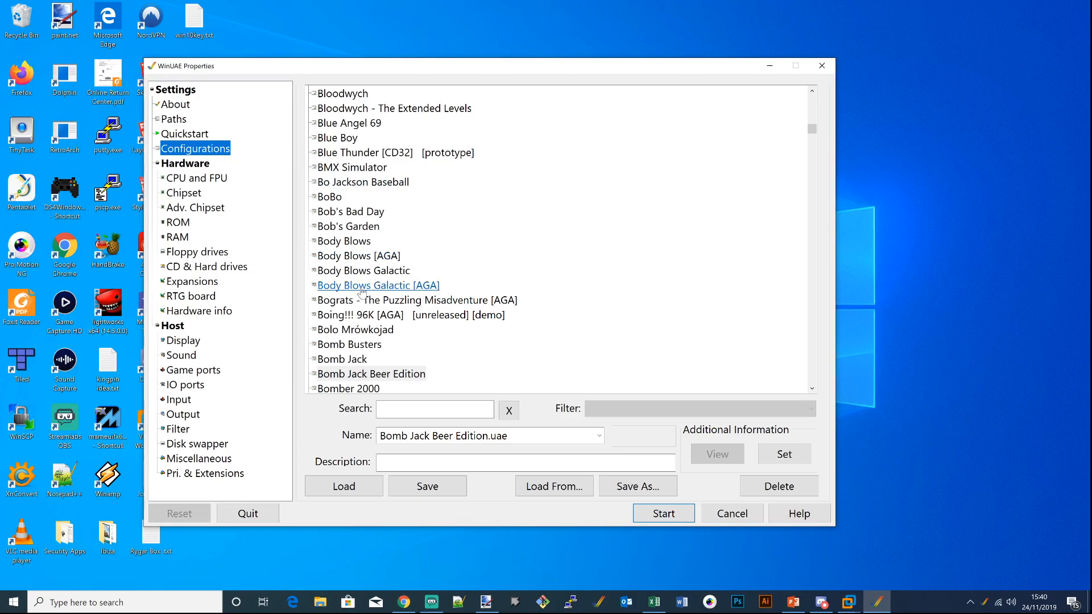
pyautogui.click(554, 486)
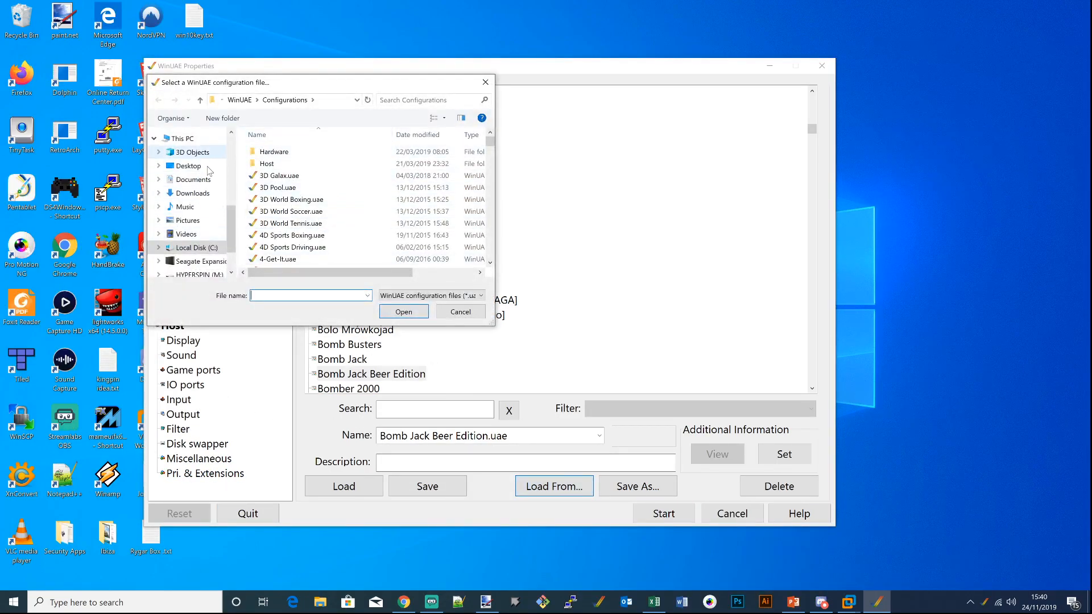
pyautogui.click(233, 173)
pyautogui.click(198, 230)
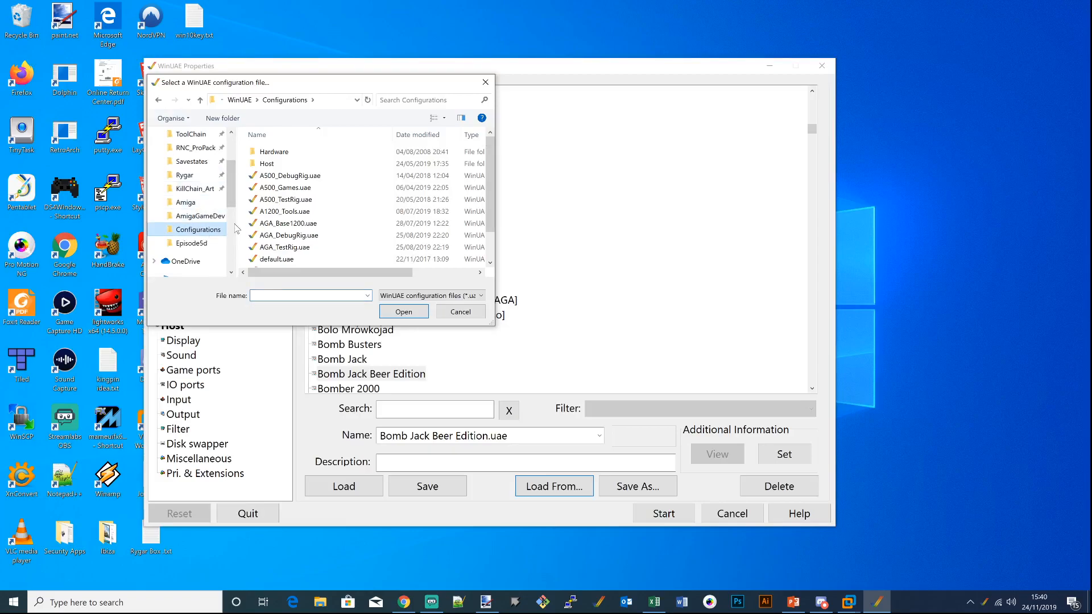
pyautogui.doubleClick(289, 213)
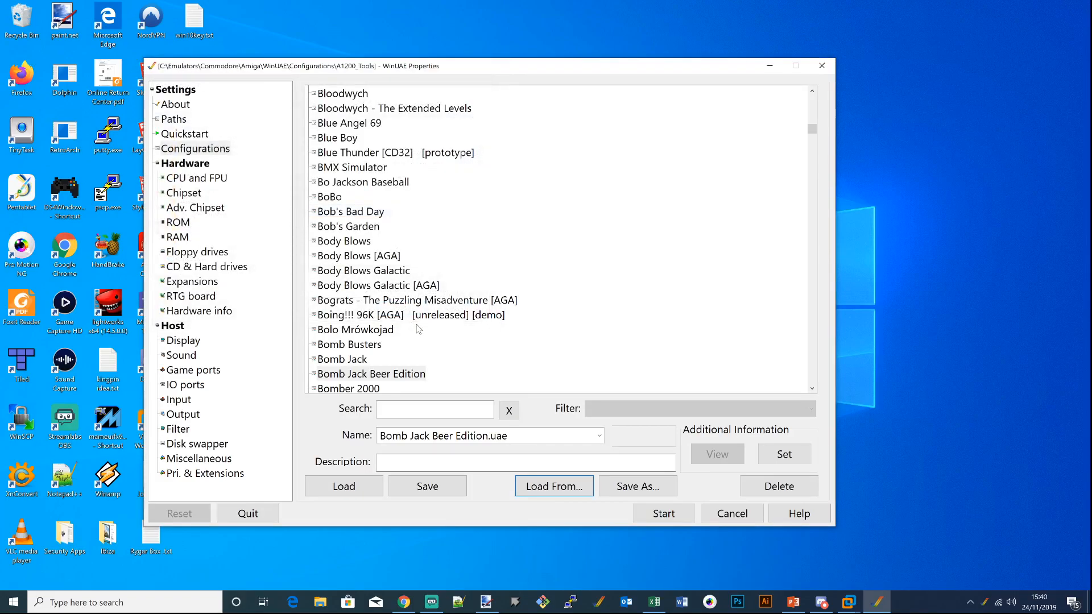
pyautogui.click(655, 515)
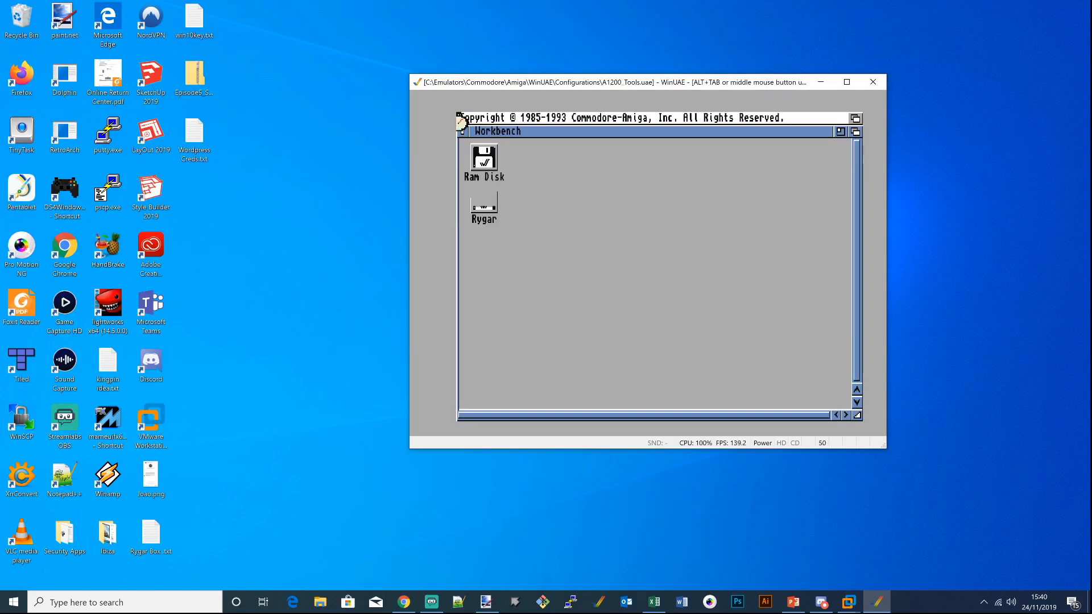
# Step: Open the System disk on the Amiga Workbench and open its PPaint drawer
pyautogui.doubleClick(494, 239)
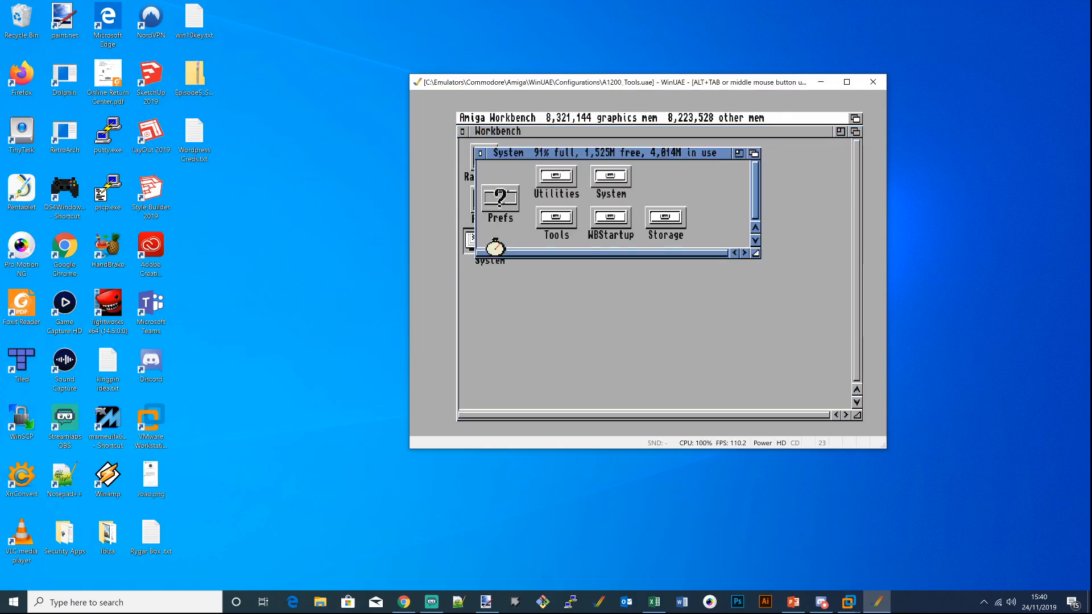
pyautogui.moveTo(718, 256); pyautogui.dragTo(731, 256)
pyautogui.doubleClick(711, 193)
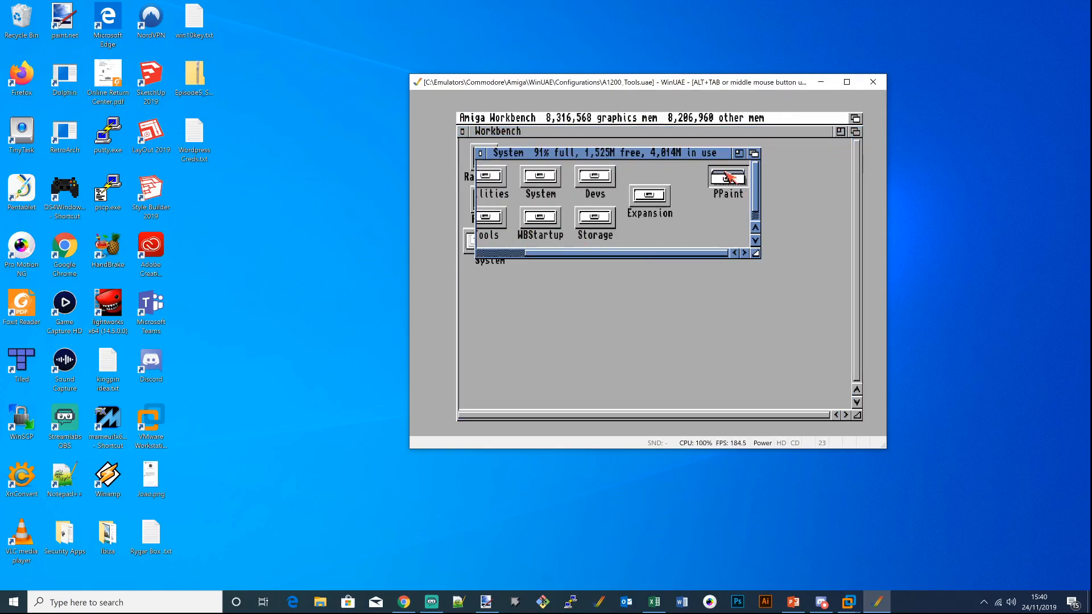
# Step: Launch PPaint and enlarge the emulator window to fill most of the desktop
pyautogui.doubleClick(508, 198)
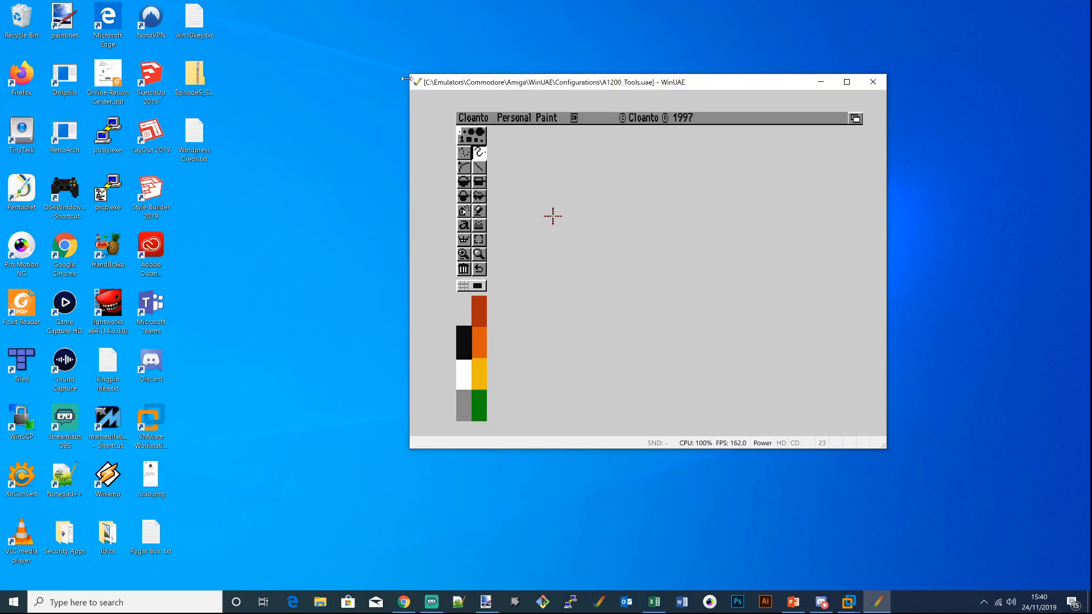
pyautogui.moveTo(408, 75)
pyautogui.mouseDown()
pyautogui.moveTo(254, 66)
pyautogui.moveTo(105, 28)
pyautogui.moveTo(52, 28)
pyautogui.mouseUp()
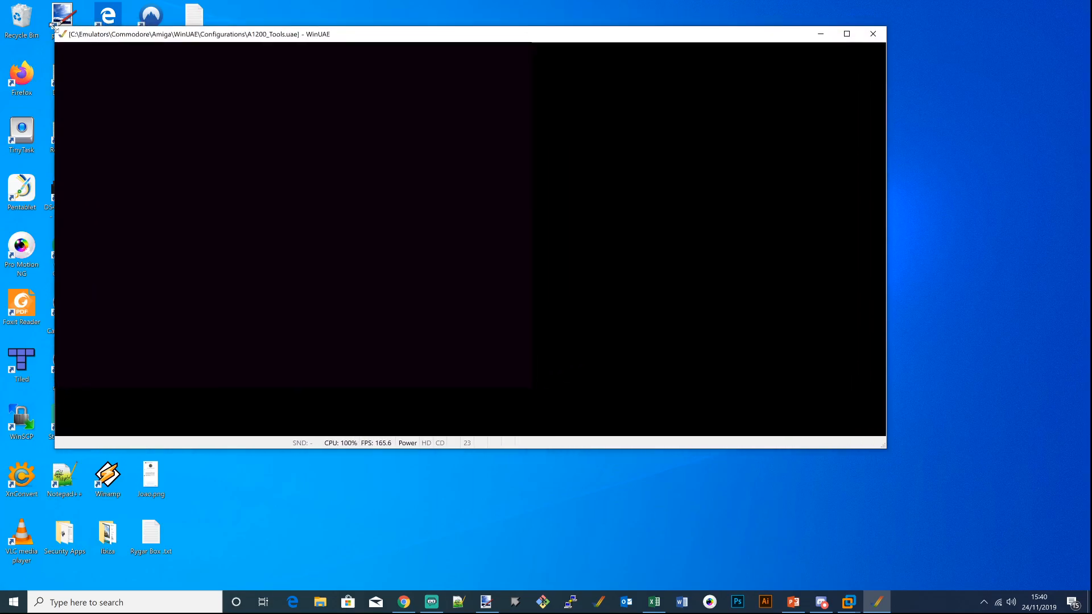
pyautogui.moveTo(884, 452); pyautogui.dragTo(969, 586)
pyautogui.click(485, 268)
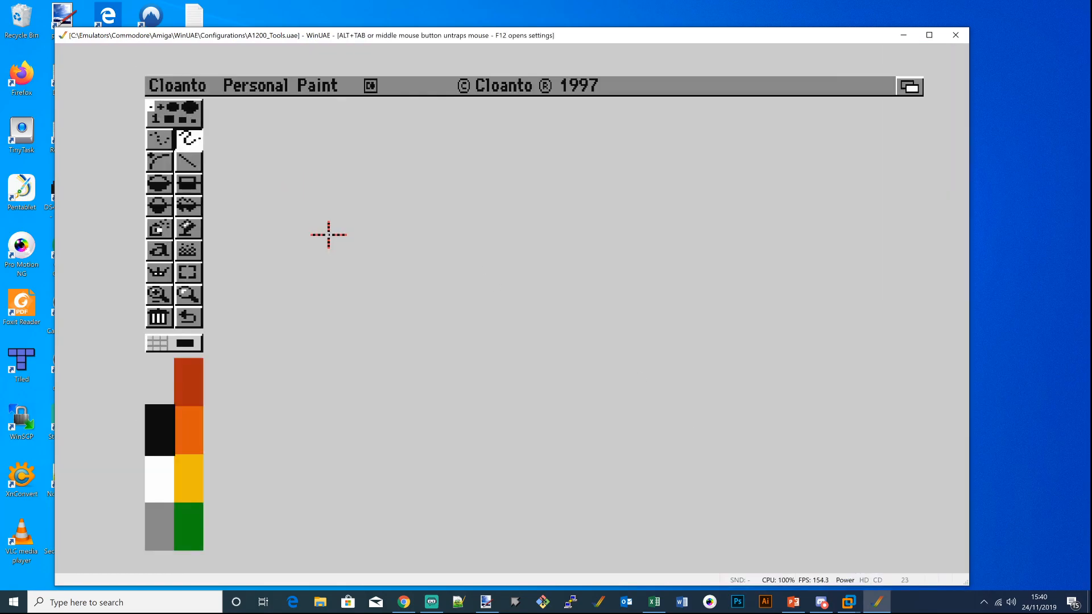
# Step: Load 1942_Sprites.png from System:PPaint/Pictures using the image's own format of 340 x 446 with 256 colors
pyautogui.rightClick(214, 86)
pyautogui.rightClick(201, 110)
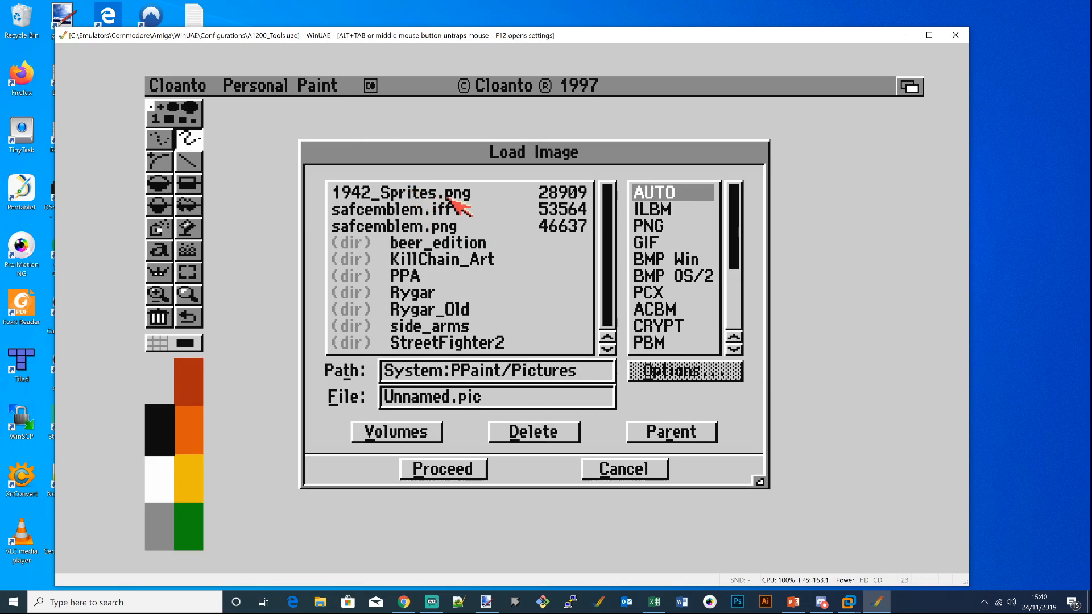
pyautogui.click(411, 192)
pyautogui.click(411, 193)
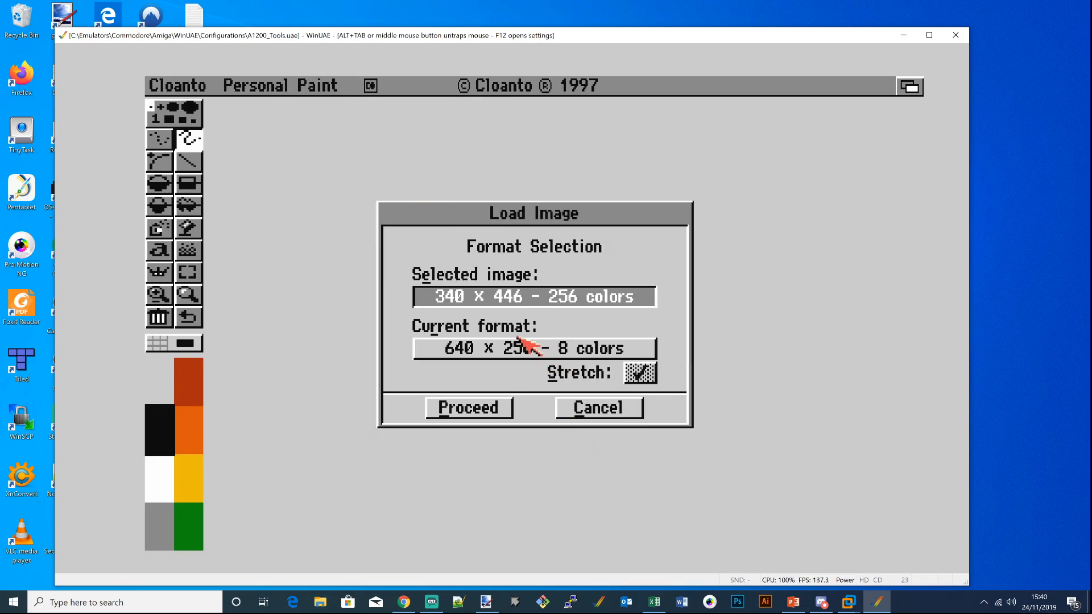
pyautogui.click(473, 418)
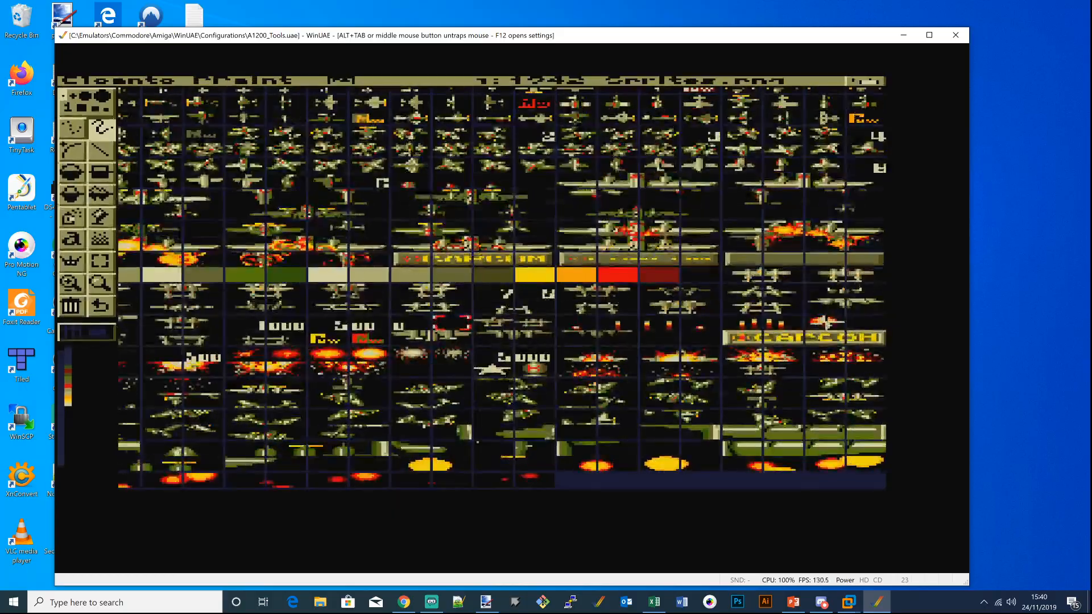
# Step: Change the image's display mode to PAL:Low Res
pyautogui.rightClick(98, 85)
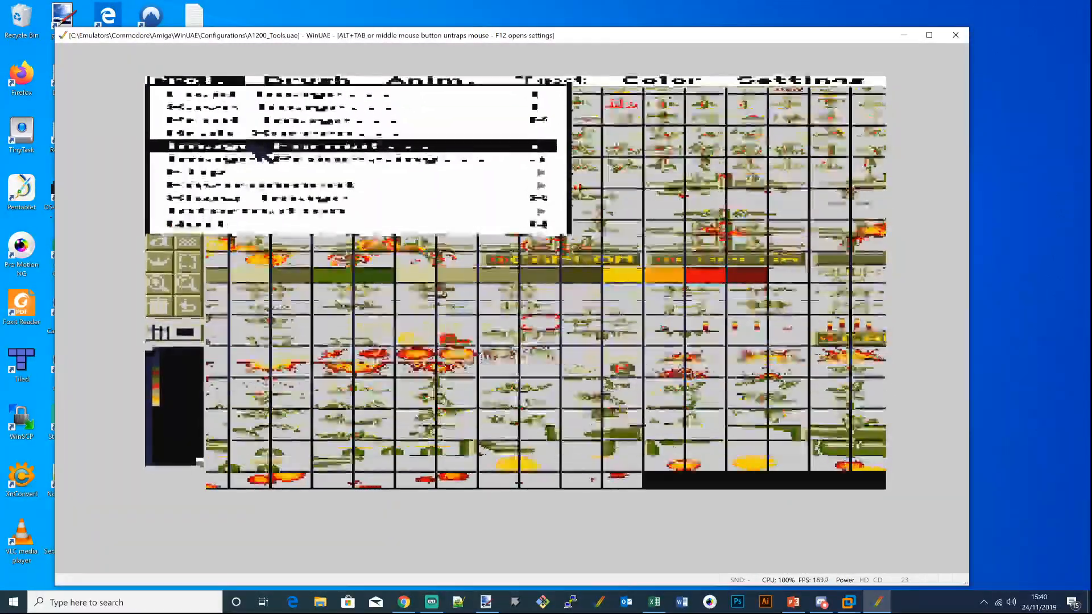
pyautogui.click(257, 150)
pyautogui.doubleClick(383, 196)
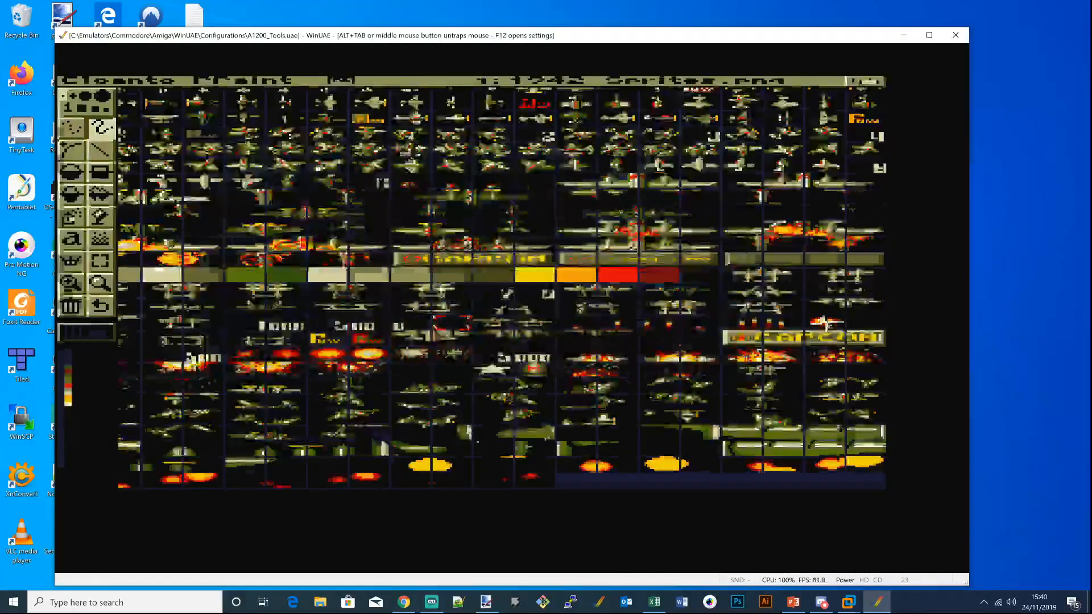
# Step: Reduce the sprite sheet's image format to 32 colors, keeping the 340 x 446 size
pyautogui.press('Left')
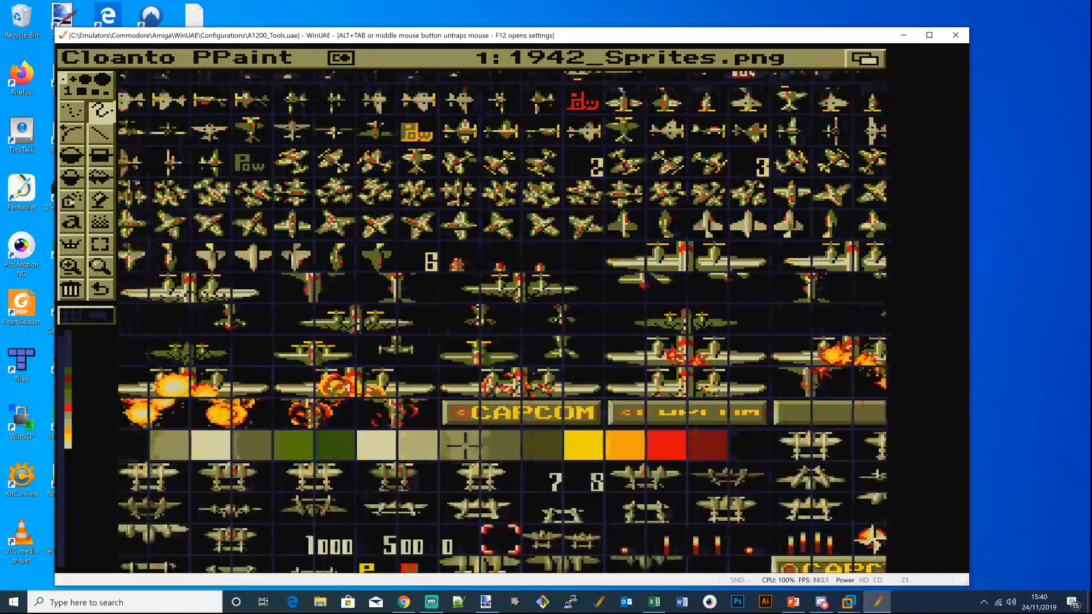
pyautogui.press('Down')
pyautogui.press('Up')
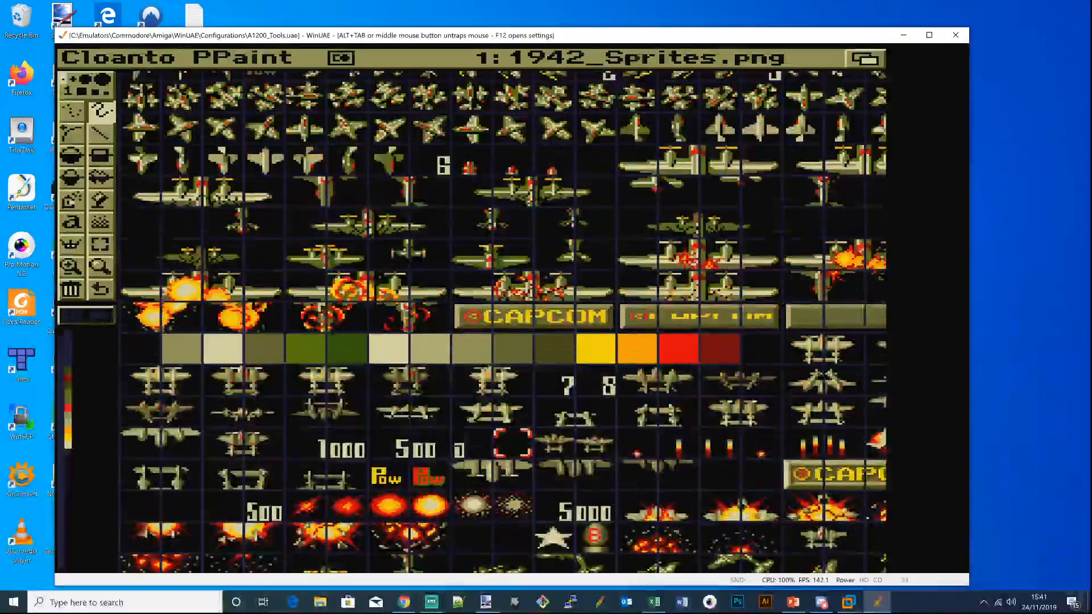
pyautogui.press('Down')
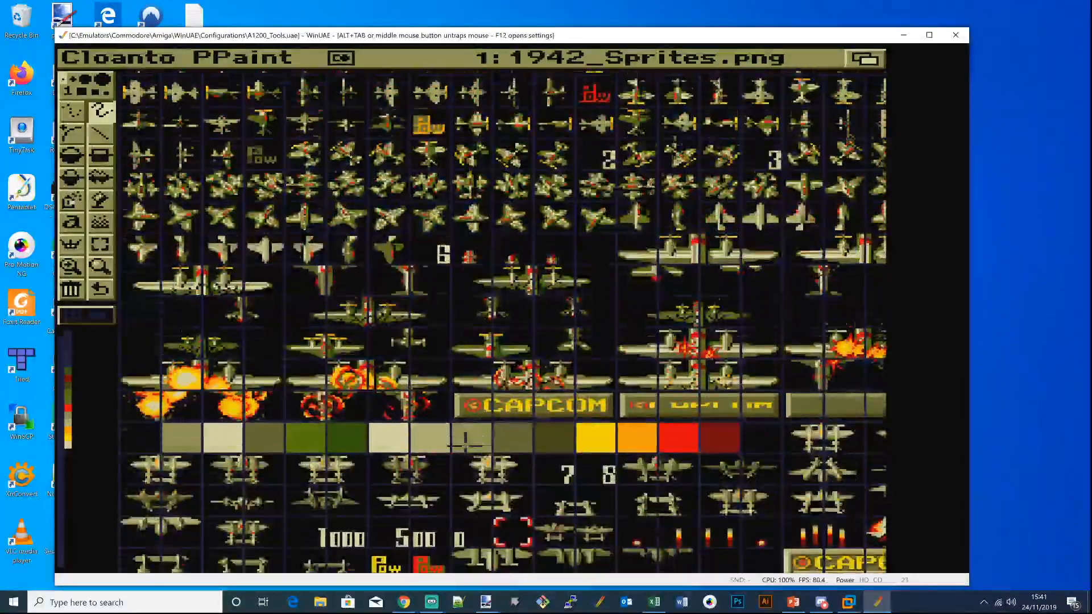
pyautogui.press('Up')
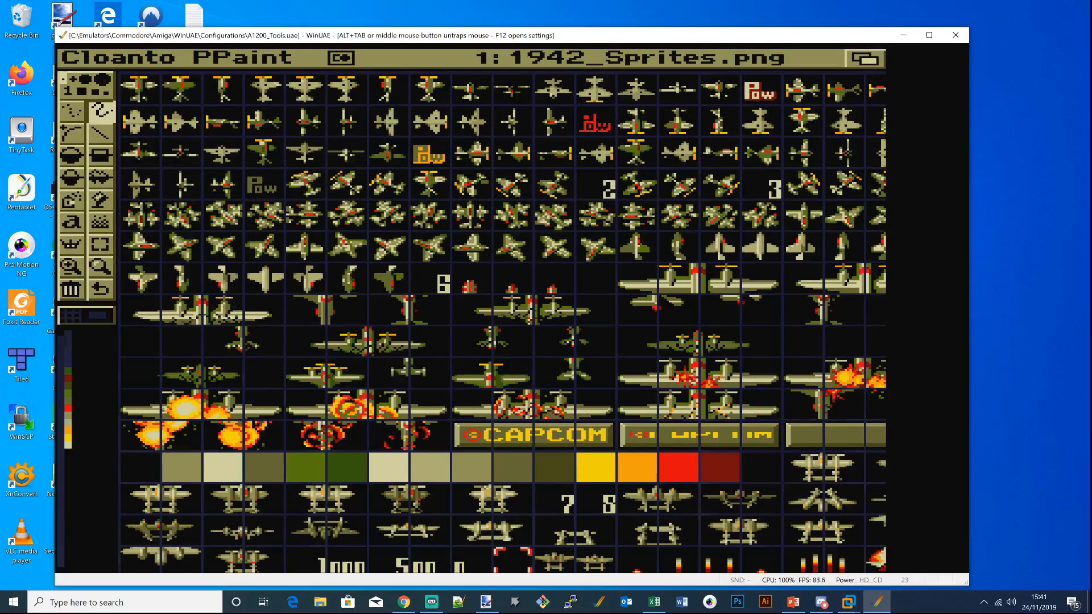
pyautogui.rightClick(135, 56)
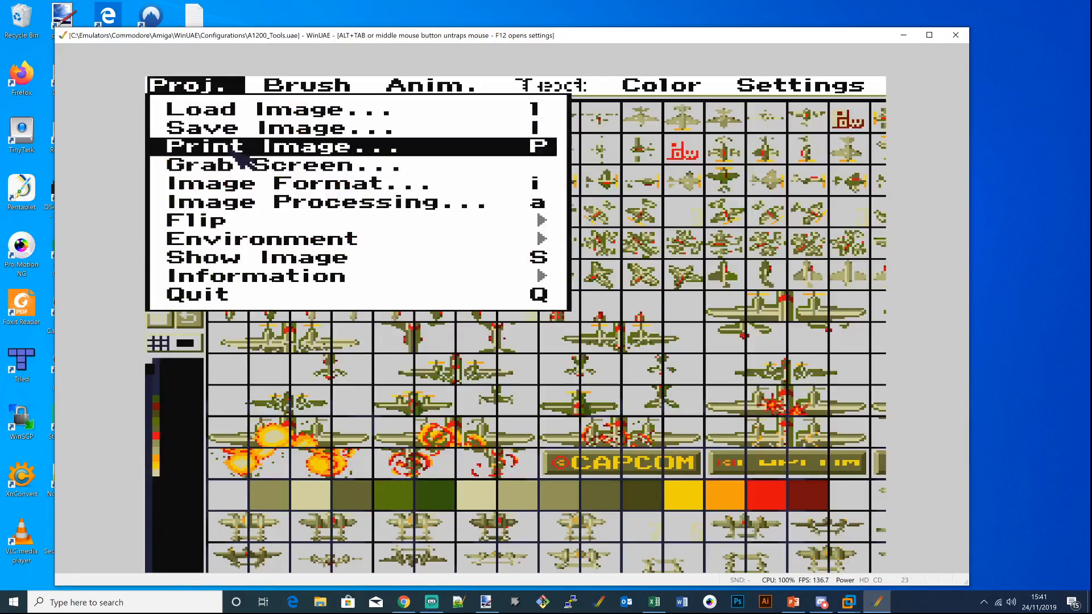
pyautogui.click(279, 184)
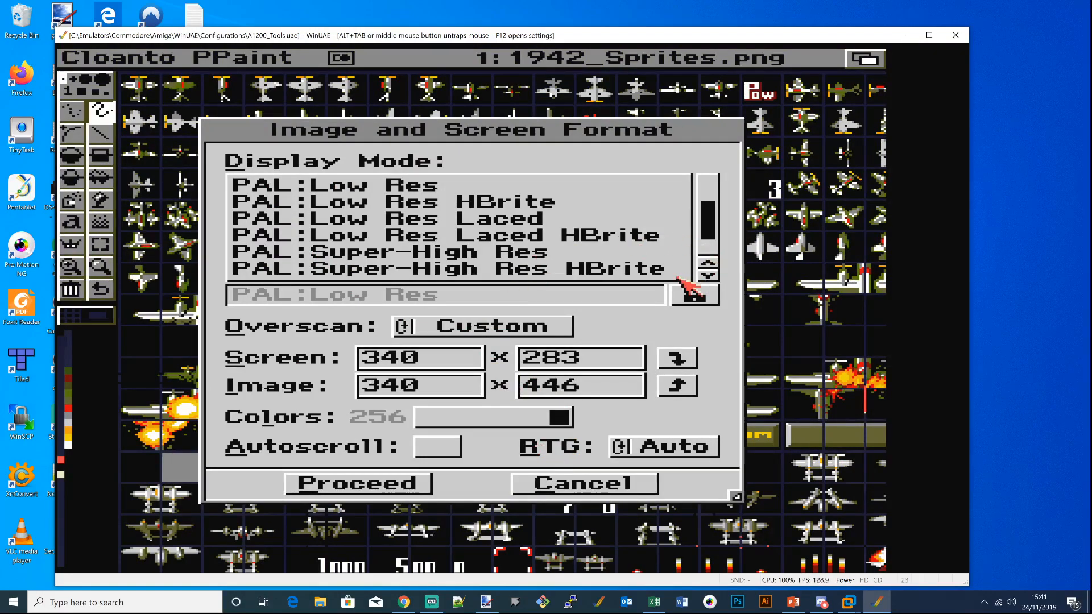
pyautogui.moveTo(551, 424); pyautogui.dragTo(503, 417)
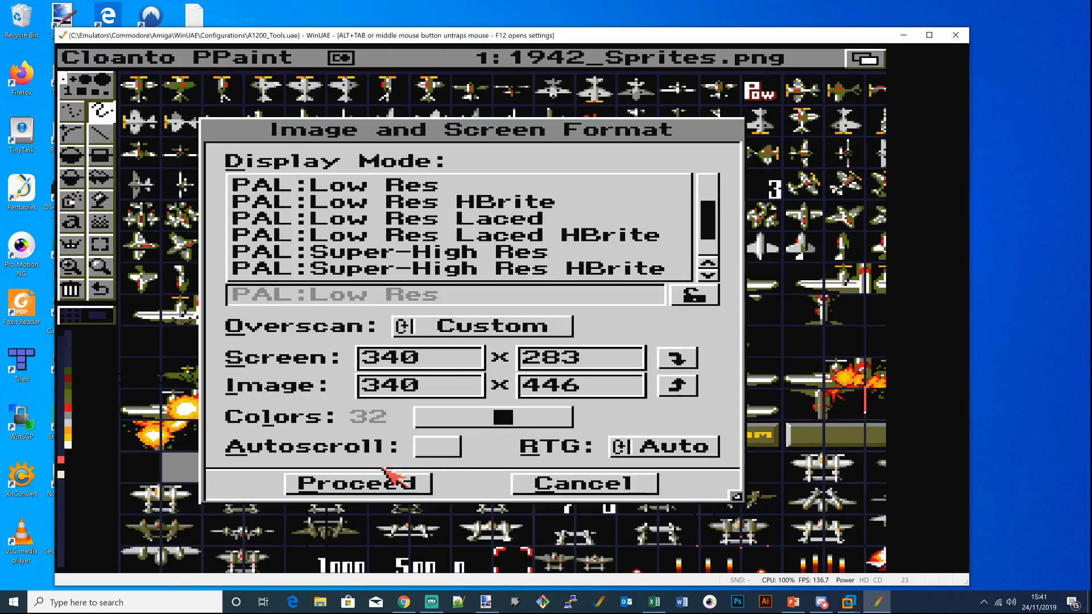
pyautogui.click(359, 488)
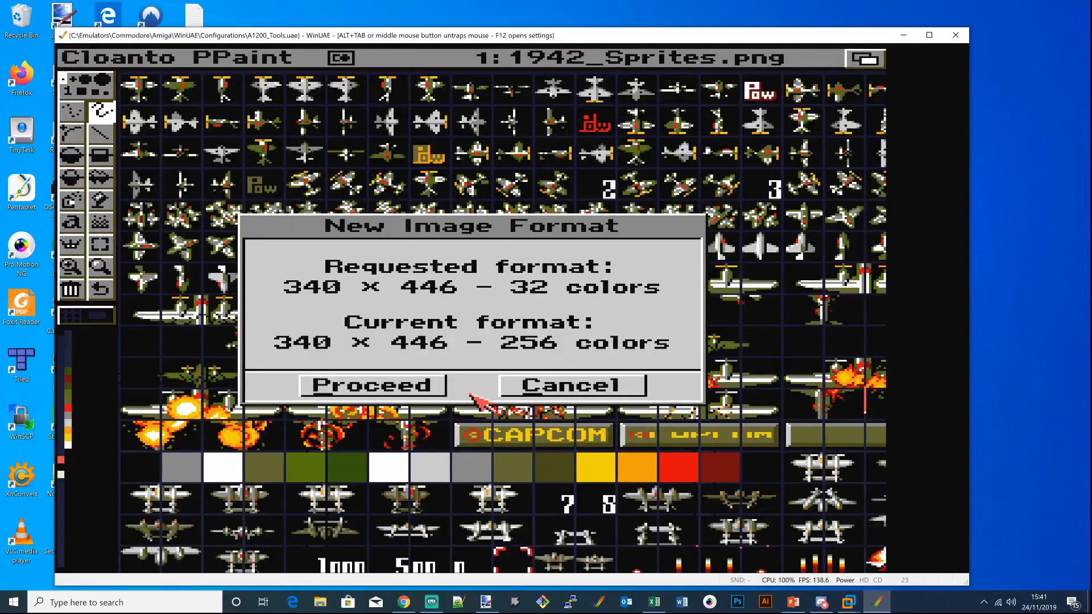
pyautogui.click(397, 392)
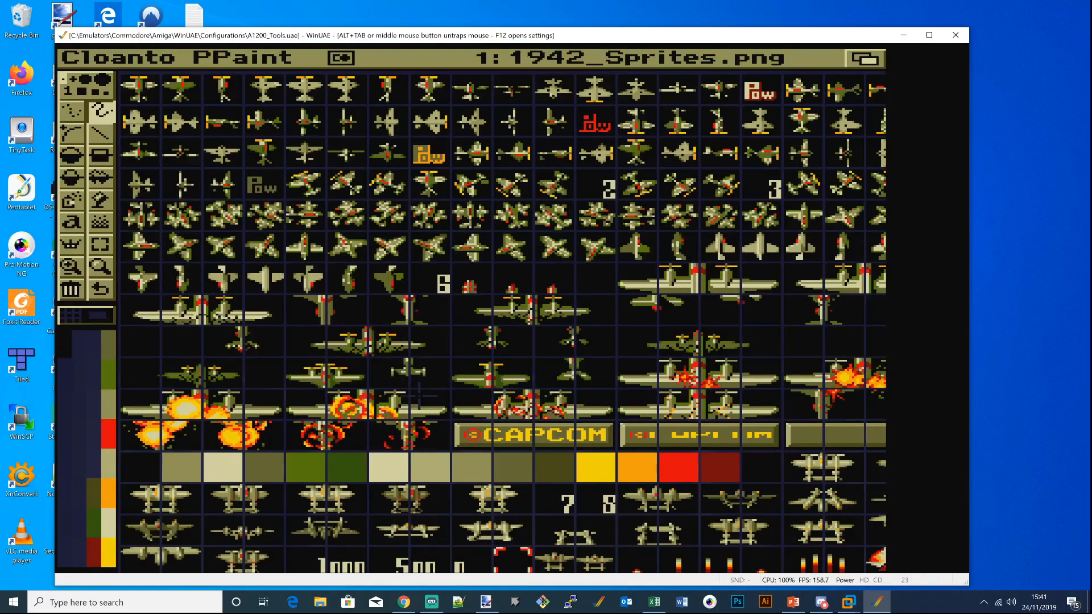
# Step: Inspect the whole 32-color sprite sheet for lost color or detail
pyautogui.press('Down')
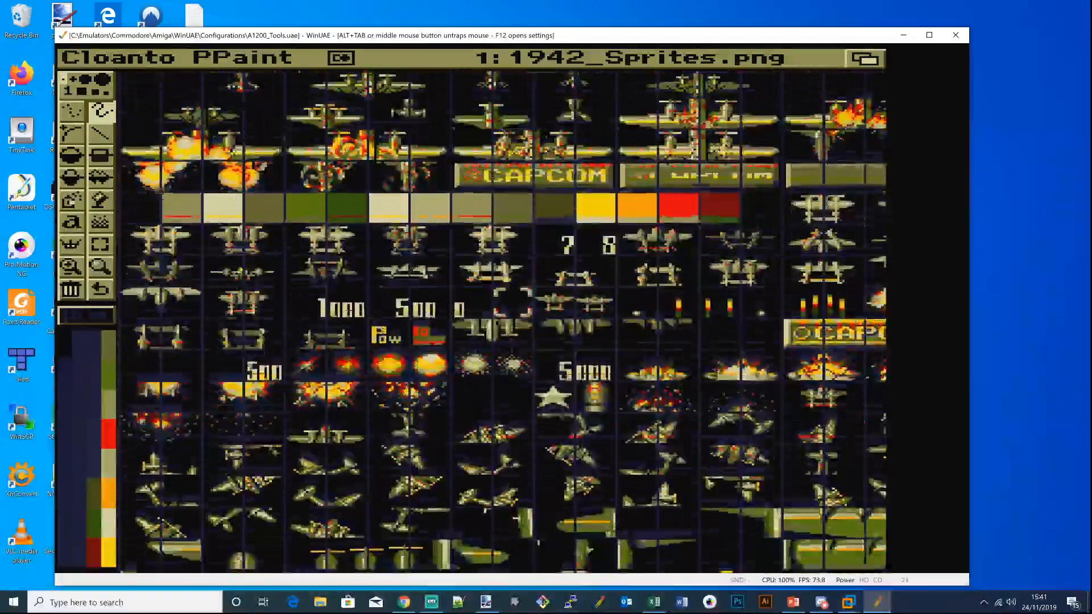
pyautogui.press('Down')
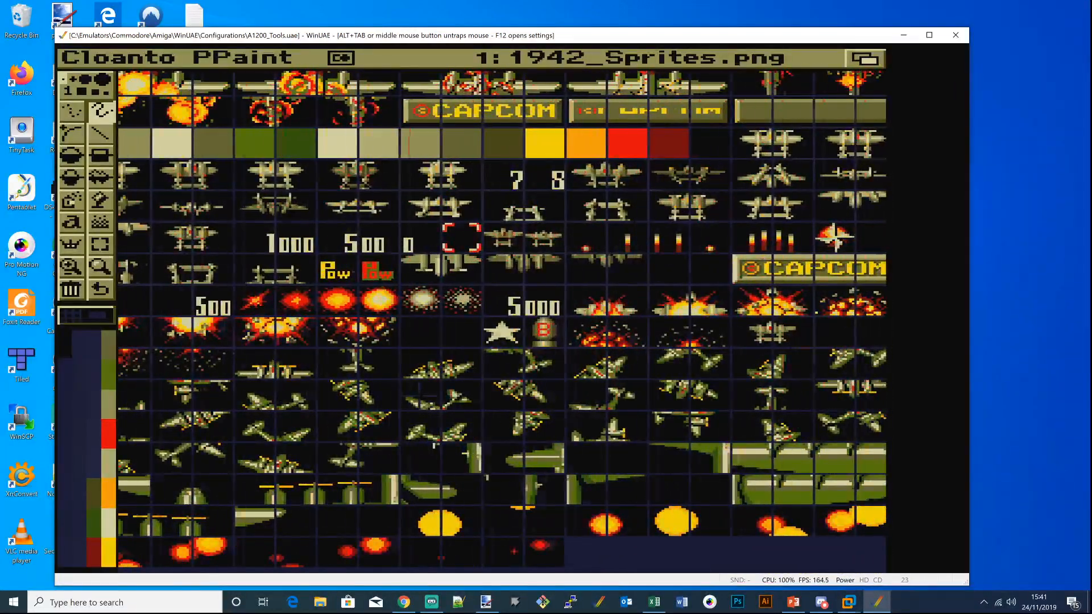
pyautogui.press('Left')
pyautogui.press('Up')
pyautogui.press('Up')
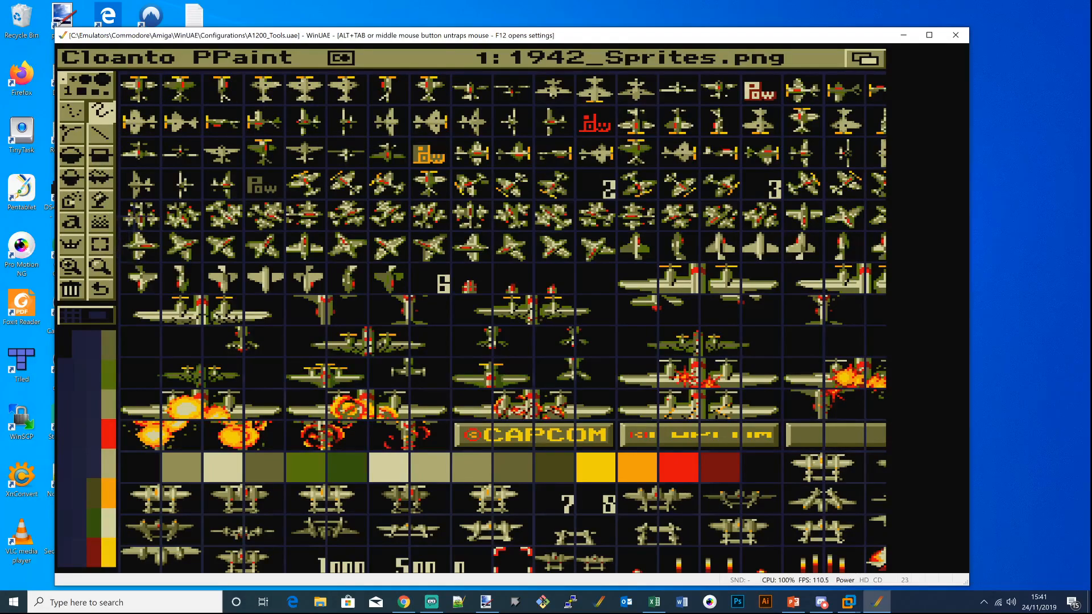
pyautogui.rightClick(157, 57)
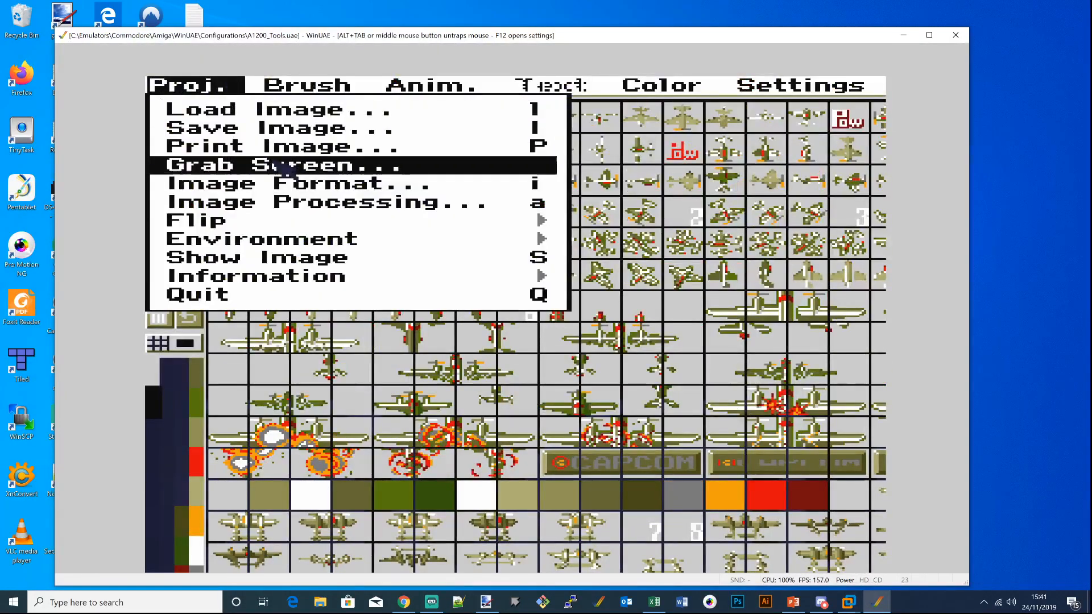
pyautogui.click(293, 183)
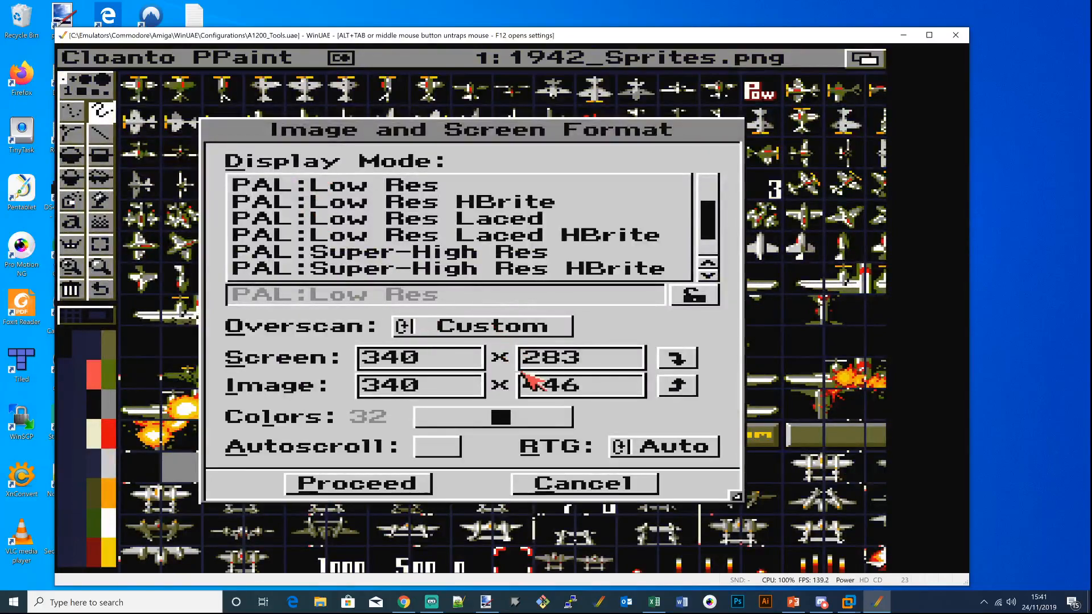
pyautogui.moveTo(500, 420); pyautogui.dragTo(486, 423)
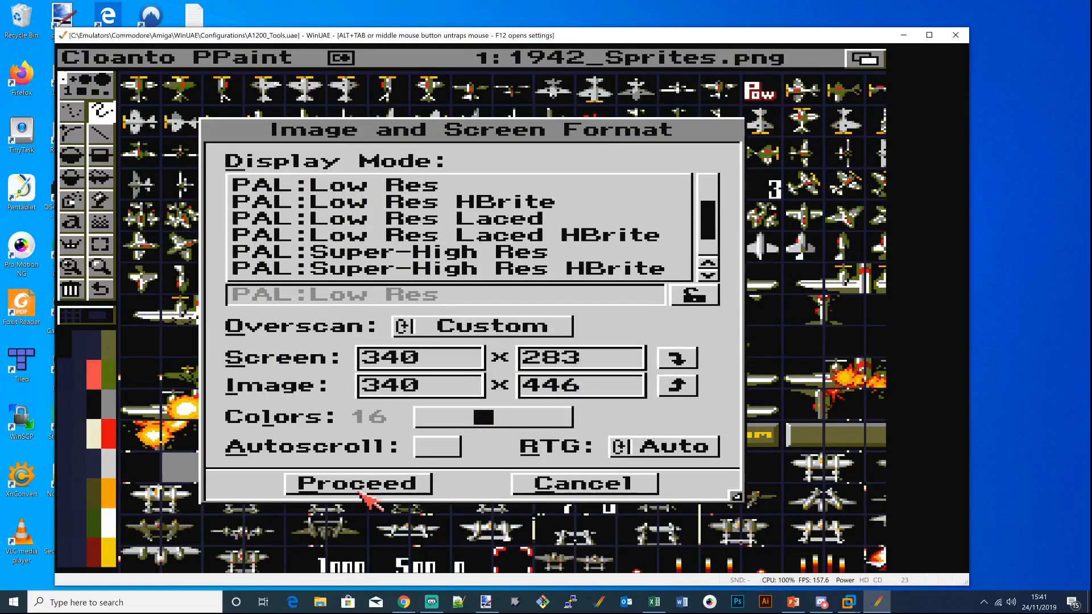
pyautogui.click(584, 485)
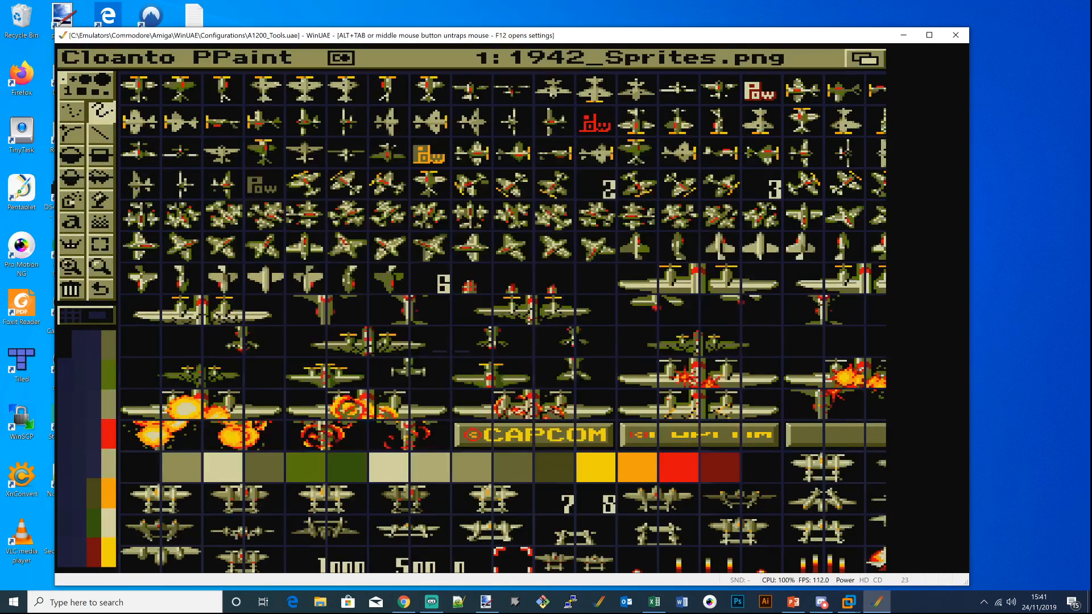
# Step: Check how many pixels Less Colors would lose at 16 colors, without applying the reduction
pyautogui.rightClick(649, 60)
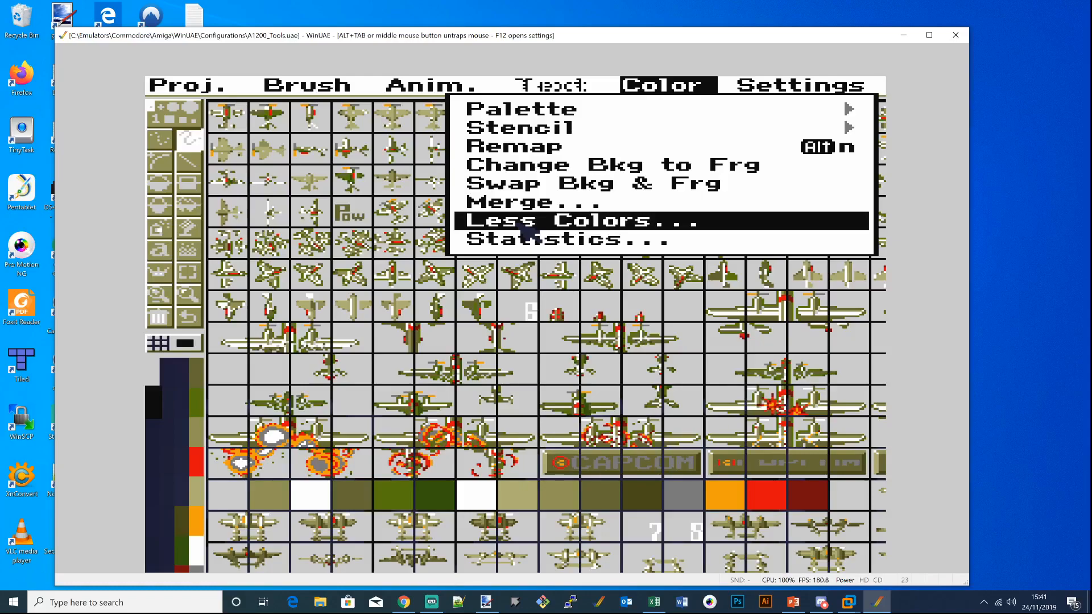
pyautogui.click(528, 232)
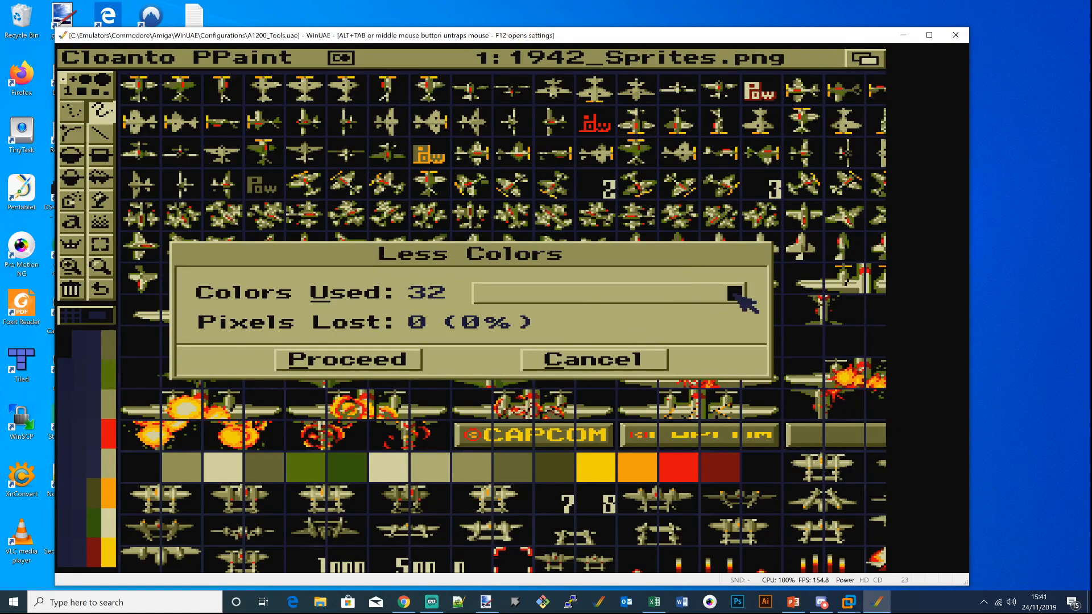
pyautogui.moveTo(738, 294); pyautogui.dragTo(603, 293)
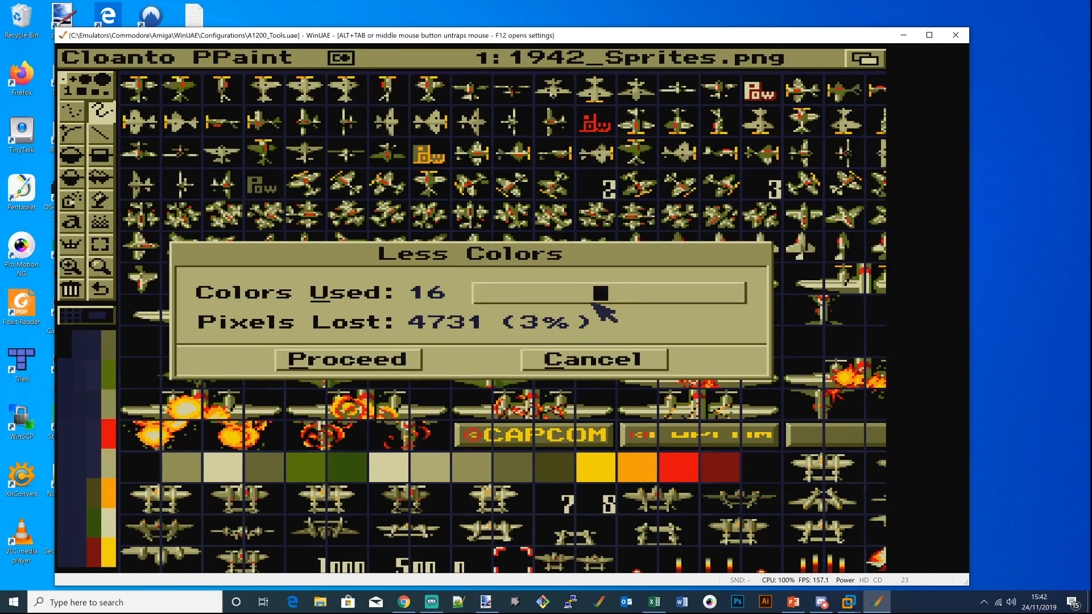
pyautogui.moveTo(602, 293)
pyautogui.mouseDown()
pyautogui.moveTo(737, 293)
pyautogui.moveTo(598, 295)
pyautogui.mouseUp()
pyautogui.click(598, 361)
# Step: Reduce the sprite sheet's image format to 16 colors, keeping the 340 x 446 size
pyautogui.rightClick(147, 58)
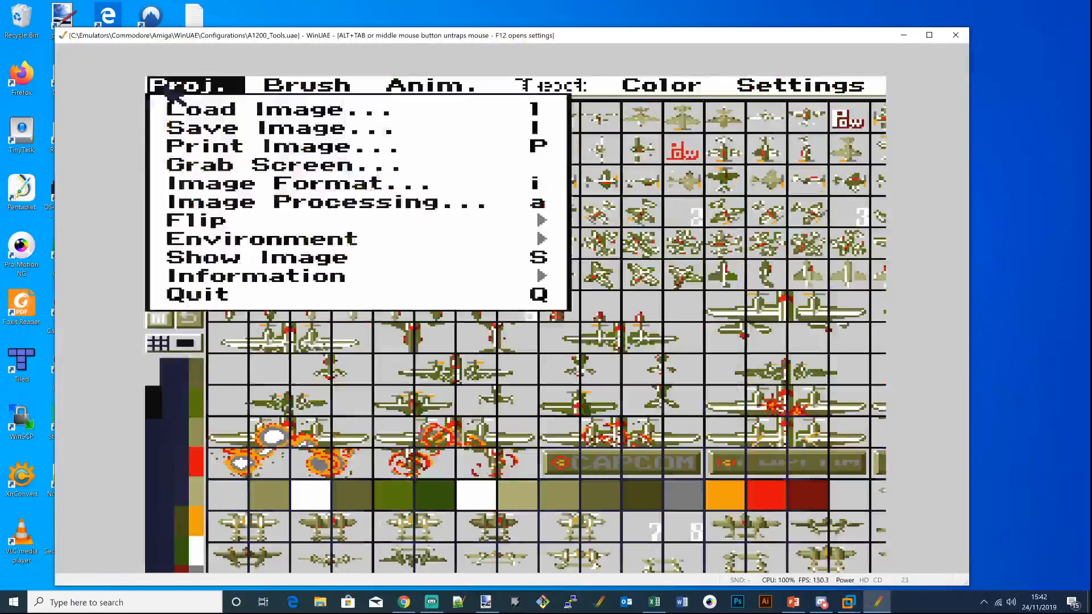
pyautogui.click(302, 187)
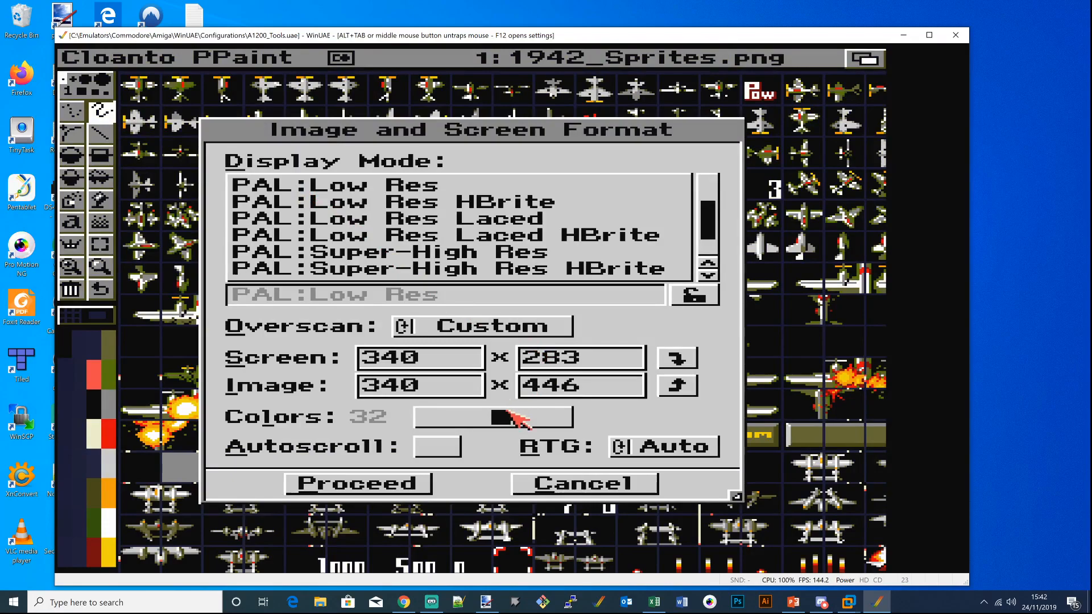
pyautogui.moveTo(506, 419); pyautogui.dragTo(498, 420)
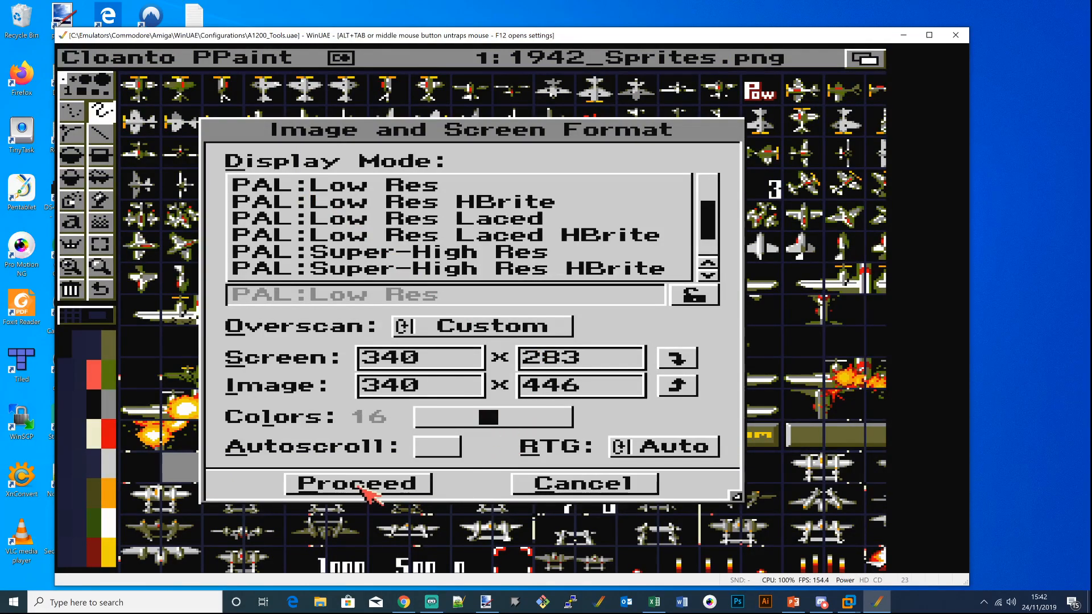
pyautogui.click(370, 493)
pyautogui.click(398, 391)
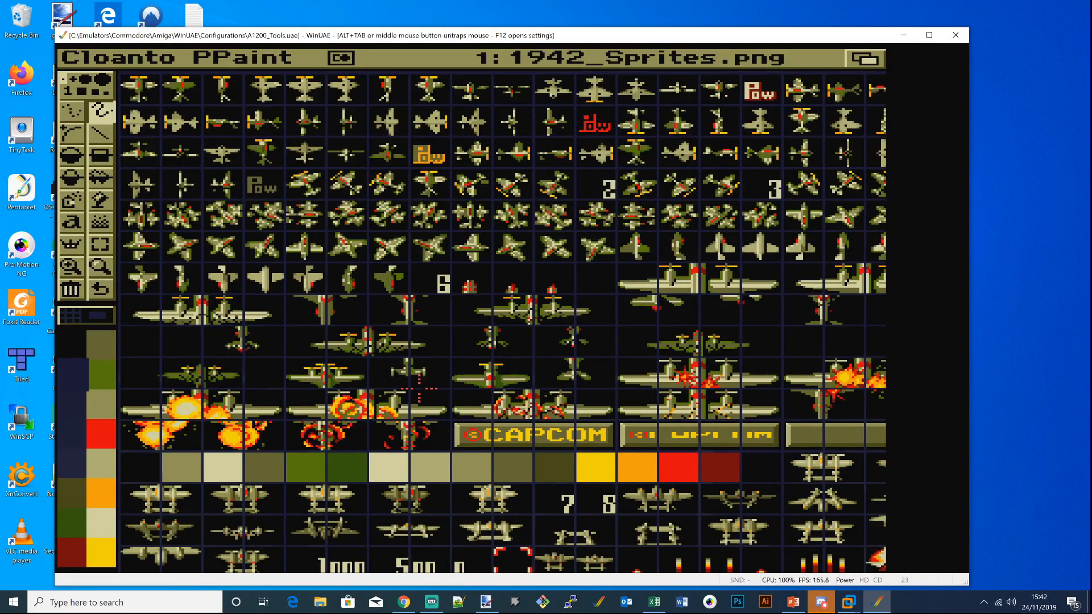
# Step: Inspect the whole 16-color sprite sheet from its upper rows to the last row for lost detail
pyautogui.scroll(-10, 503, 321)
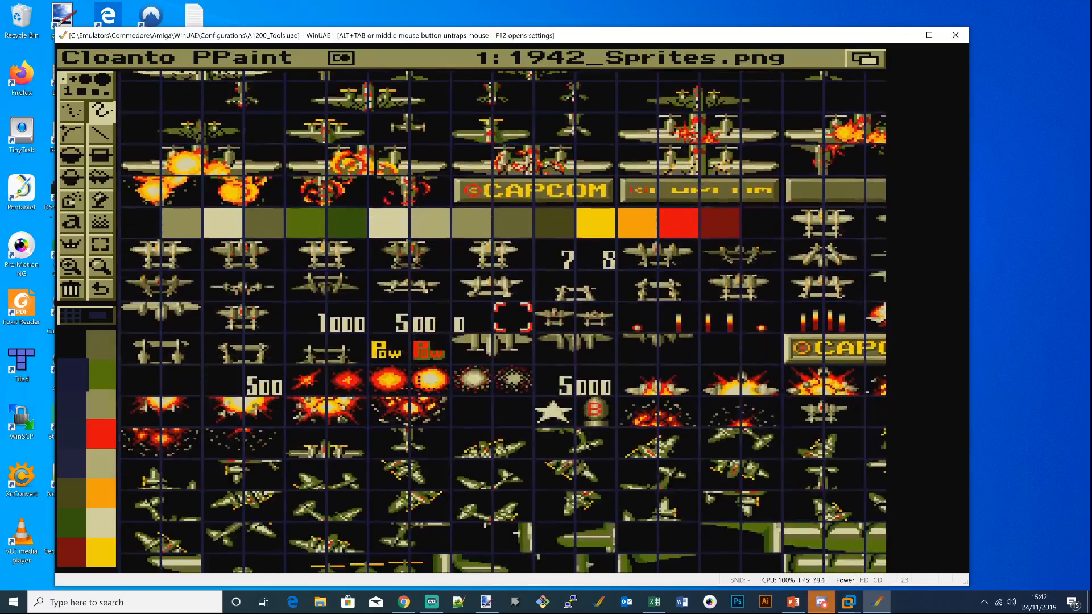
pyautogui.scroll(-1, 504, 322)
pyautogui.hscroll(1, 504, 321)
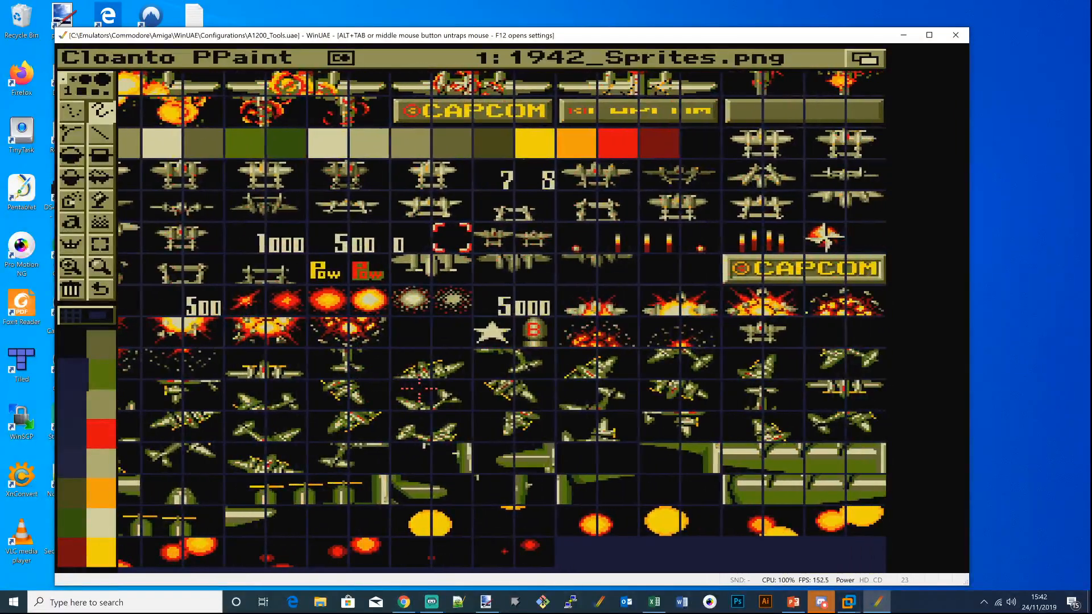
pyautogui.hscroll(-1, 503, 322)
pyautogui.scroll(7, 503, 321)
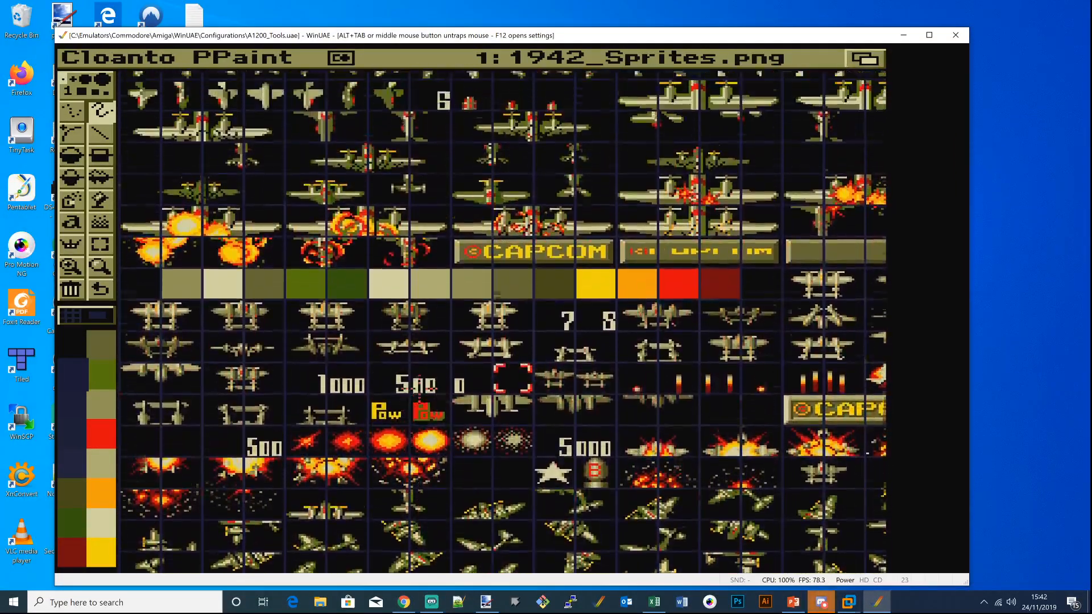
pyautogui.scroll(3, 419, 377)
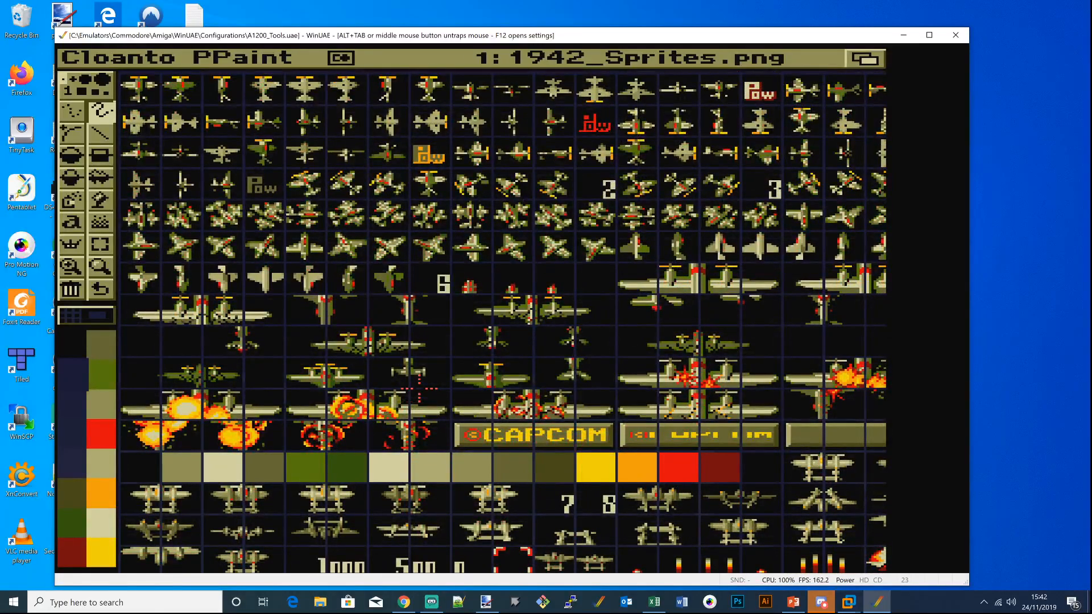
# Step: Change the sprite sheet's image format to 32 colors in PAL:Low Res, keeping the 340 x 446 image size
pyautogui.scroll(-9, 419, 389)
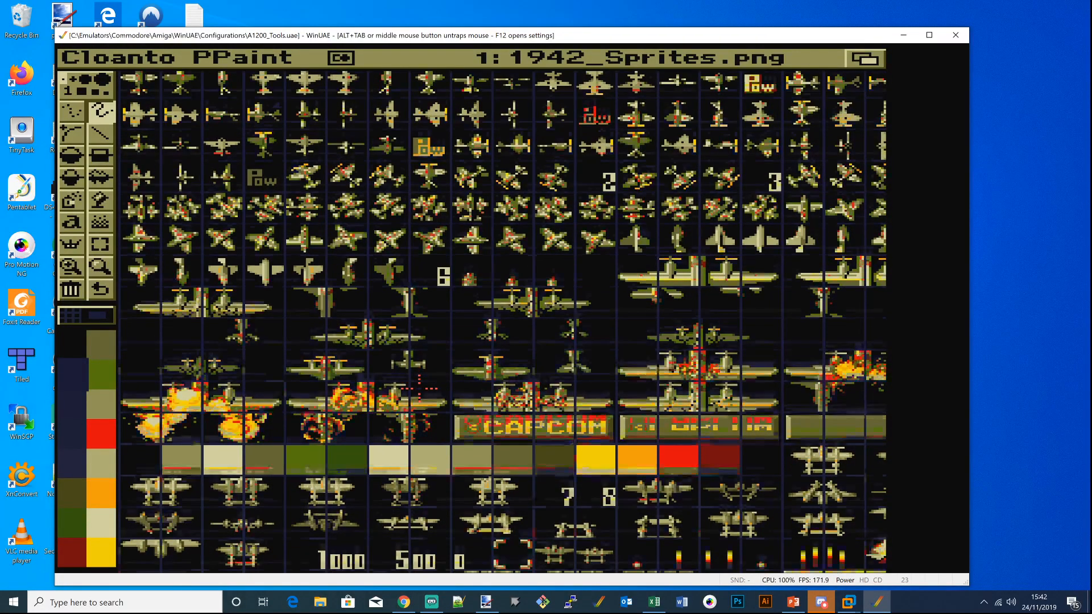
pyautogui.scroll(-1, 419, 389)
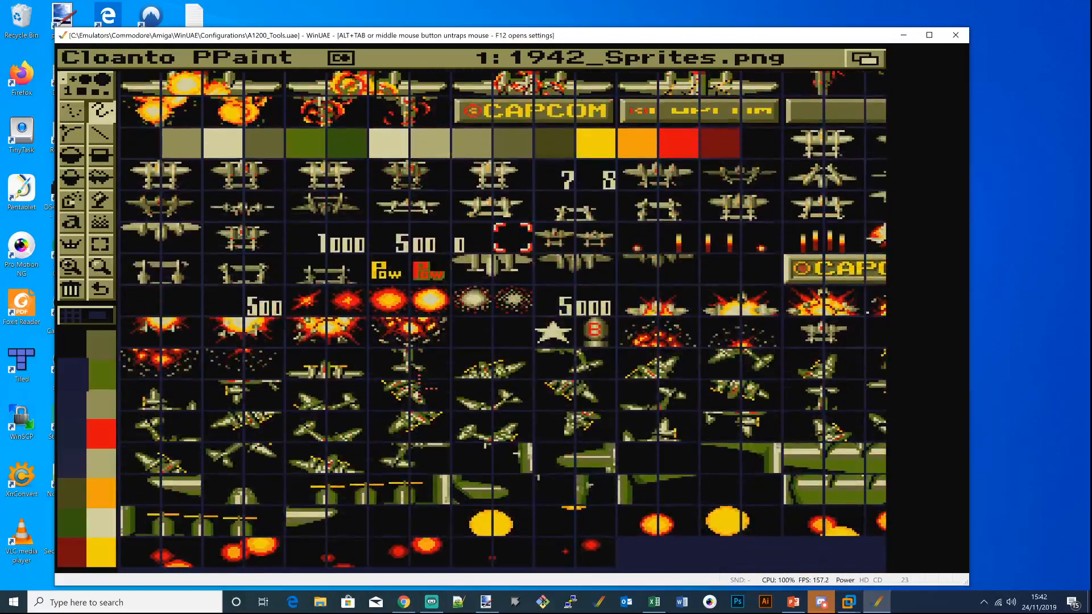
pyautogui.scroll(6, 420, 389)
pyautogui.scroll(2, 420, 389)
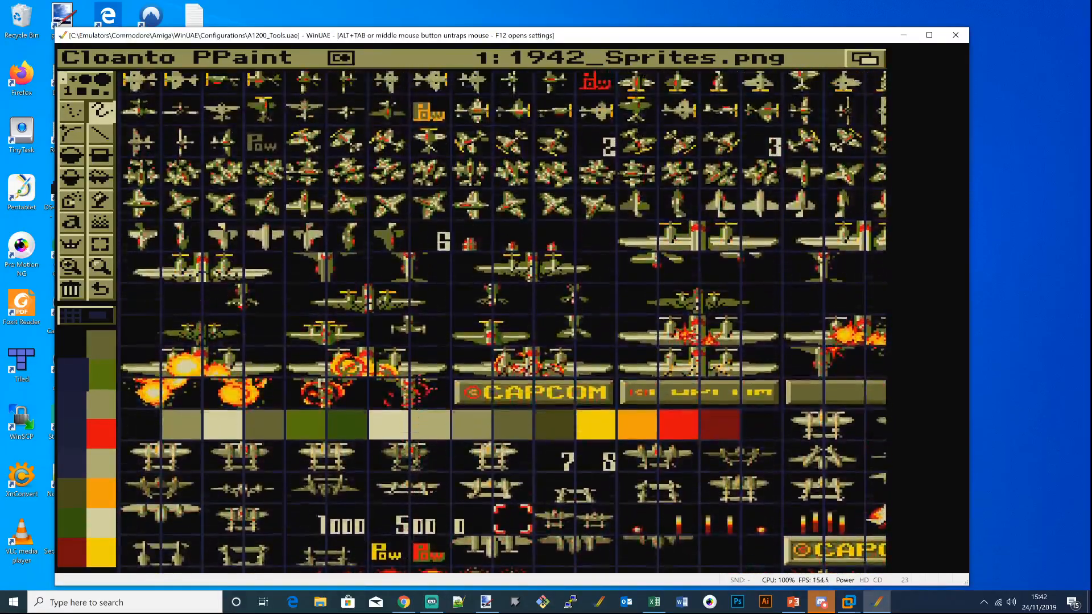
pyautogui.scroll(1, 419, 389)
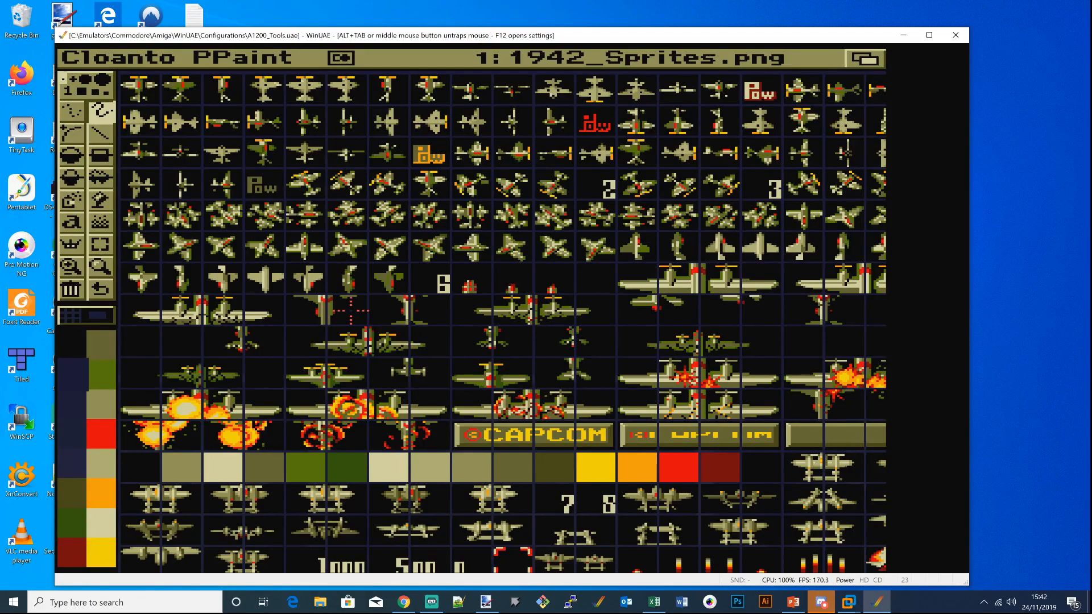
pyautogui.rightClick(233, 154)
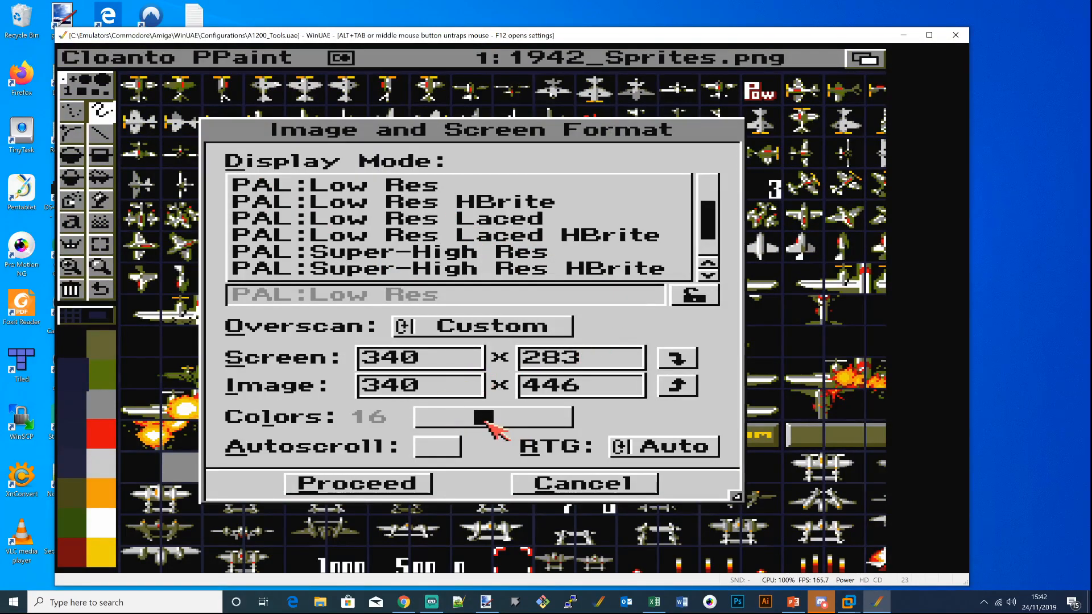
pyautogui.moveTo(496, 426); pyautogui.dragTo(507, 427)
pyautogui.click(390, 485)
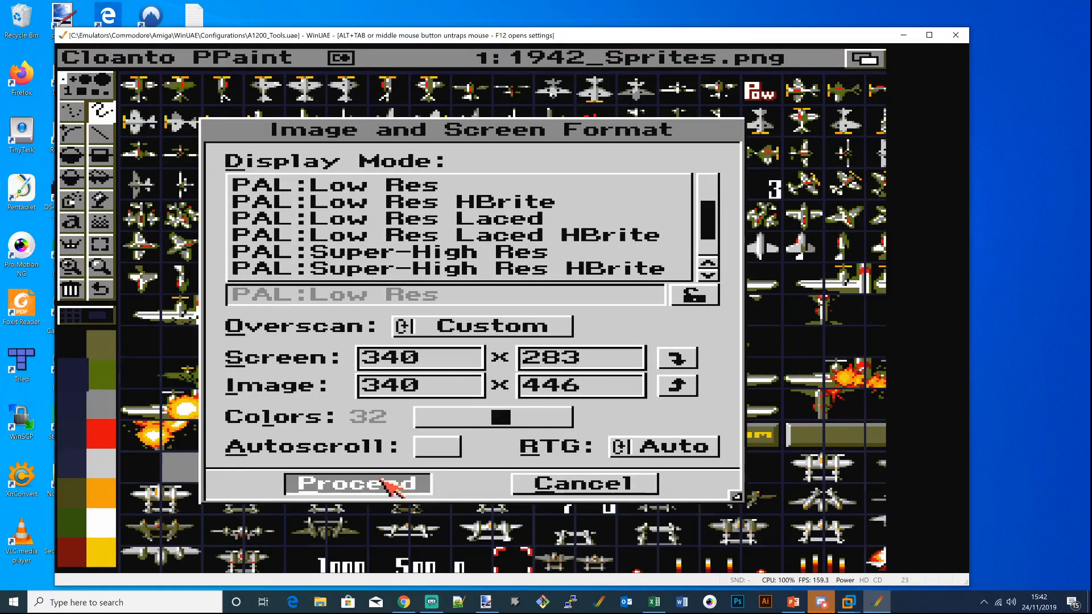
pyautogui.click(413, 386)
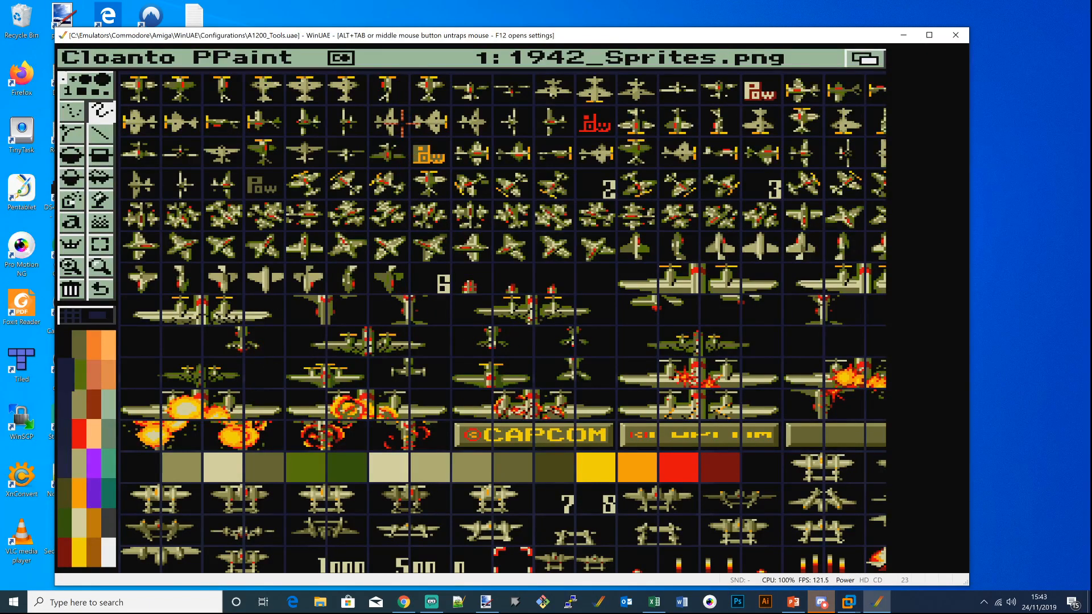
# Step: Open the color palette for editing and set color 16 to pure green: R 0, G 255, B 0
pyautogui.rightClick(734, 63)
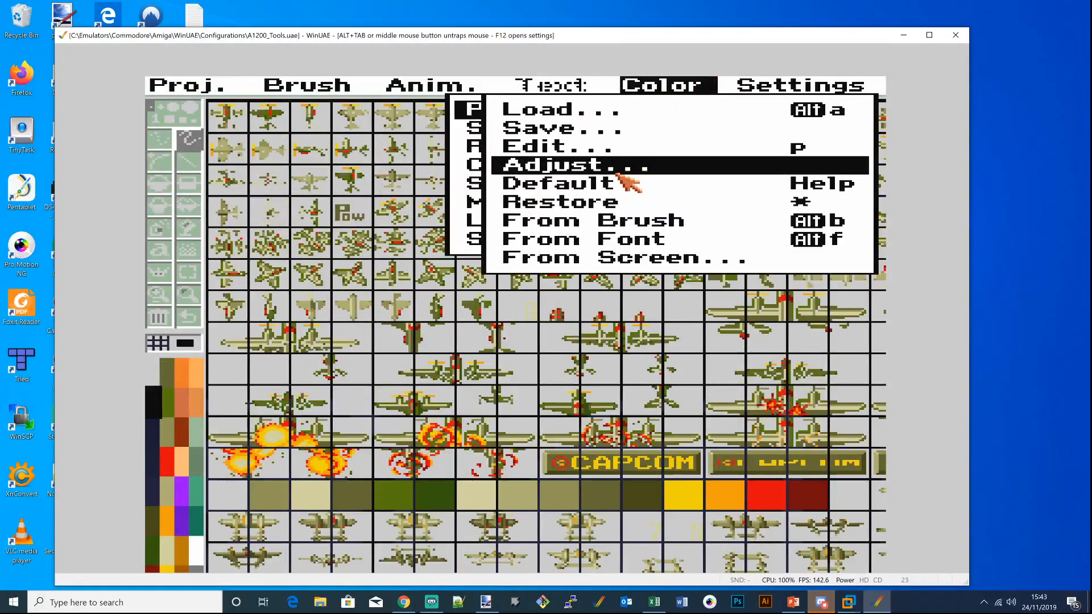
pyautogui.rightClick(585, 153)
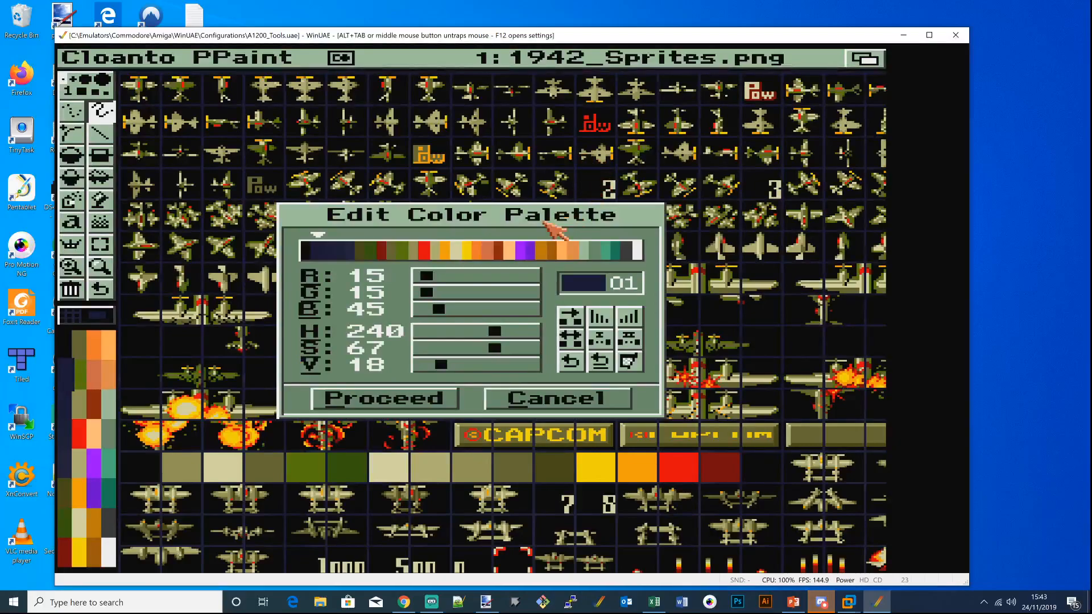
pyautogui.click(470, 256)
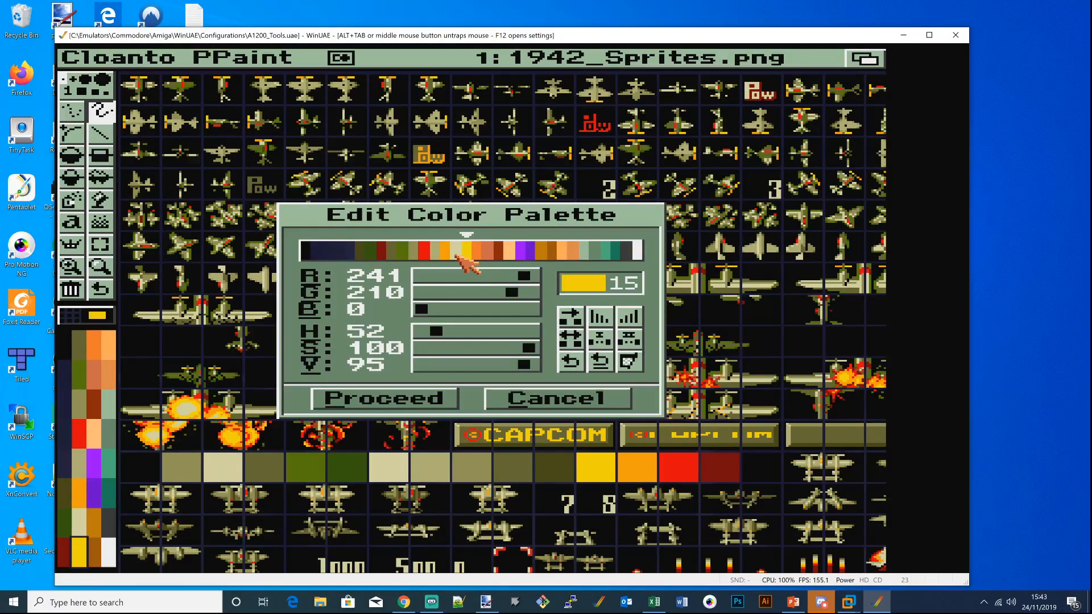
pyautogui.click(477, 257)
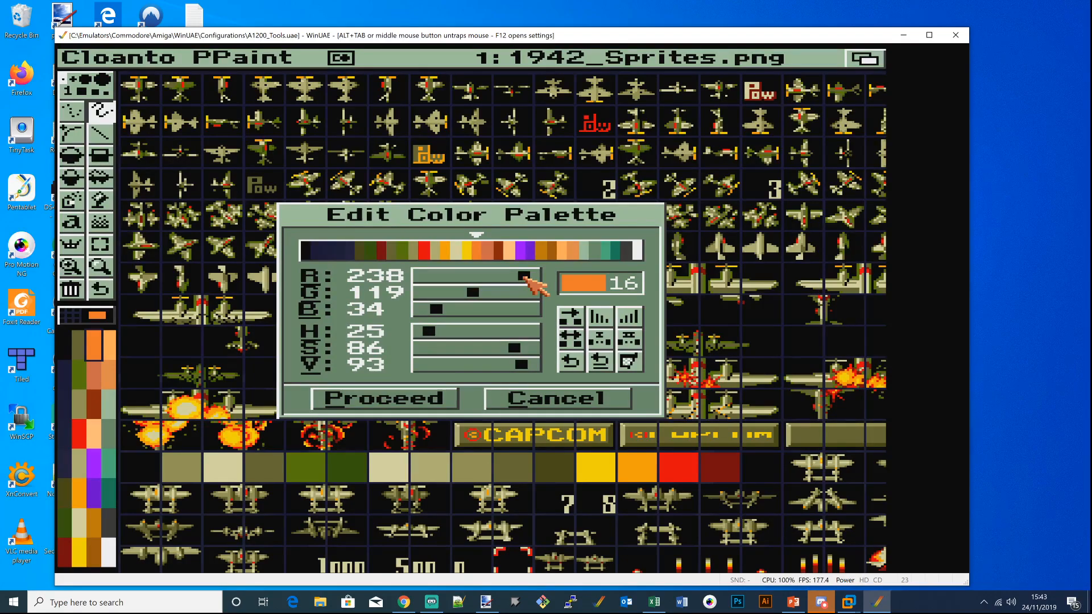
pyautogui.moveTo(524, 277); pyautogui.dragTo(549, 280)
pyautogui.moveTo(473, 293); pyautogui.dragTo(434, 309)
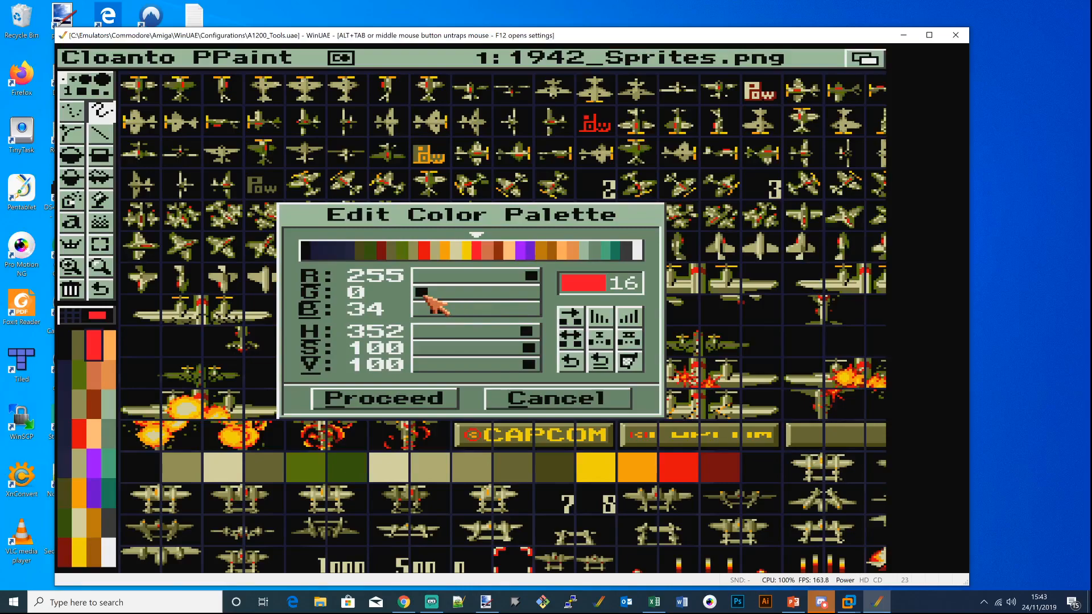
pyautogui.moveTo(435, 309); pyautogui.dragTo(408, 309)
pyautogui.moveTo(524, 276); pyautogui.dragTo(421, 278)
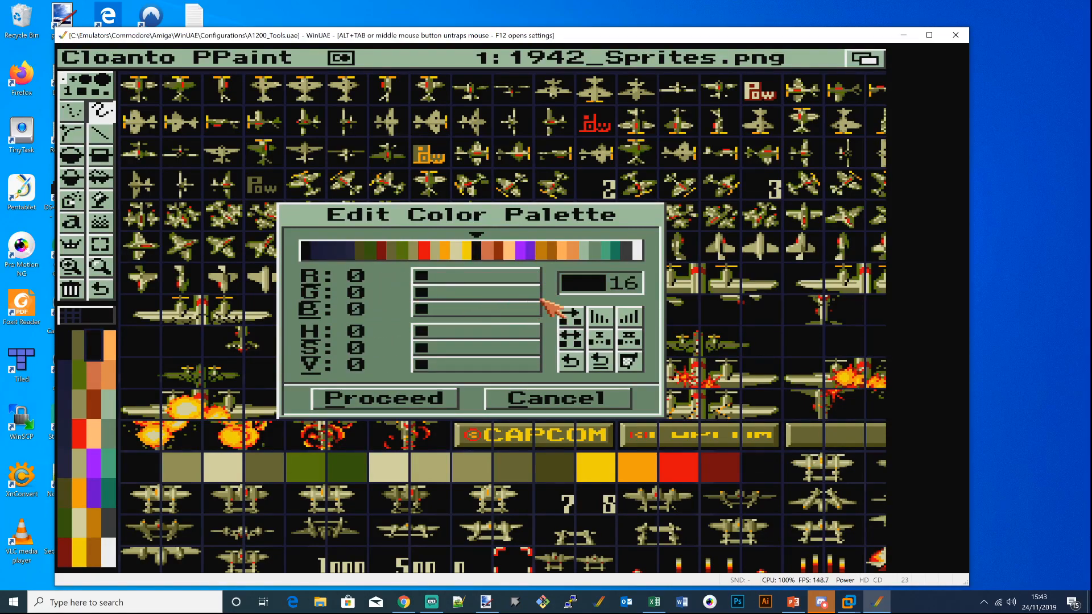
pyautogui.moveTo(424, 292); pyautogui.dragTo(546, 308)
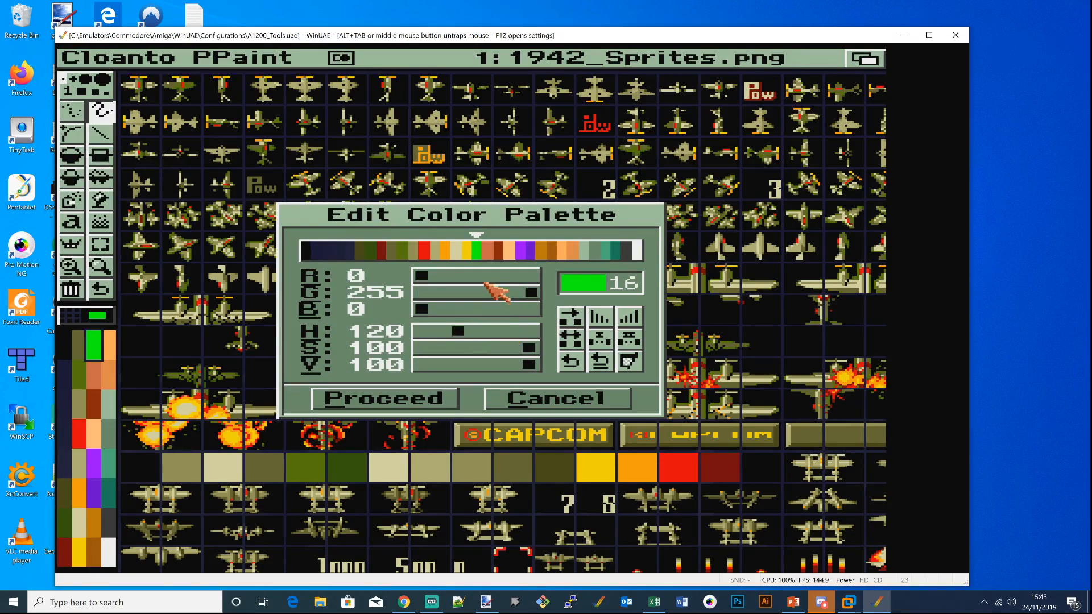
pyautogui.moveTo(420, 275)
pyautogui.mouseDown()
pyautogui.moveTo(501, 276)
pyautogui.moveTo(407, 274)
pyautogui.mouseUp()
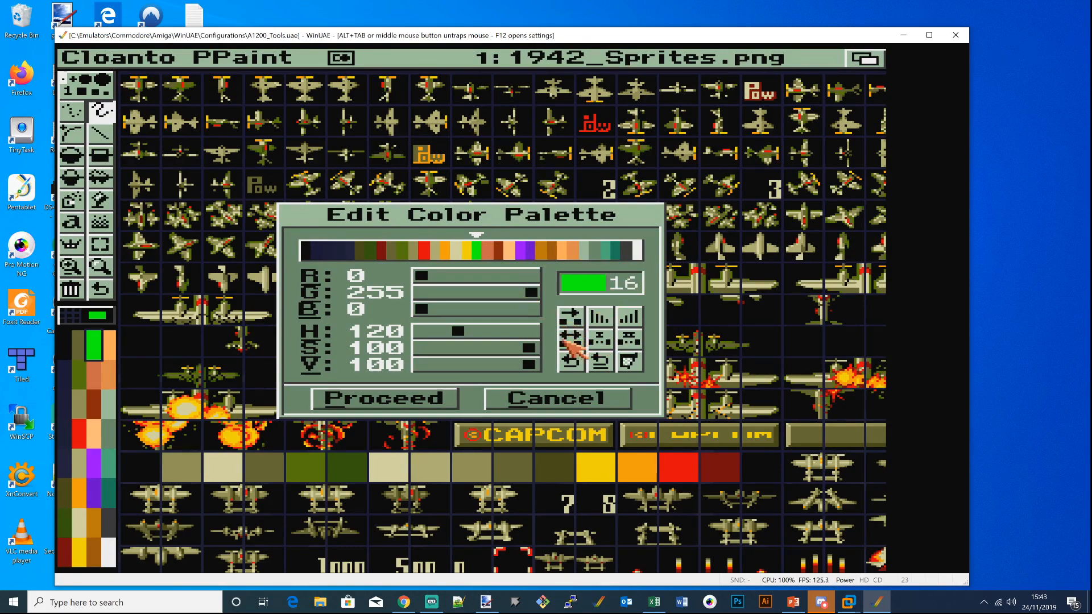
# Step: Set palette color 31 to the same pure green: R 0, G 255, B 0
pyautogui.click(638, 251)
pyautogui.moveTo(521, 277); pyautogui.dragTo(422, 277)
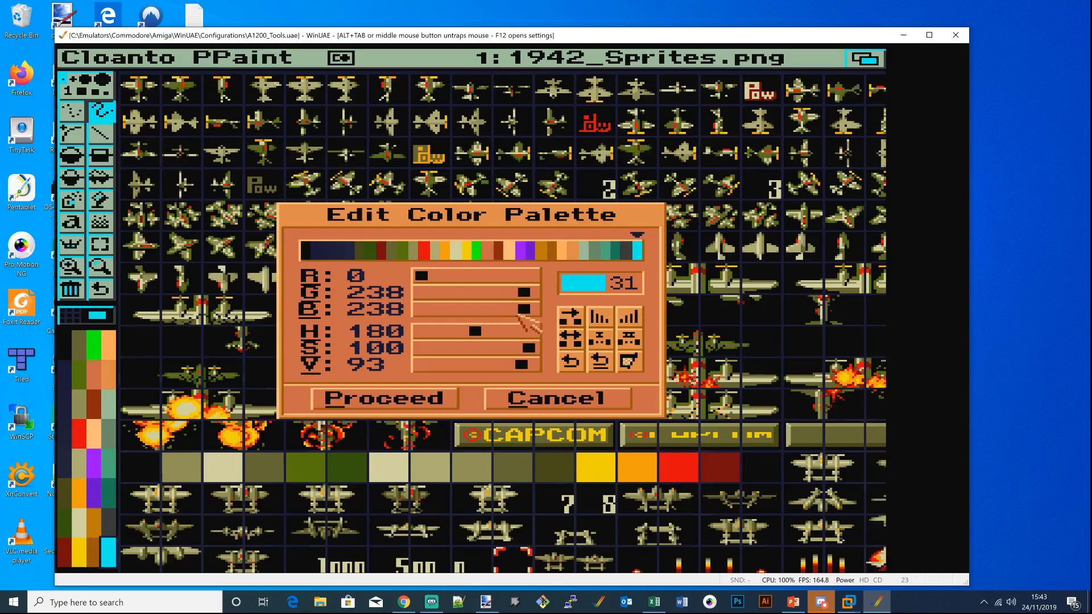
pyautogui.moveTo(520, 311); pyautogui.dragTo(421, 310)
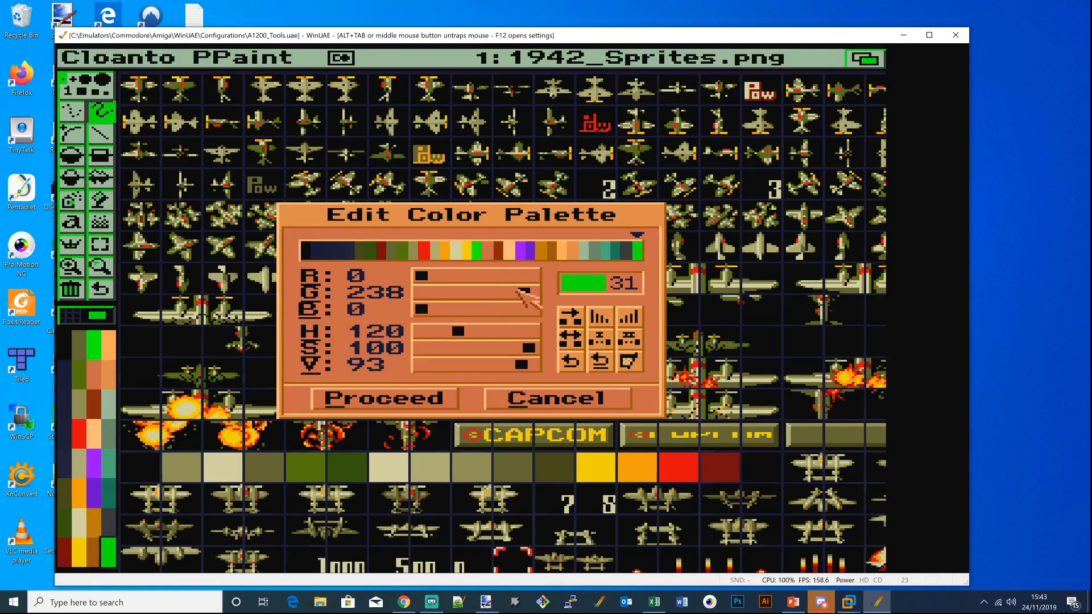
pyautogui.moveTo(517, 290); pyautogui.dragTo(544, 292)
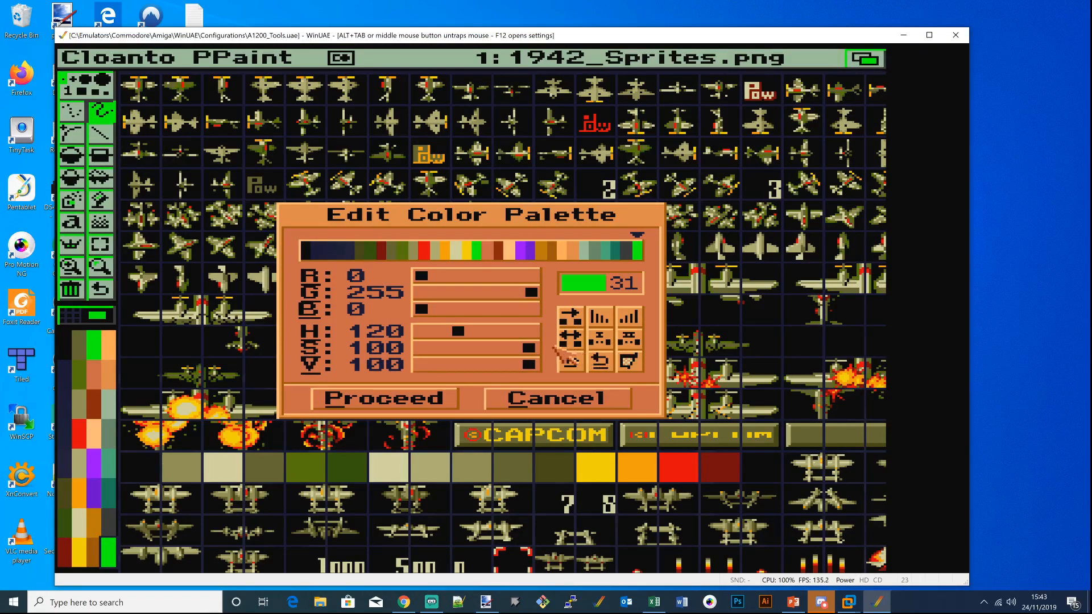
# Step: Exchange palette colors 31 and 16, and sort the range from color 16 to 31 in ascending order
pyautogui.click(571, 340)
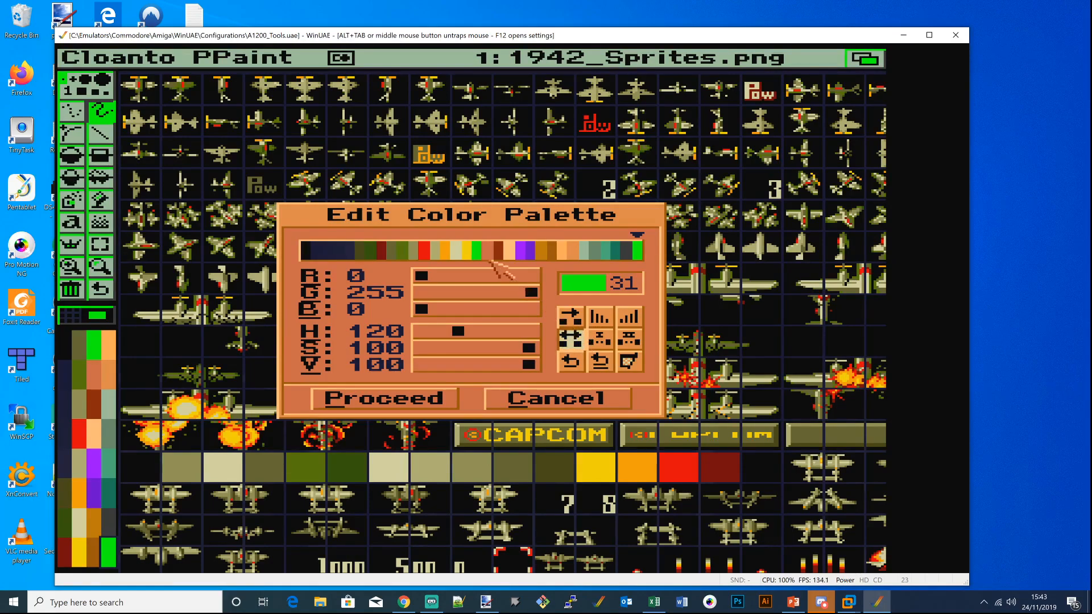
pyautogui.click(478, 253)
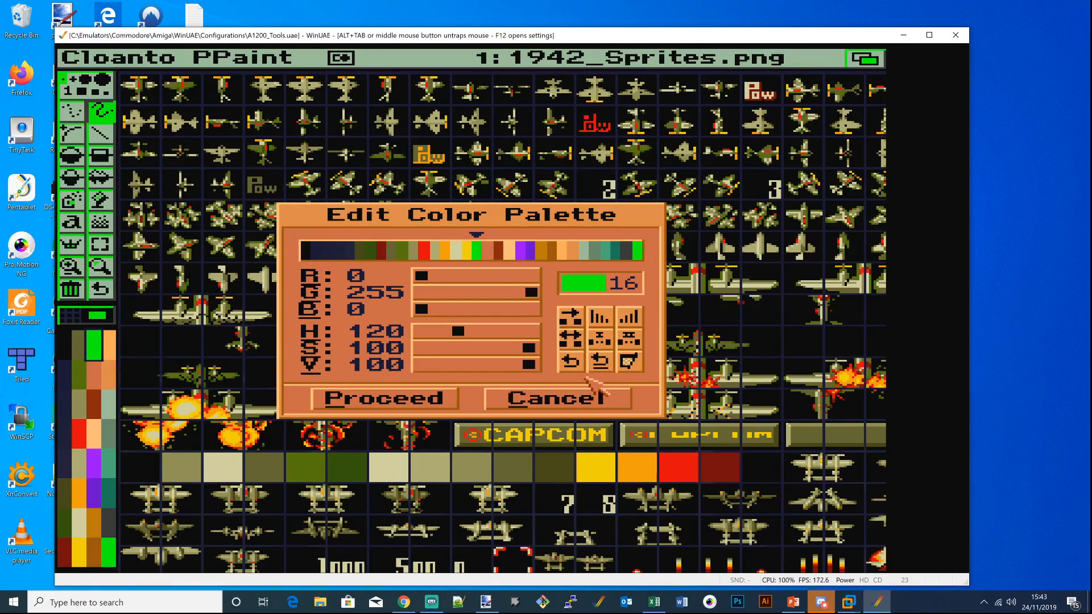
pyautogui.click(571, 316)
pyautogui.click(578, 312)
pyautogui.click(478, 254)
pyautogui.click(628, 317)
pyautogui.click(637, 250)
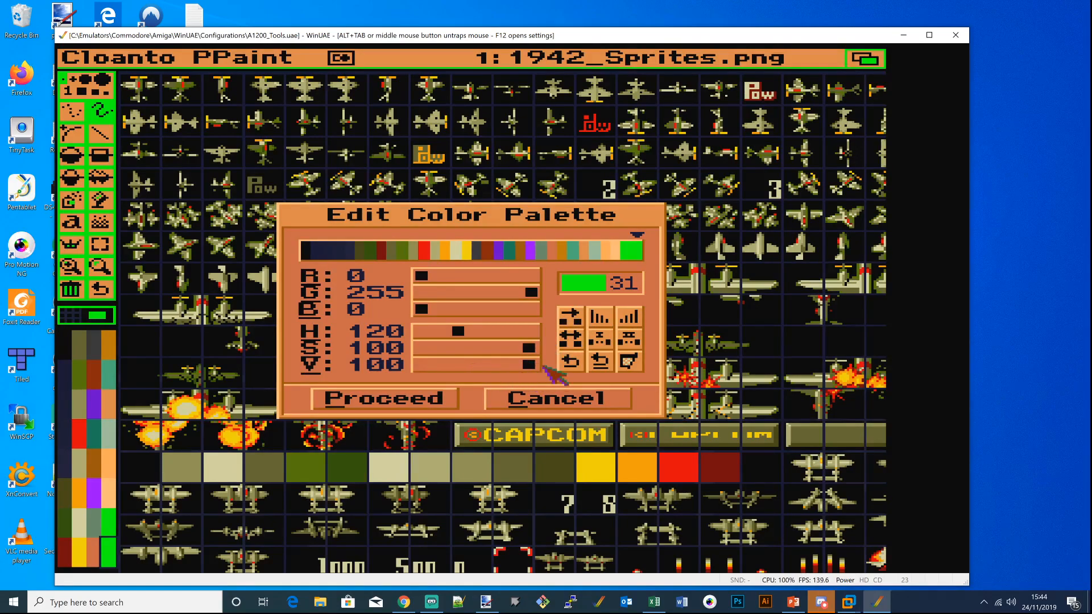
# Step: Sort the palette range between color 30 and color 17 in descending order
pyautogui.click(477, 249)
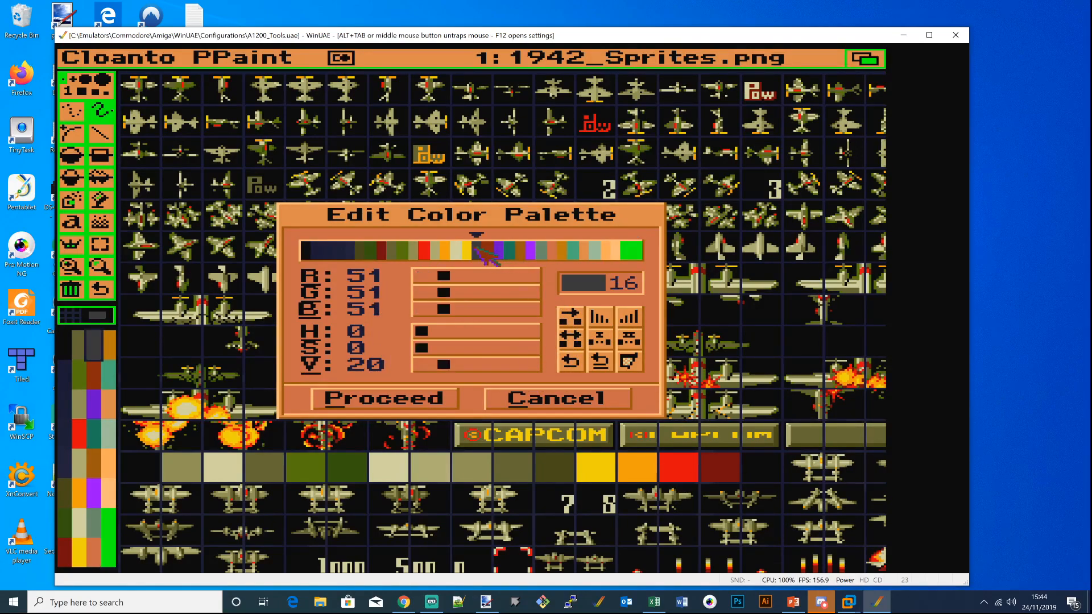
pyautogui.click(484, 251)
pyautogui.click(476, 249)
pyautogui.click(628, 251)
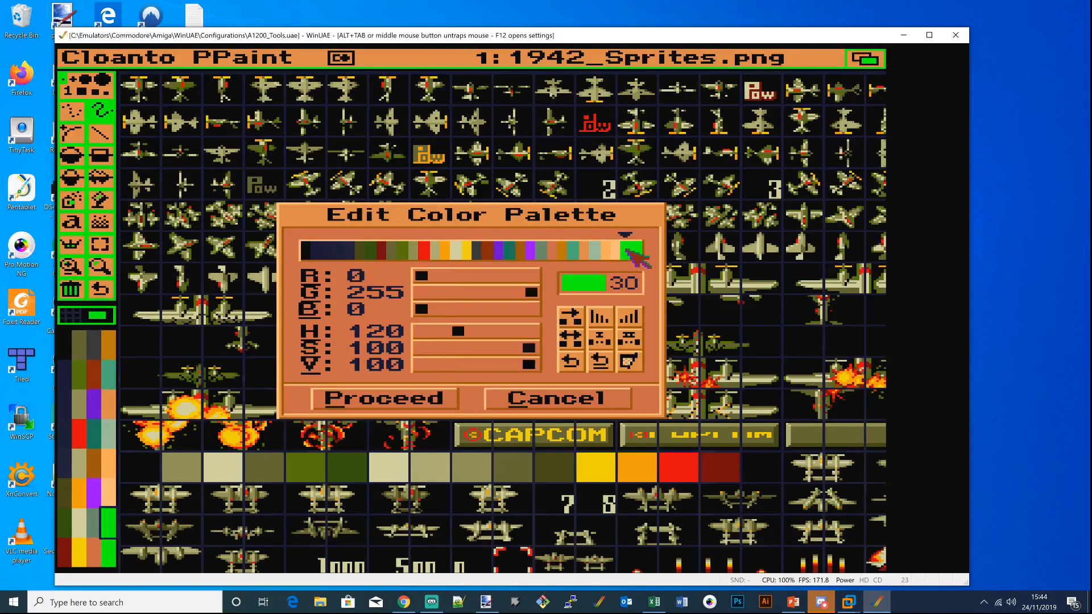
pyautogui.click(599, 317)
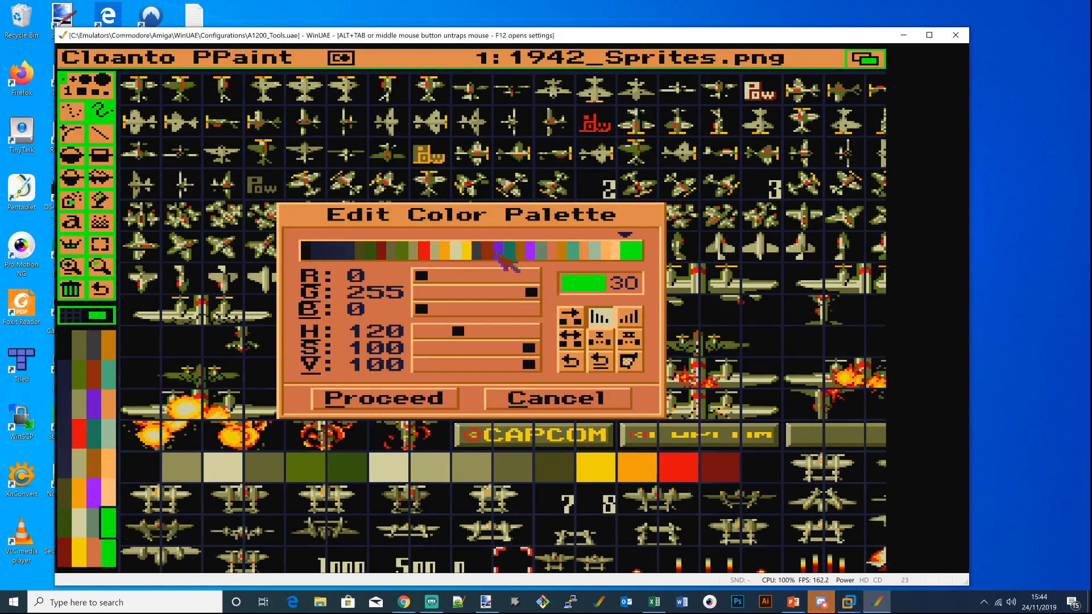
pyautogui.click(491, 250)
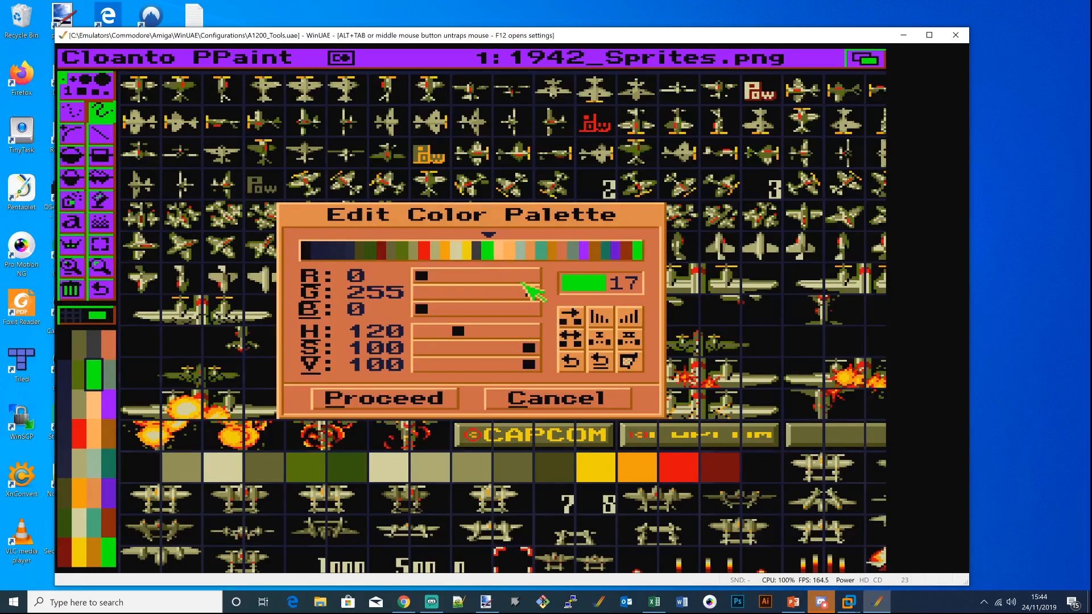
# Step: Exchange palette colors 16 and 17, and exchange them back again
pyautogui.click(481, 254)
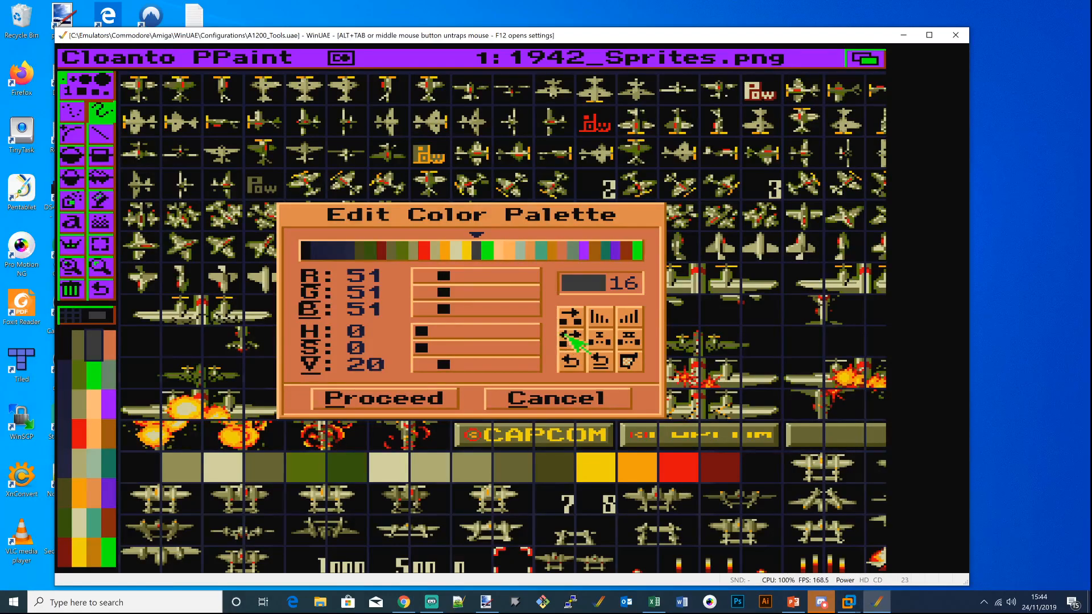
pyautogui.click(568, 337)
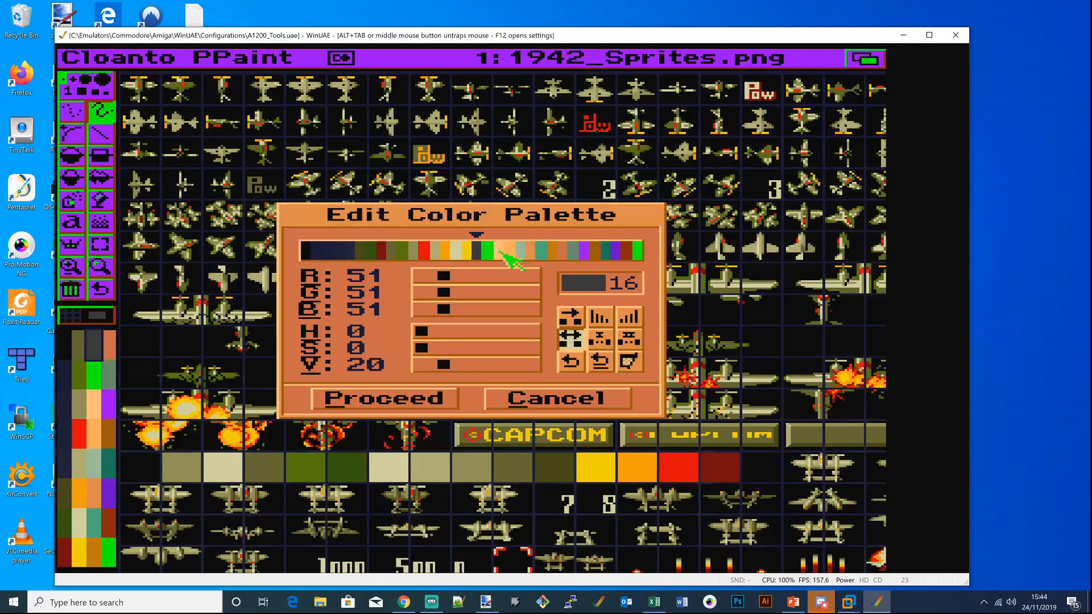
pyautogui.click(490, 250)
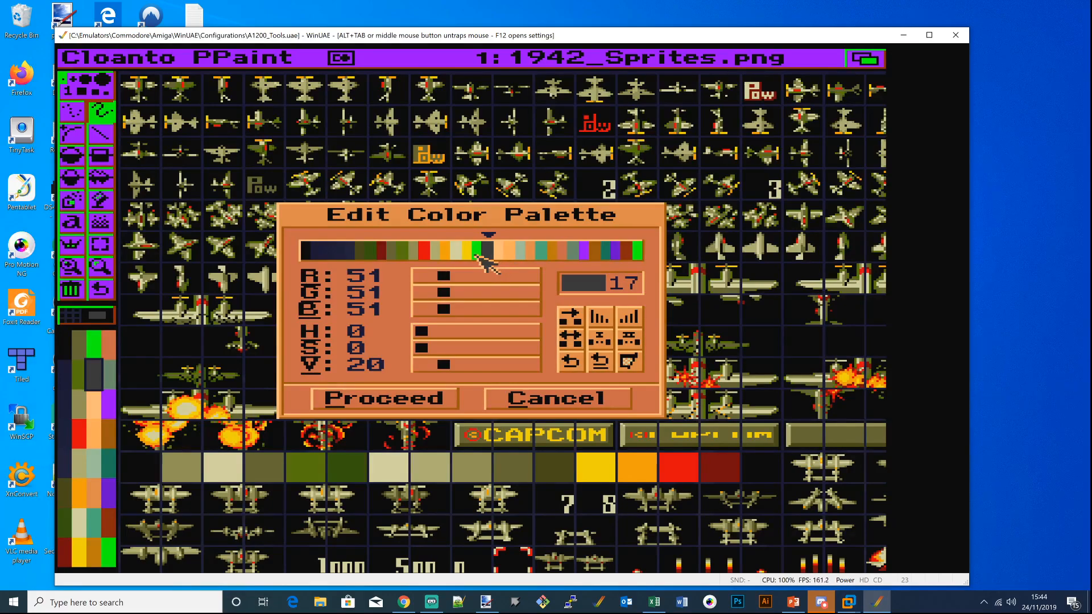
pyautogui.click(476, 254)
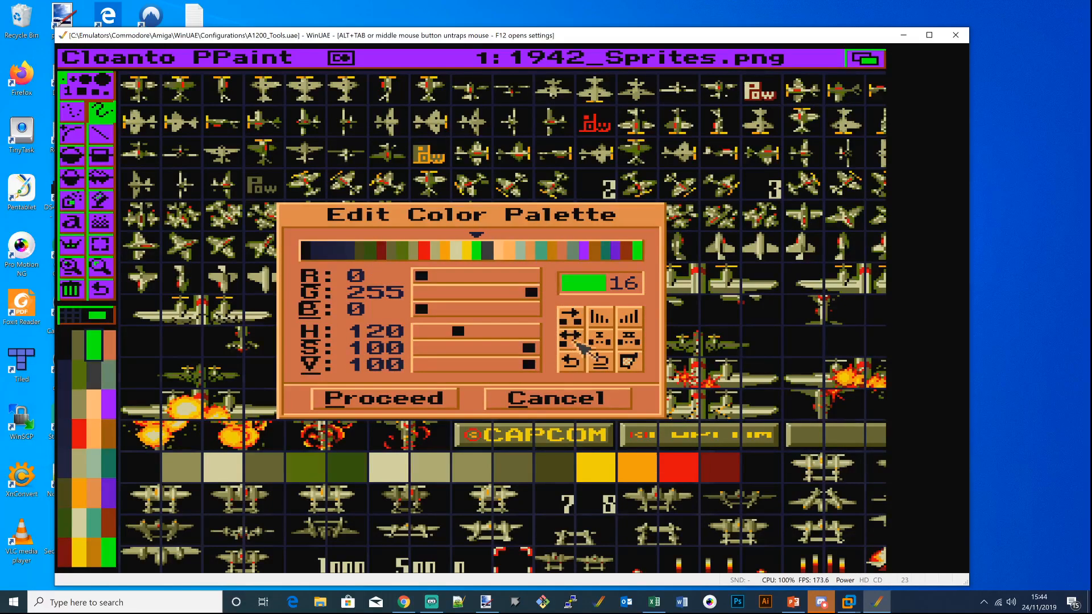
pyautogui.click(489, 255)
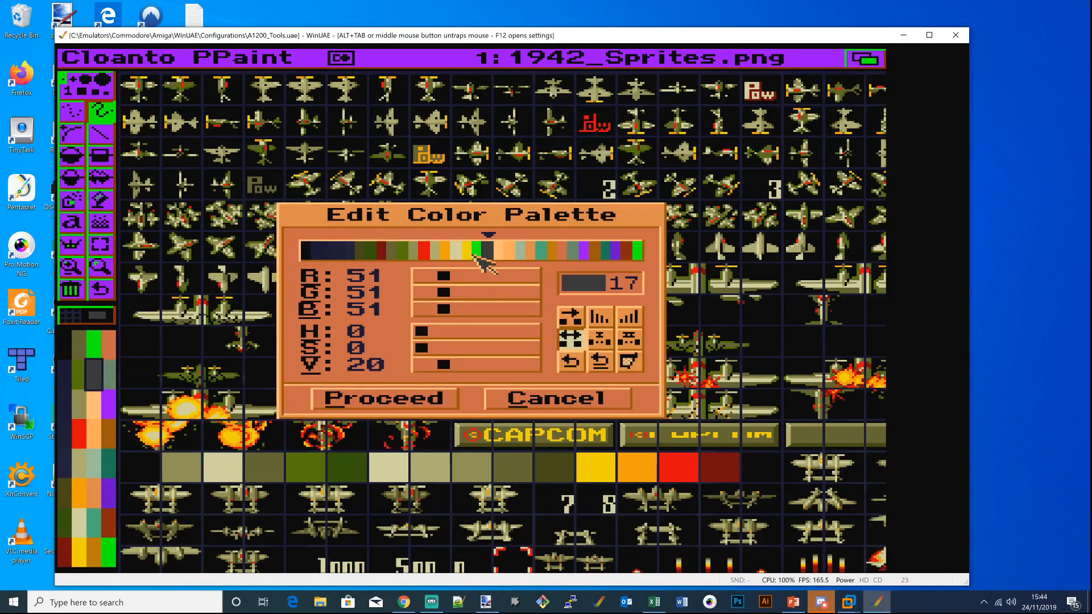
pyautogui.click(476, 256)
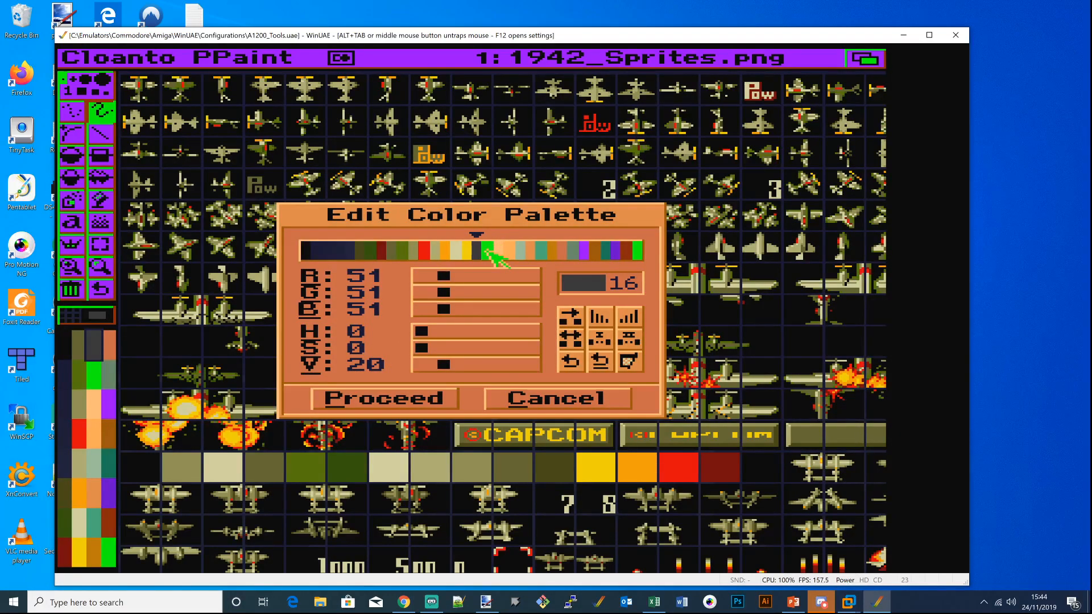
# Step: Spread the green from palette color 17 to color 31 across the whole range, and select color 16
pyautogui.click(487, 251)
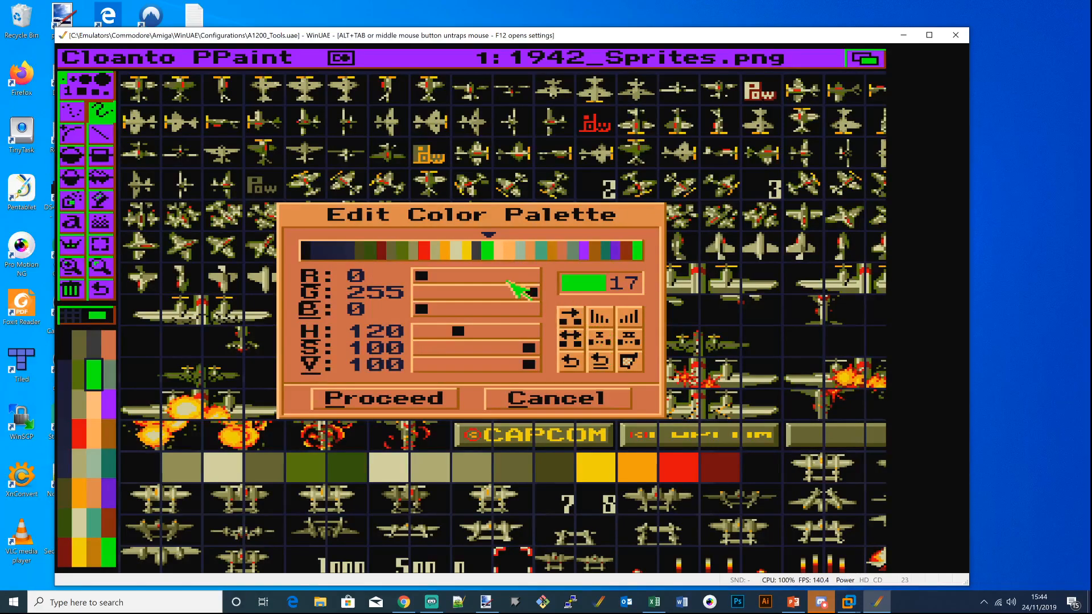
pyautogui.click(601, 339)
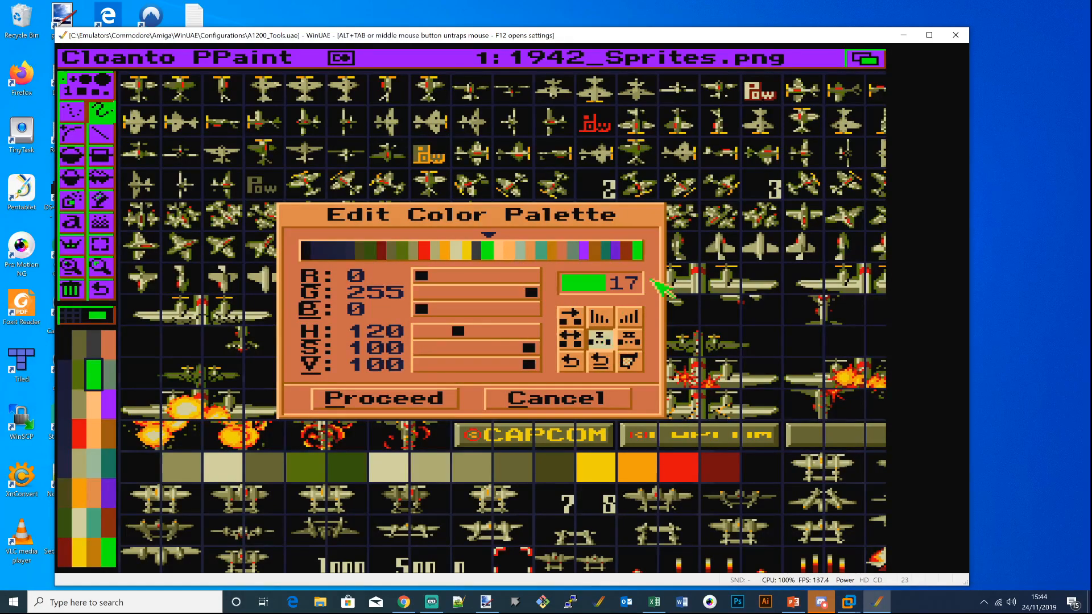
pyautogui.click(642, 250)
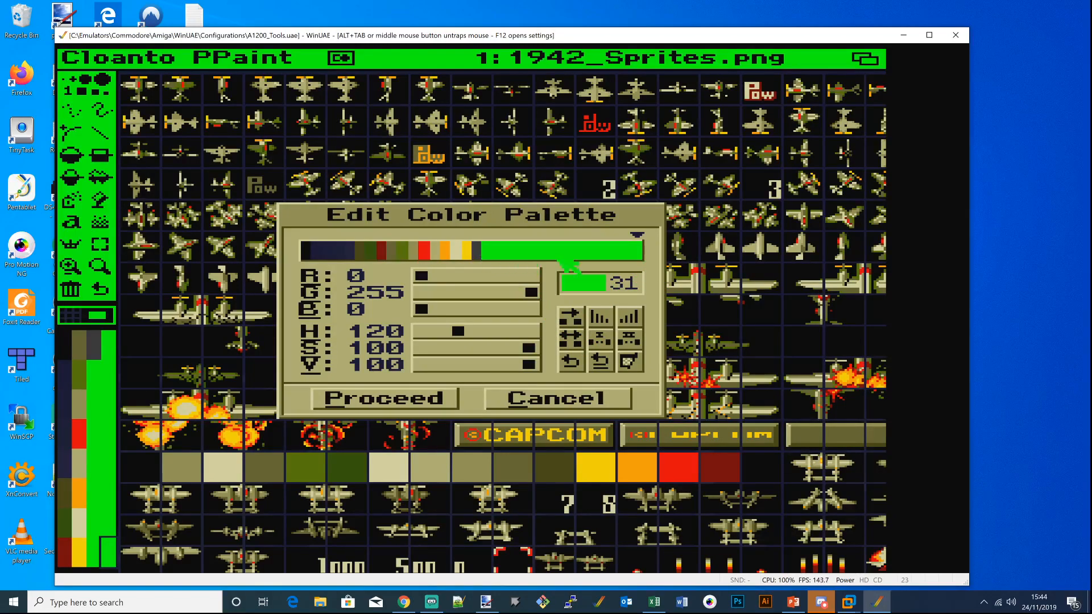
pyautogui.click(482, 251)
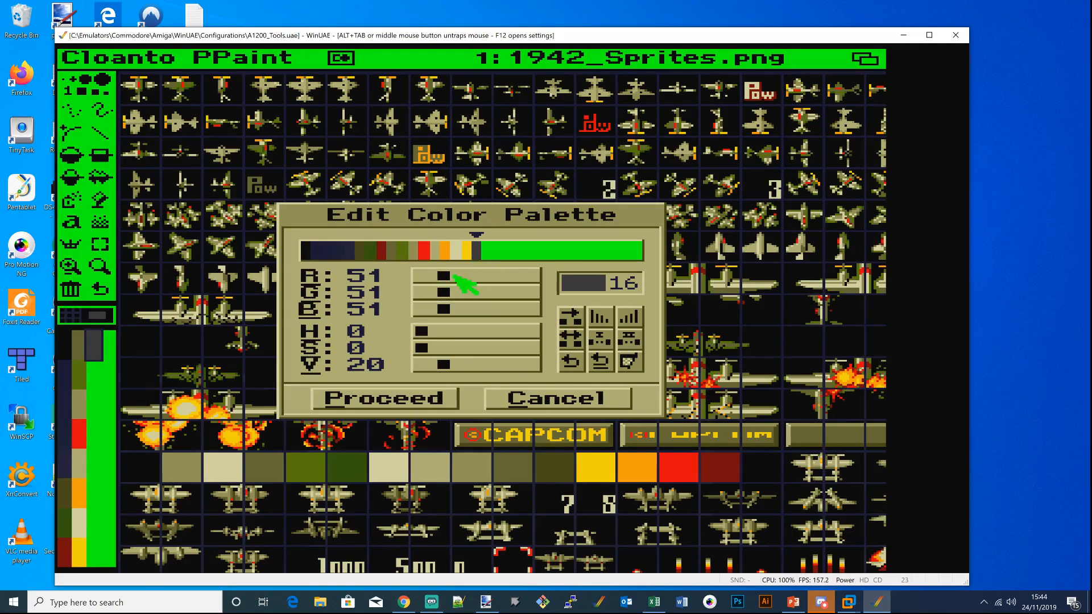
# Step: Set palette color 16 to bright green with R 0, G 255 and B 0, and apply the edited palette
pyautogui.moveTo(440, 275); pyautogui.dragTo(455, 293)
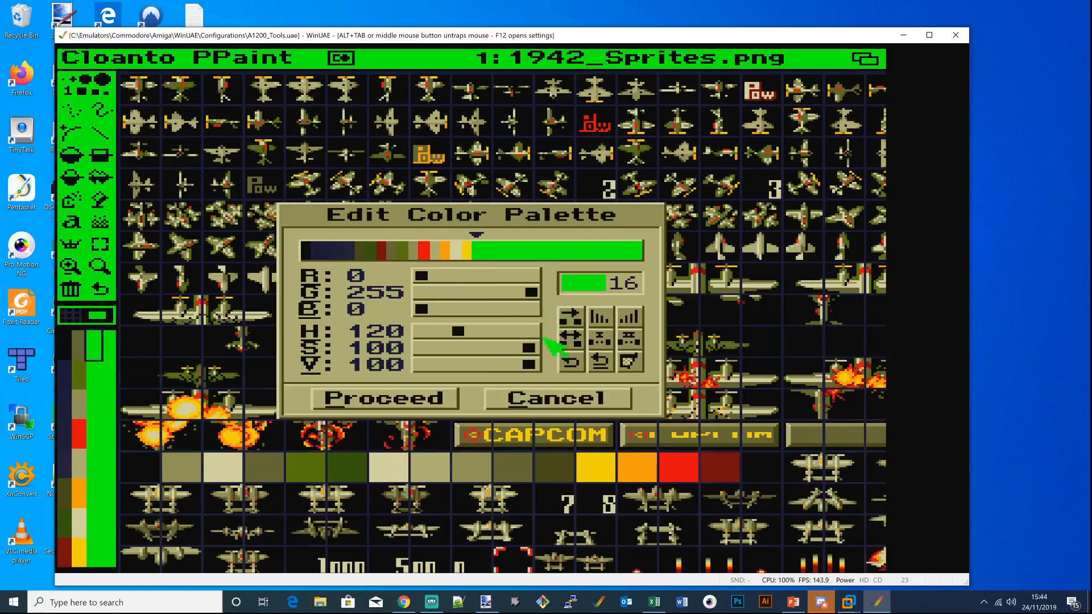
pyautogui.click(434, 398)
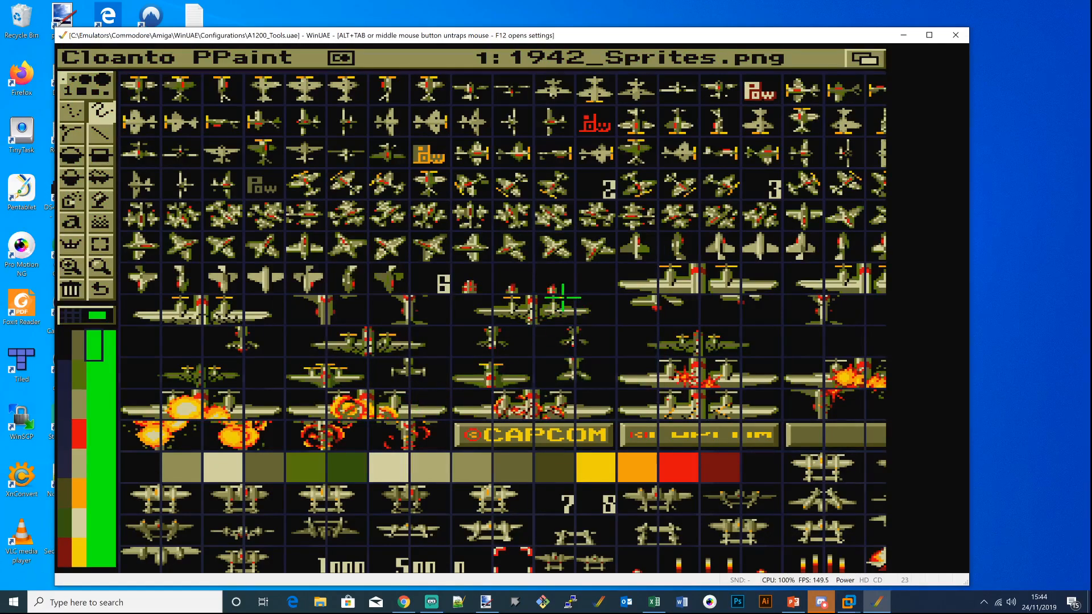
pyautogui.rightClick(704, 57)
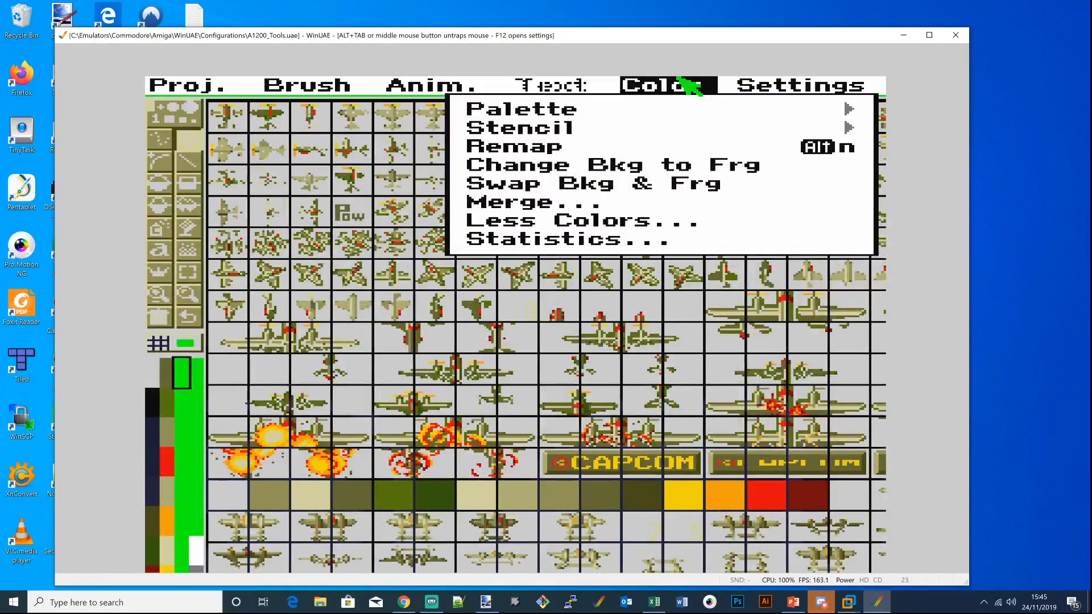
pyautogui.rightClick(487, 342)
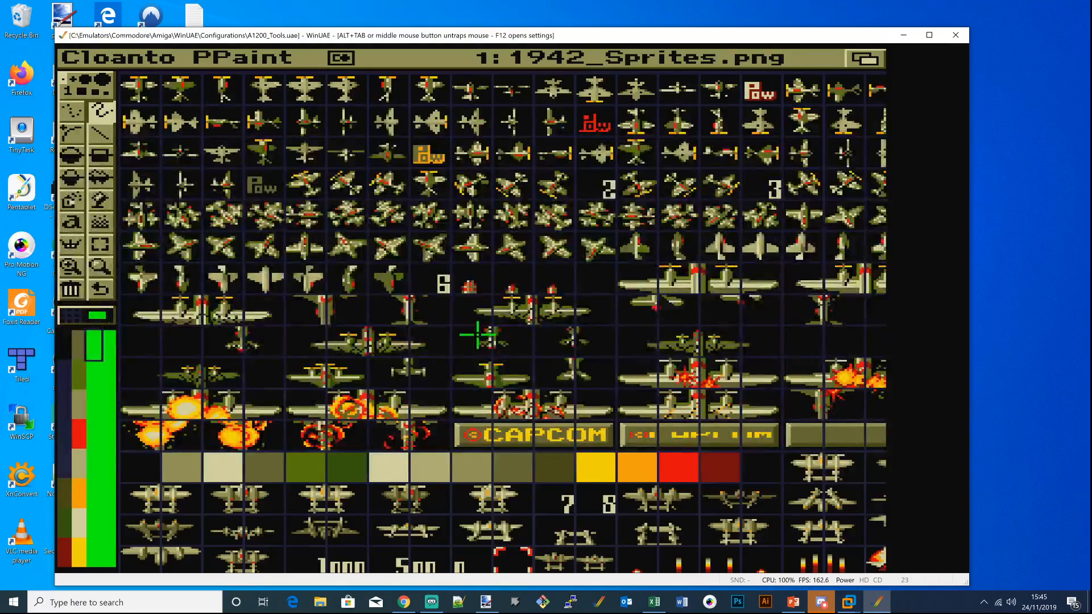
# Step: Remap the image to the edited palette and check the lower rows of the sprite sheet
pyautogui.rightClick(683, 57)
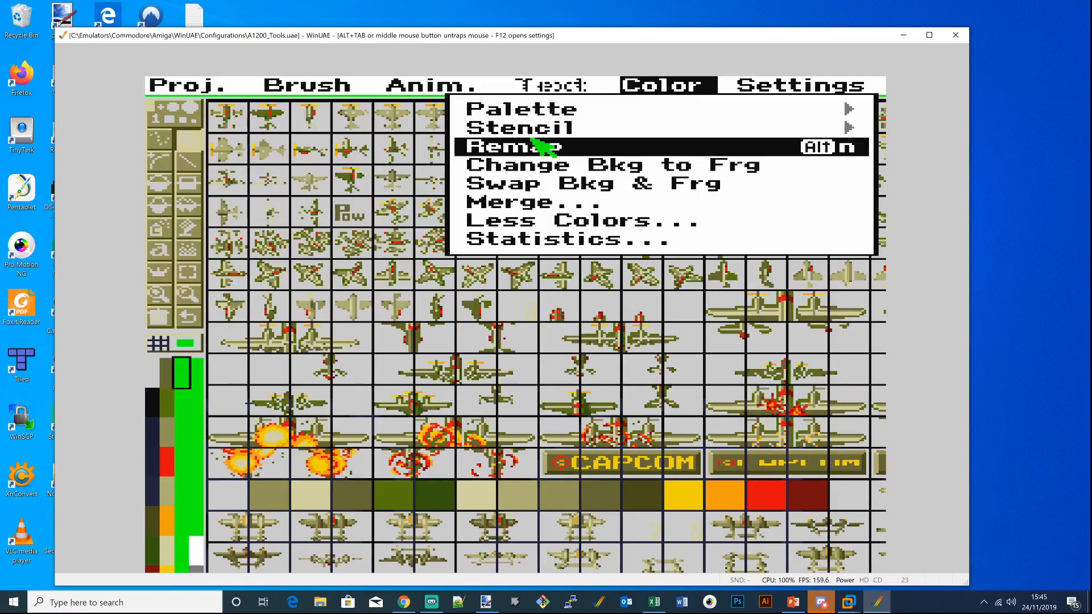
pyautogui.click(549, 149)
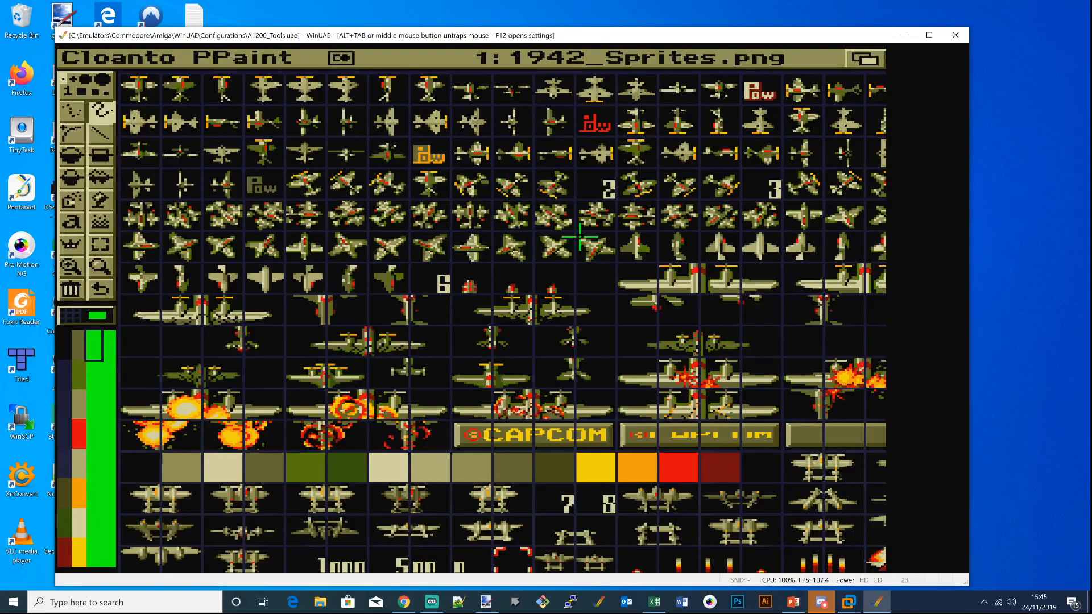
pyautogui.press('Down')
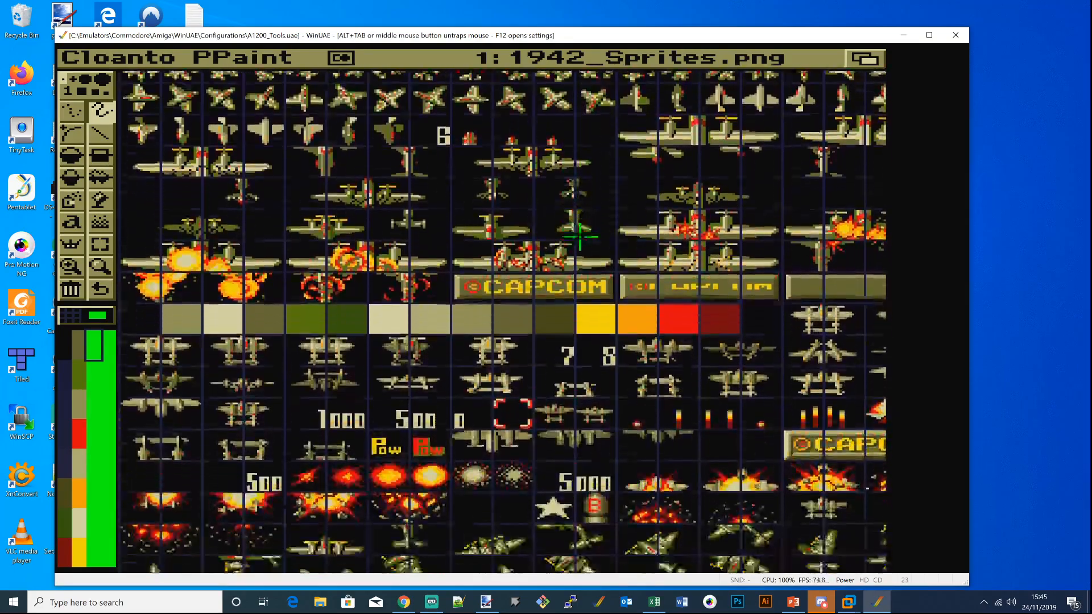
pyautogui.press('Down')
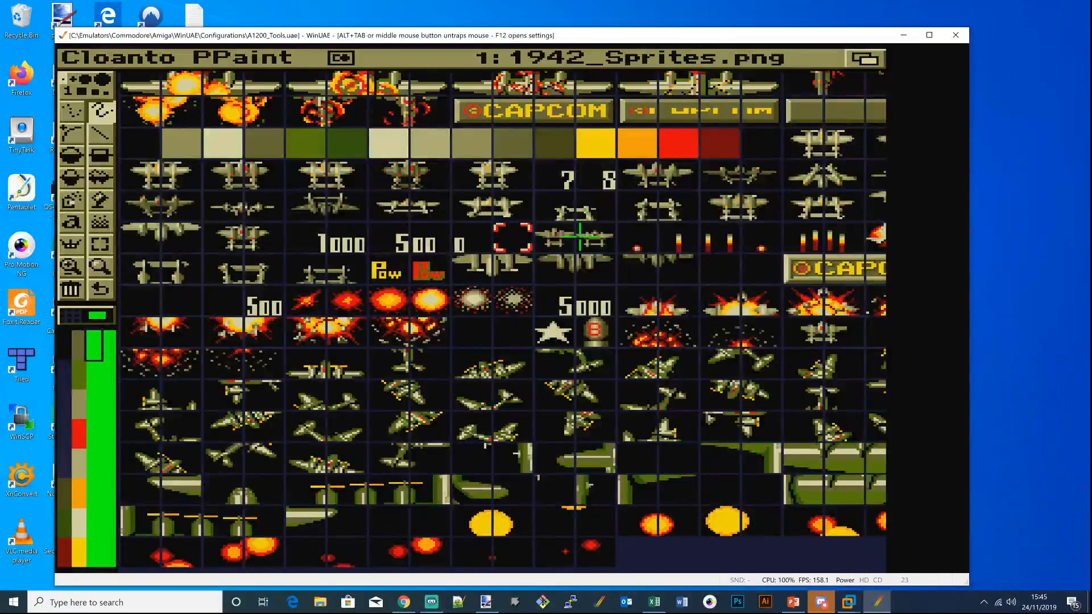
pyautogui.press('Up')
pyautogui.press('Up')
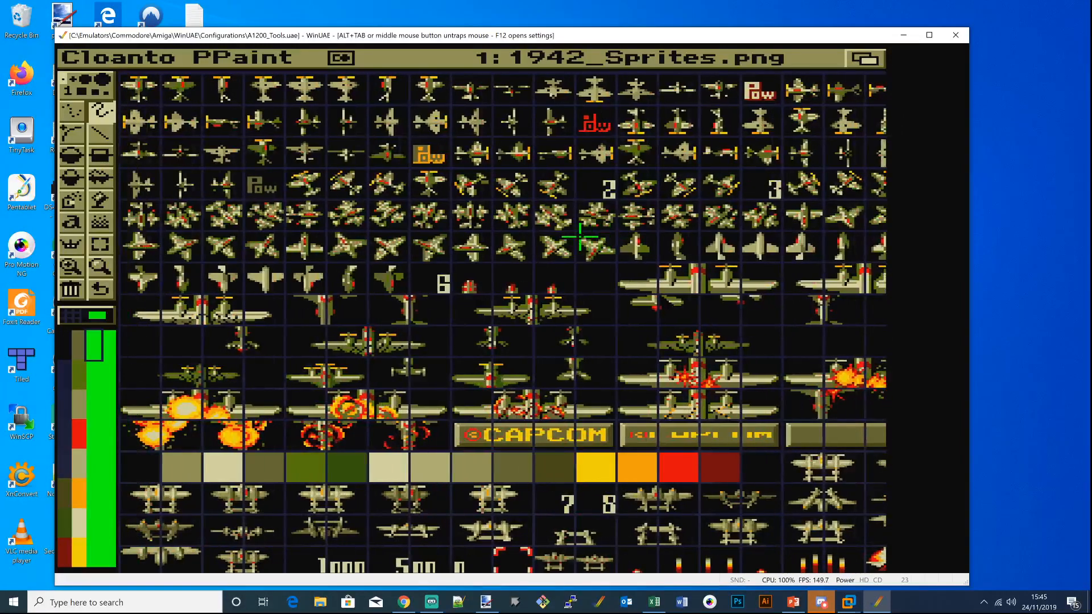
# Step: Reopen the color palette for editing and exchange color 15 with 31 and color 14 with 30
pyautogui.rightClick(760, 60)
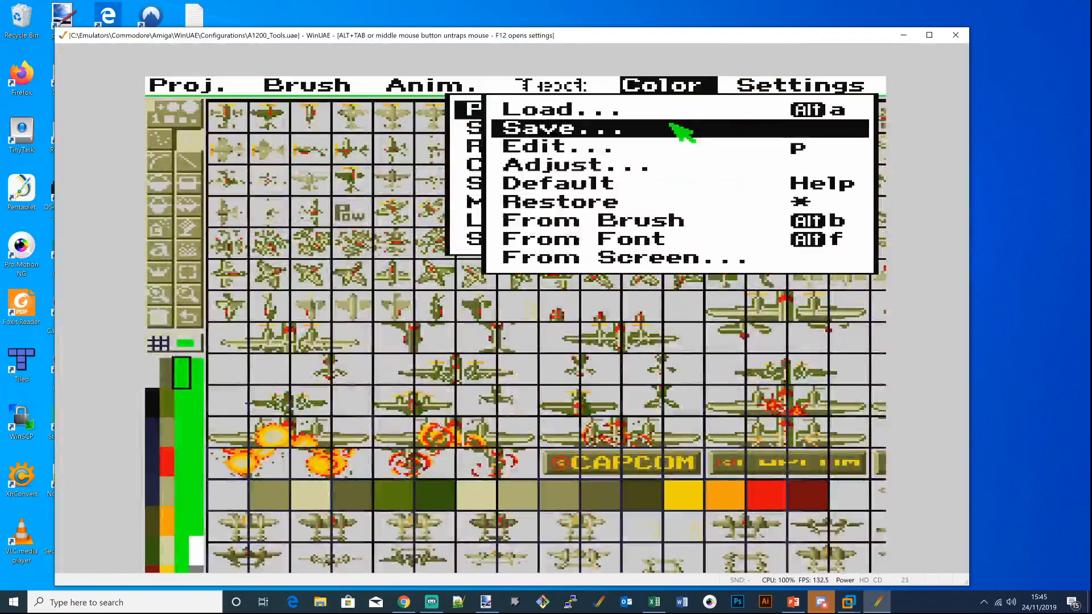
pyautogui.rightClick(583, 149)
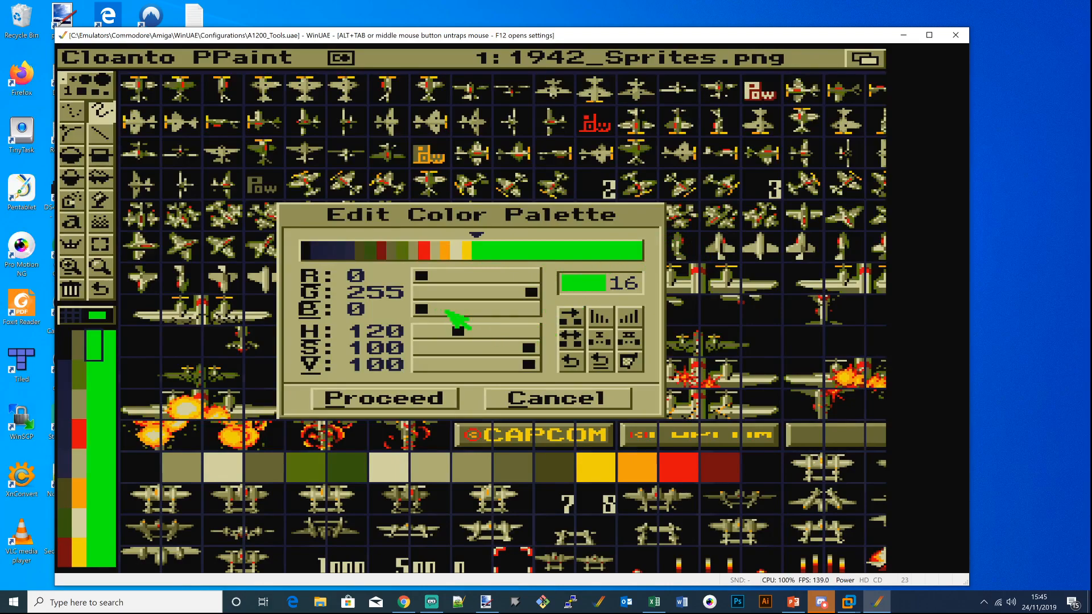
pyautogui.click(470, 252)
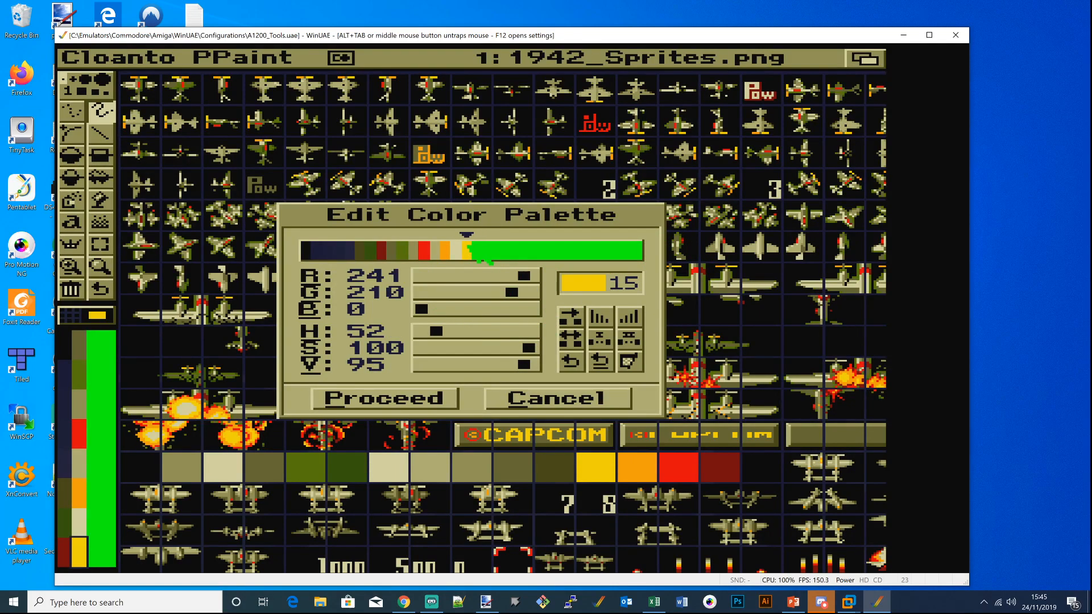
pyautogui.click(571, 337)
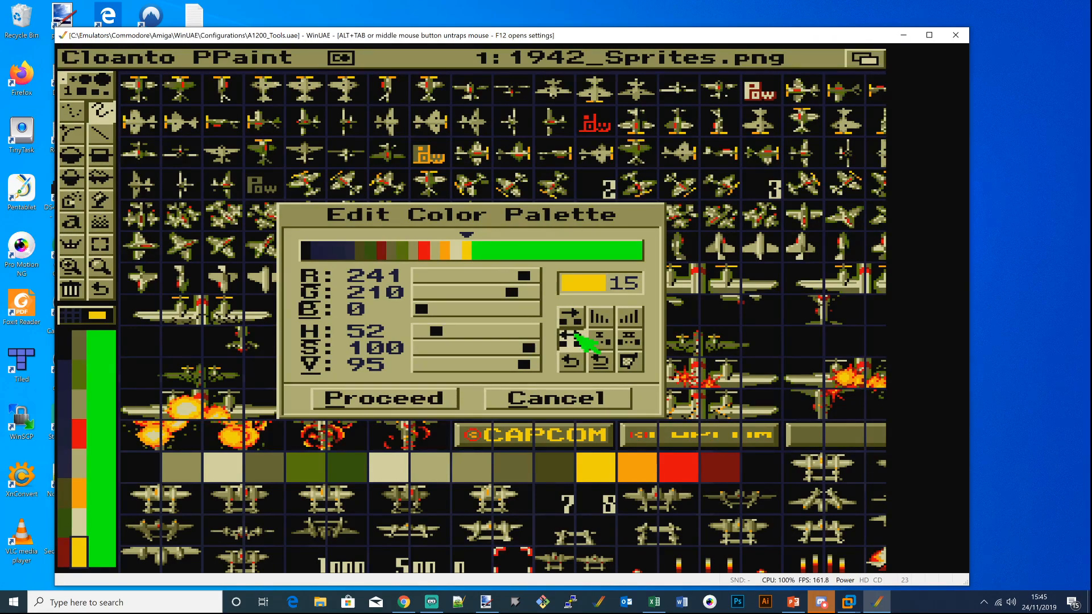
pyautogui.click(641, 252)
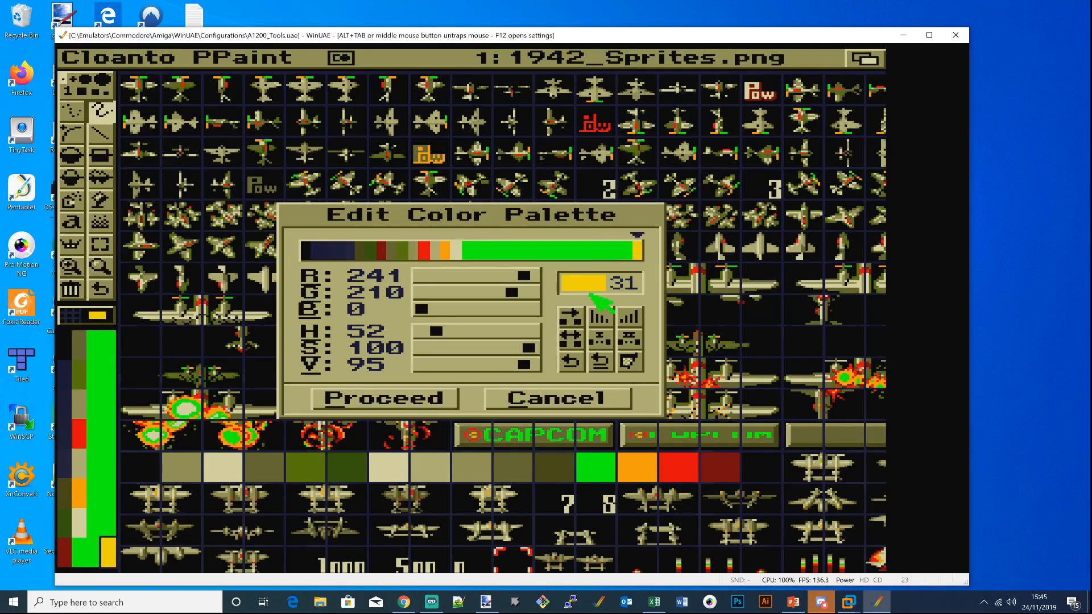
pyautogui.click(457, 251)
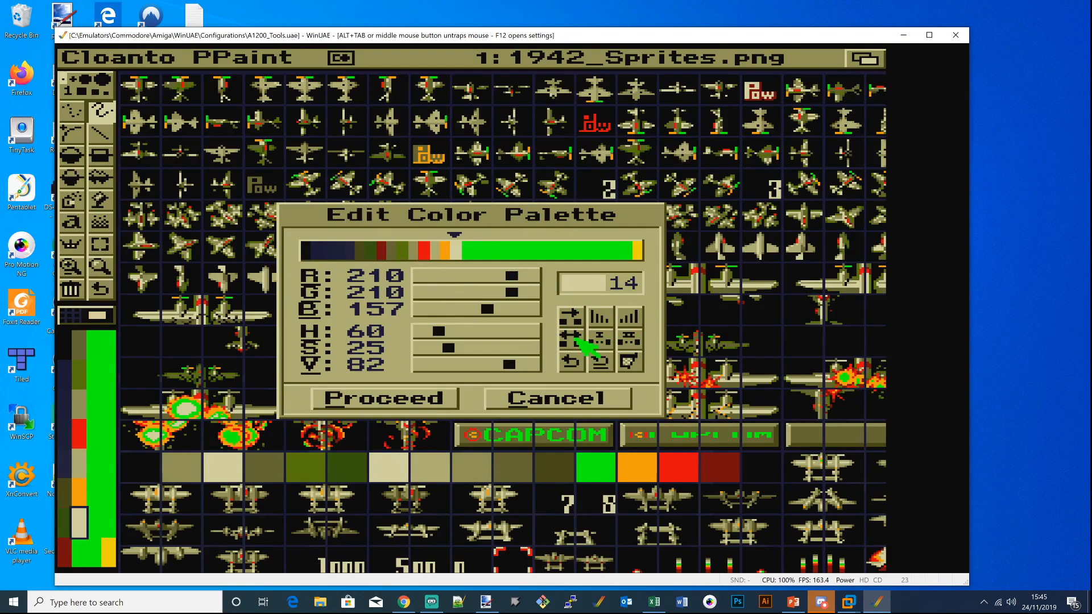
pyautogui.click(627, 251)
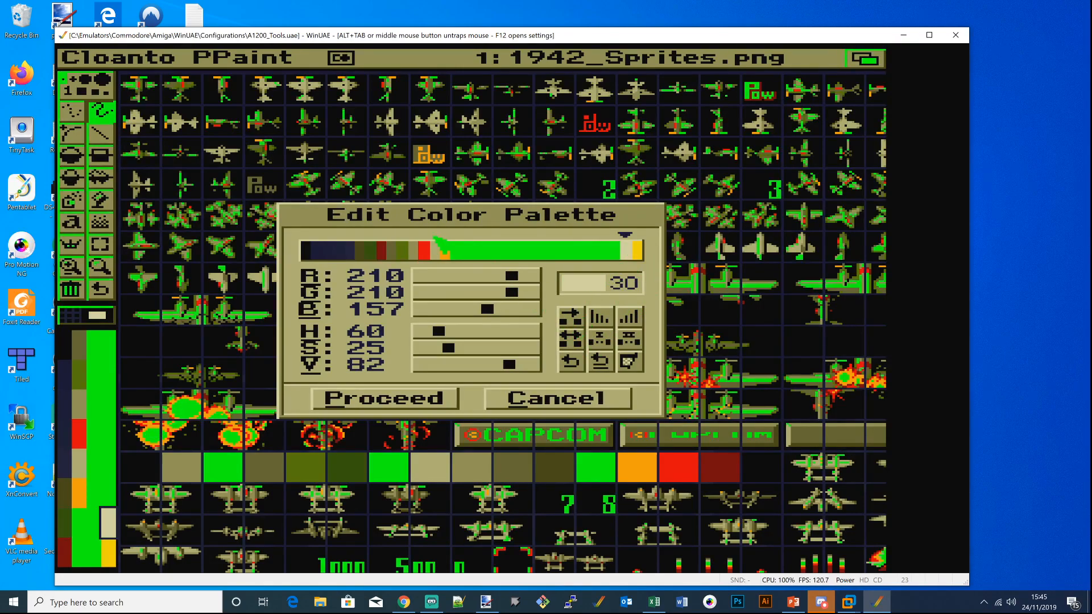
# Step: Exchange palette color 13 with 29 and color 12 with 28
pyautogui.click(448, 254)
pyautogui.click(572, 339)
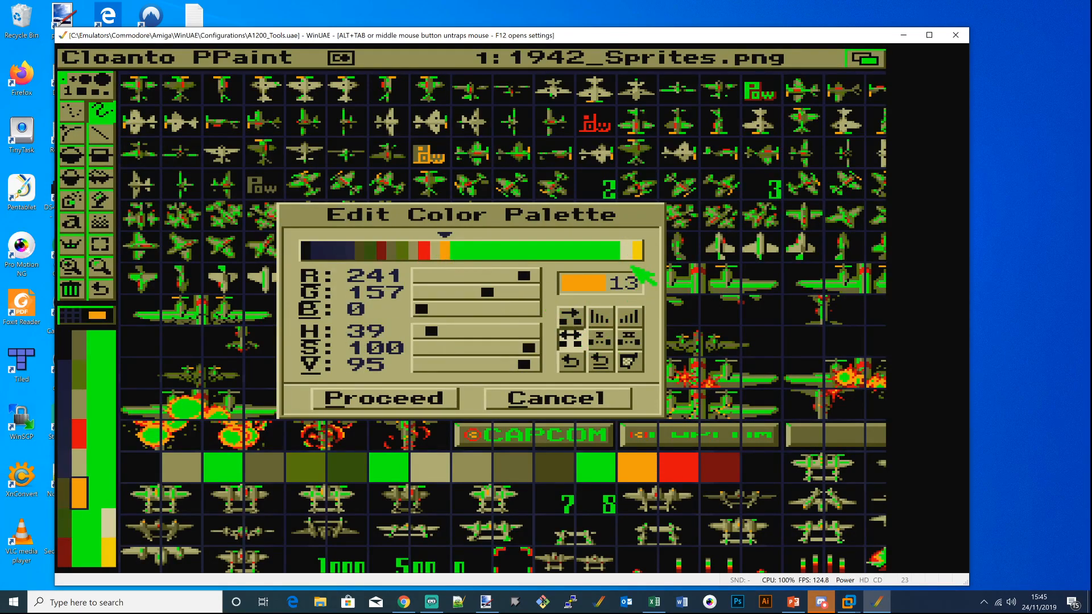
pyautogui.click(619, 255)
pyautogui.click(437, 251)
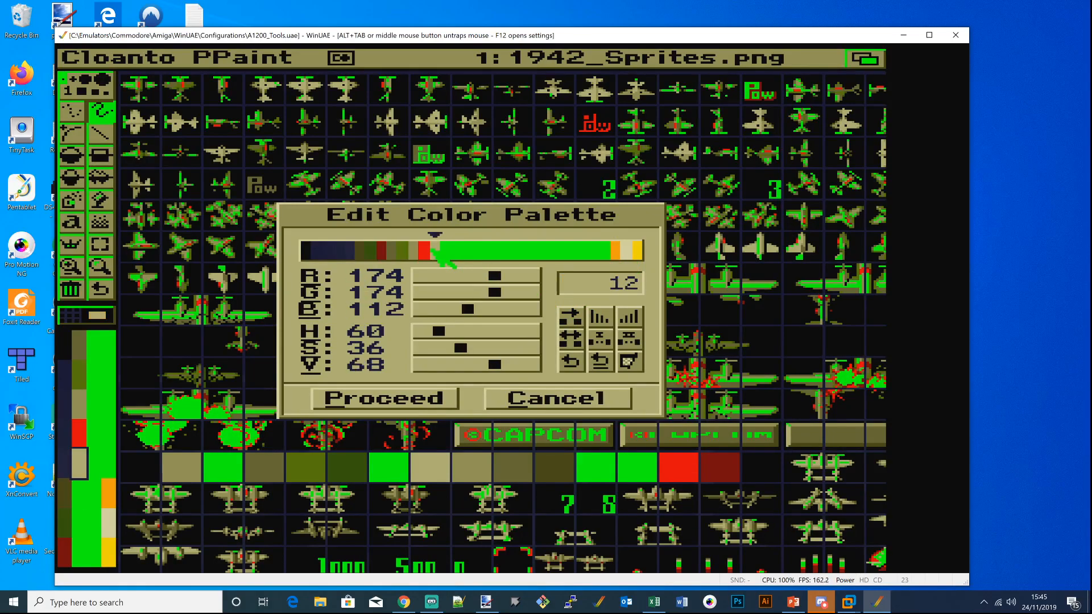
pyautogui.click(572, 339)
pyautogui.click(610, 258)
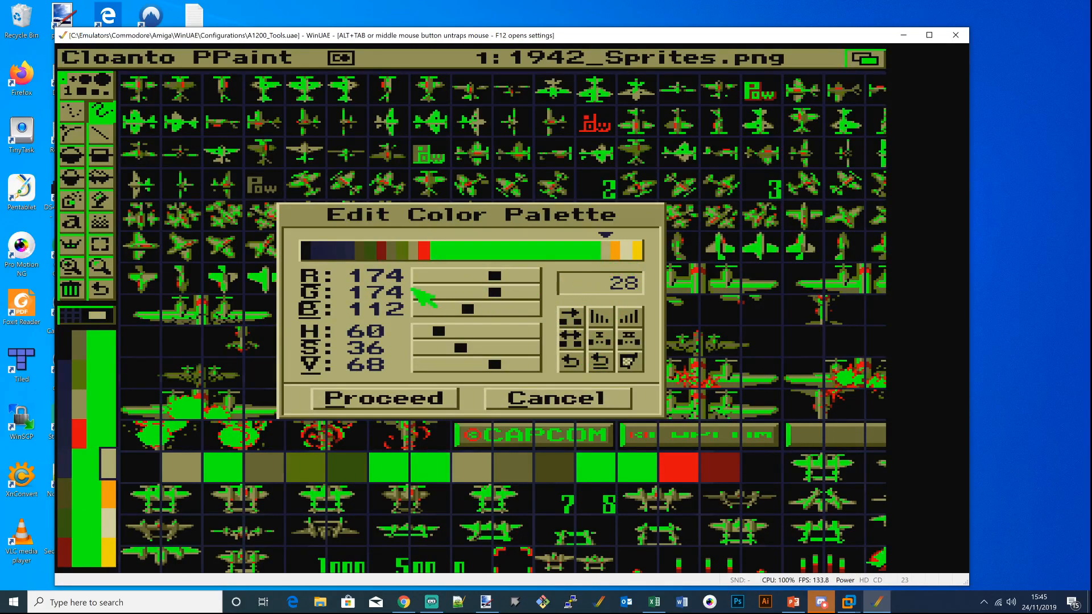
# Step: Move the red from palette color 11 to 27 by exchanging 11 with 26 and 26 with 27
pyautogui.click(422, 249)
pyautogui.click(572, 338)
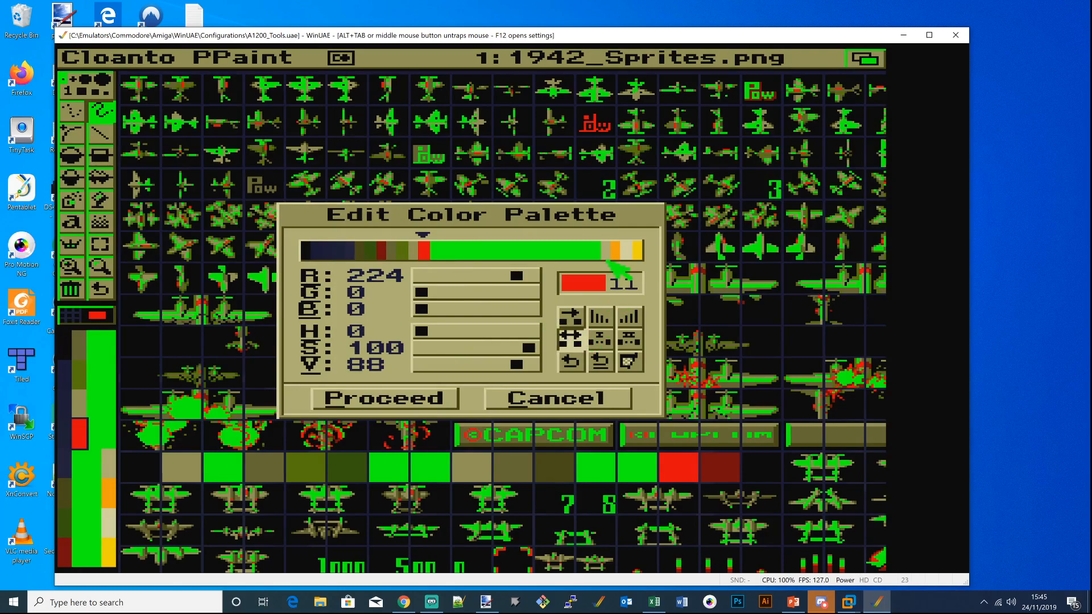
pyautogui.click(605, 257)
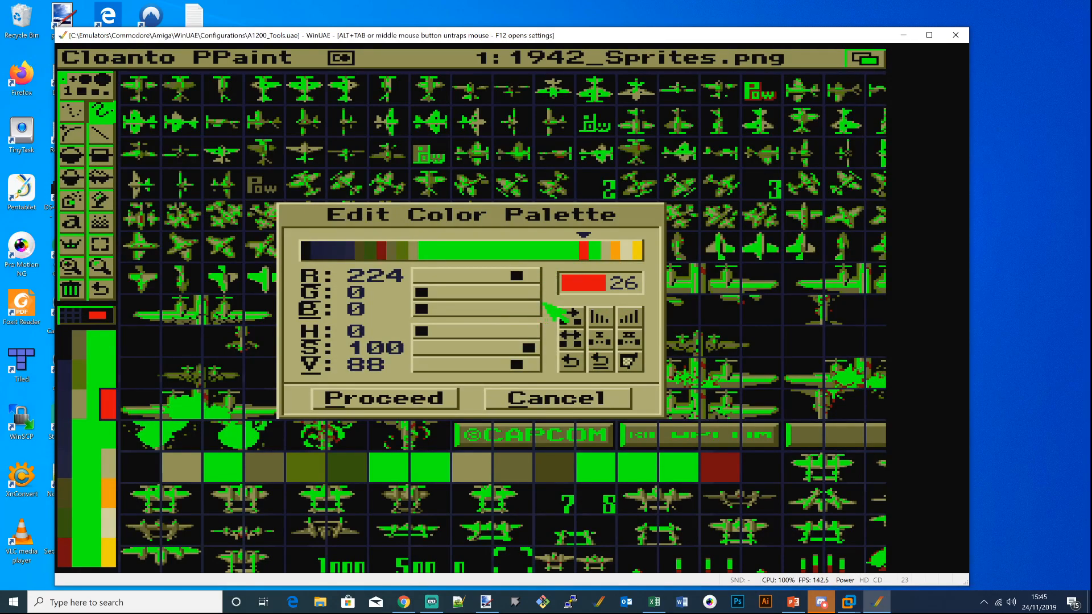
pyautogui.click(573, 338)
pyautogui.click(594, 252)
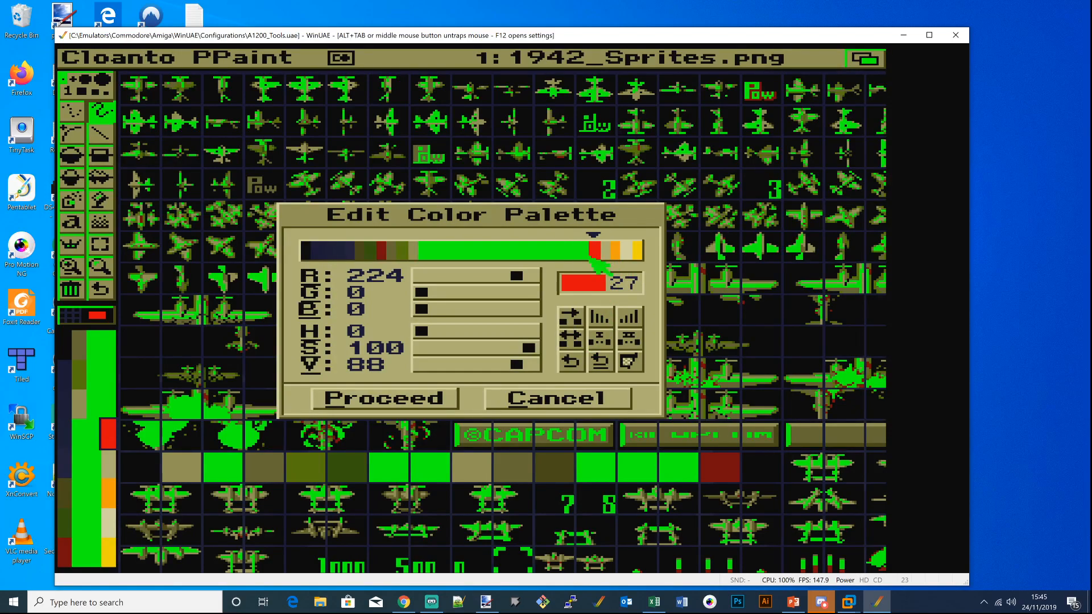
# Step: Exchange palette color 10 with 26 and color 9 with 25
pyautogui.click(414, 251)
pyautogui.click(577, 334)
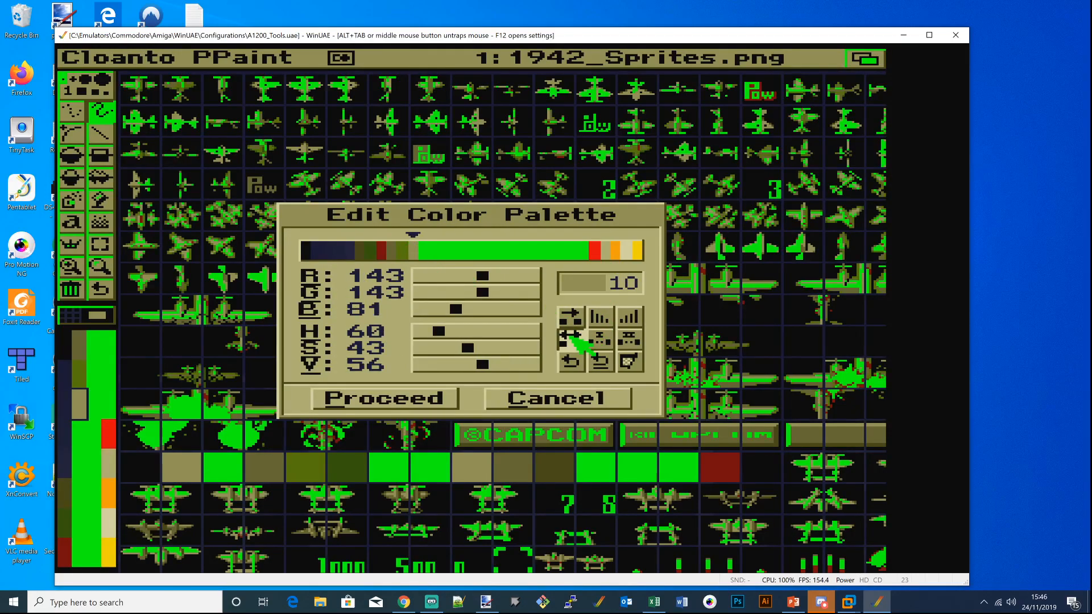
pyautogui.click(591, 255)
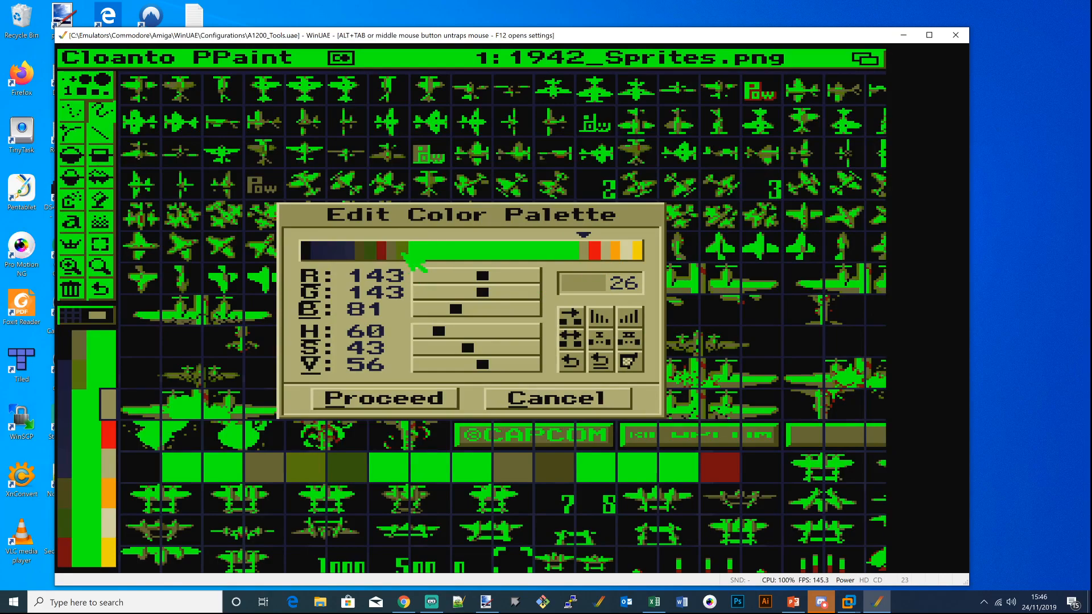
pyautogui.click(403, 251)
pyautogui.click(580, 335)
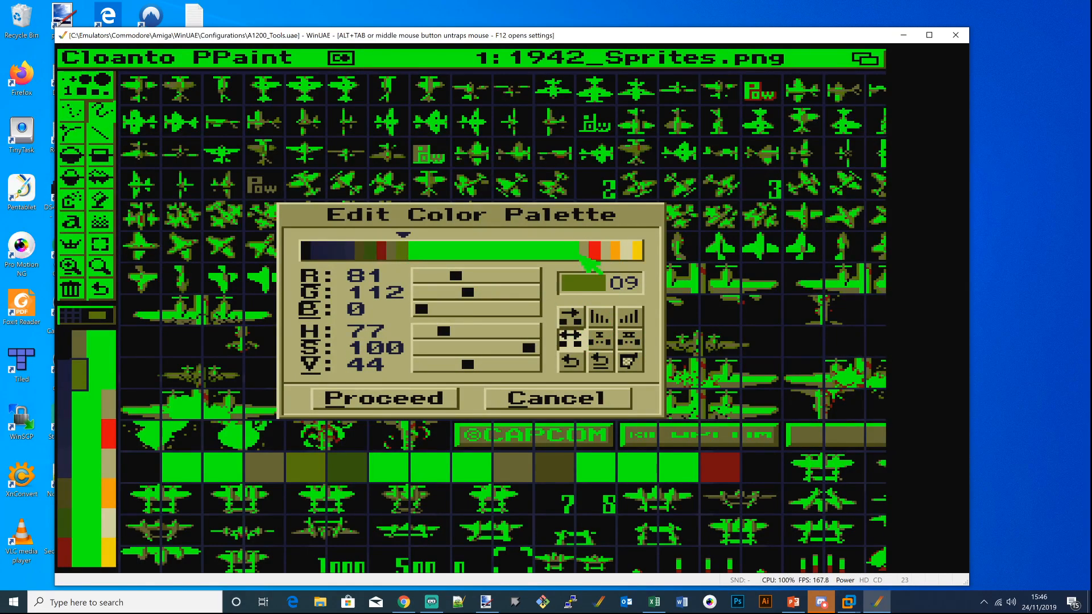
pyautogui.click(575, 253)
# Step: Exchange palette color 8 with 24 and color 7 with 23
pyautogui.click(392, 253)
pyautogui.click(570, 339)
pyautogui.click(569, 254)
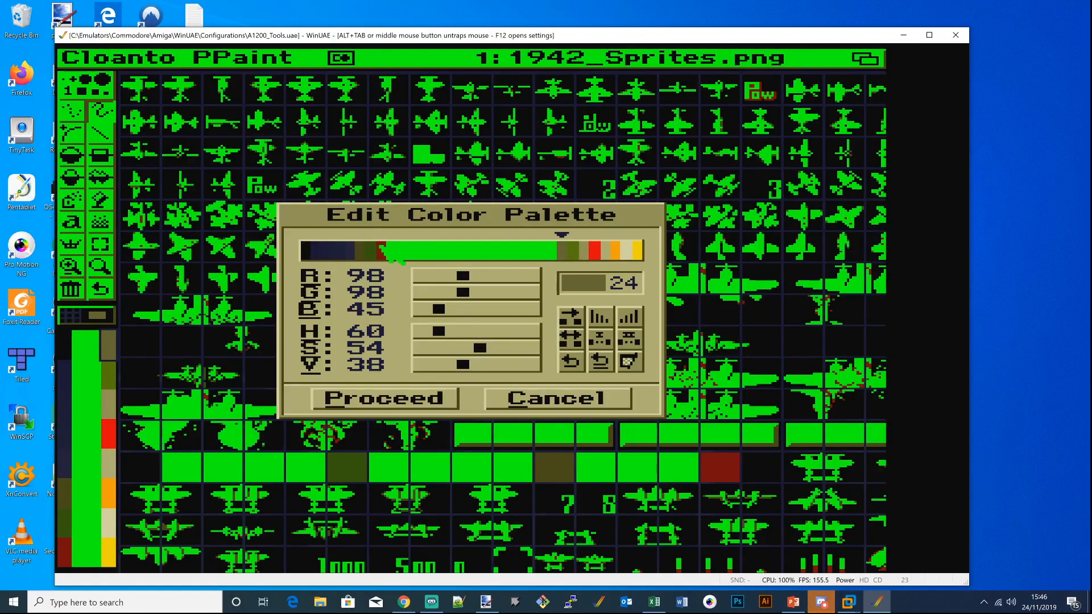
pyautogui.click(381, 250)
pyautogui.click(574, 336)
pyautogui.click(553, 251)
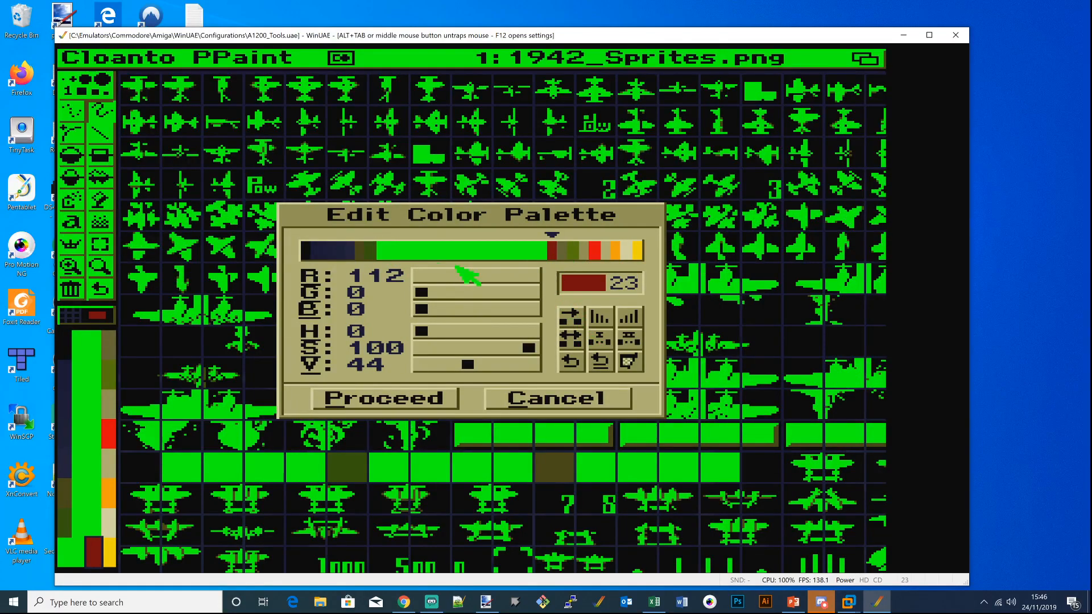
# Step: Exchange palette color 6 with 22 and color 5 with 21
pyautogui.click(373, 255)
pyautogui.click(570, 339)
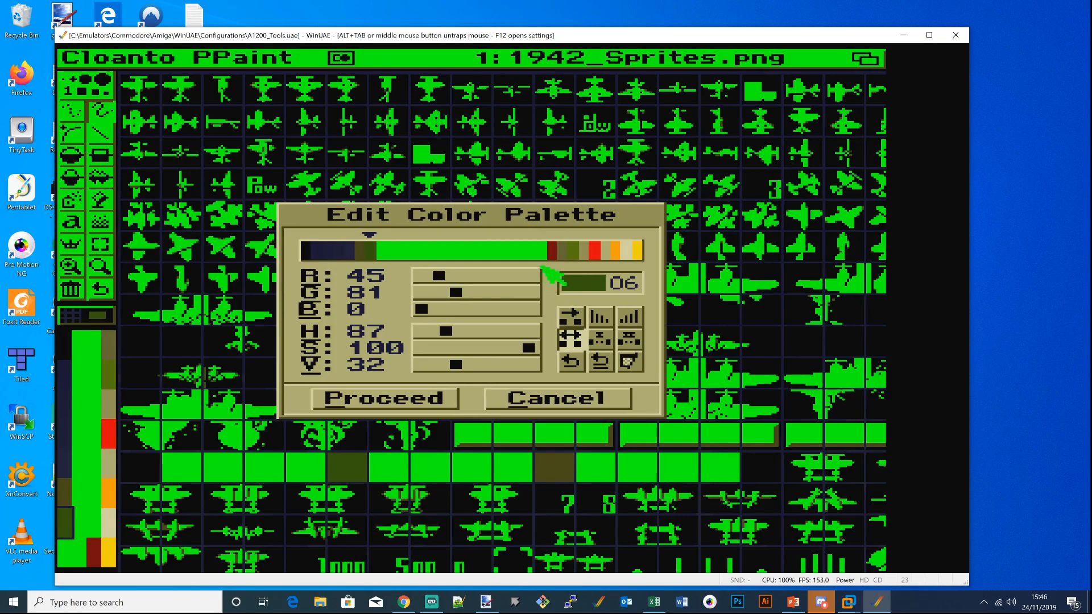
pyautogui.click(545, 254)
pyautogui.click(362, 257)
pyautogui.click(570, 339)
pyautogui.click(537, 250)
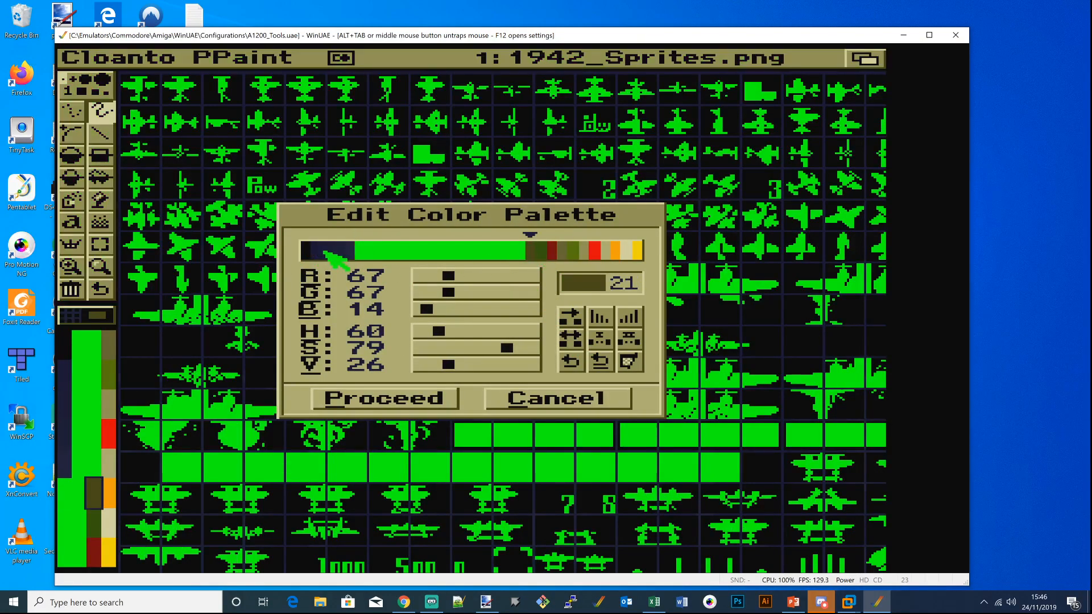
# Step: Exchange palette color 4 with 20 and color 3 with 19
pyautogui.click(364, 255)
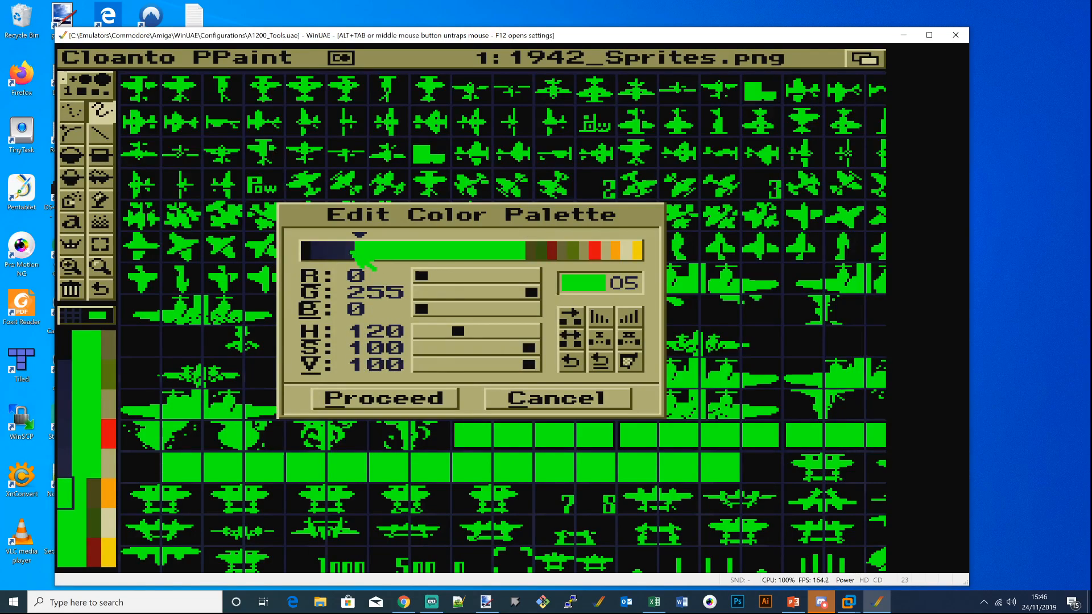
pyautogui.click(351, 254)
pyautogui.click(570, 340)
pyautogui.click(529, 251)
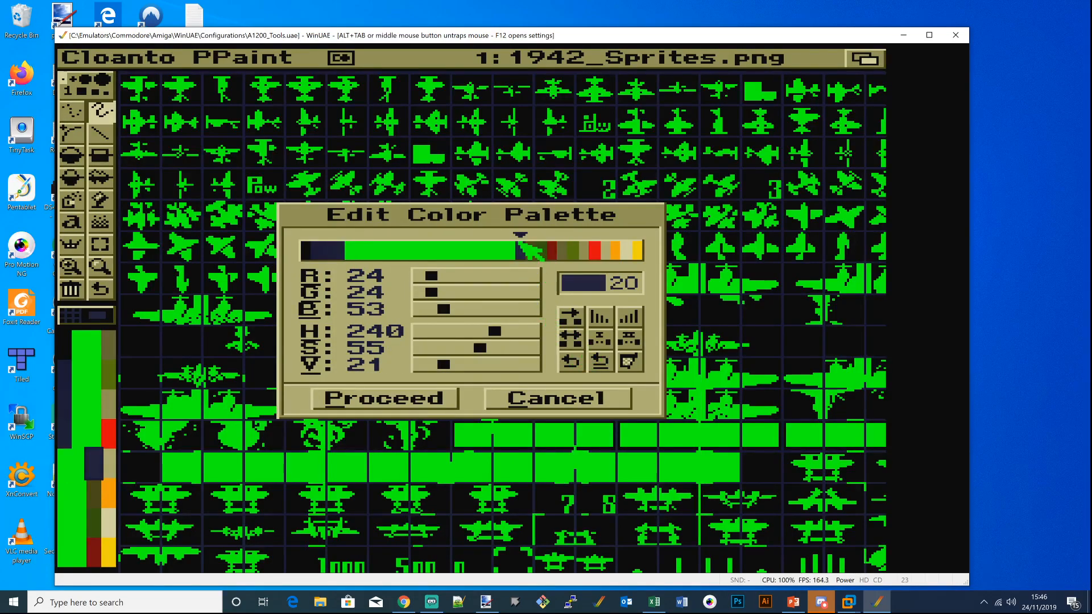
pyautogui.click(339, 254)
pyautogui.click(571, 340)
pyautogui.click(518, 254)
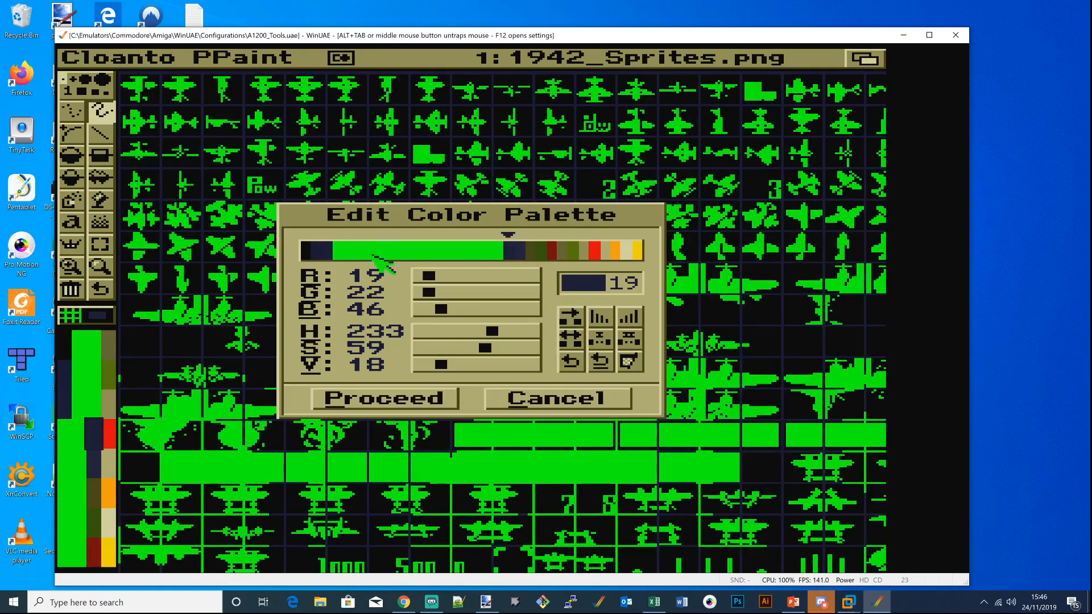
# Step: Exchange palette color 2 with 18 and color 1 with 17, and accept the edited palette
pyautogui.click(327, 253)
pyautogui.click(569, 340)
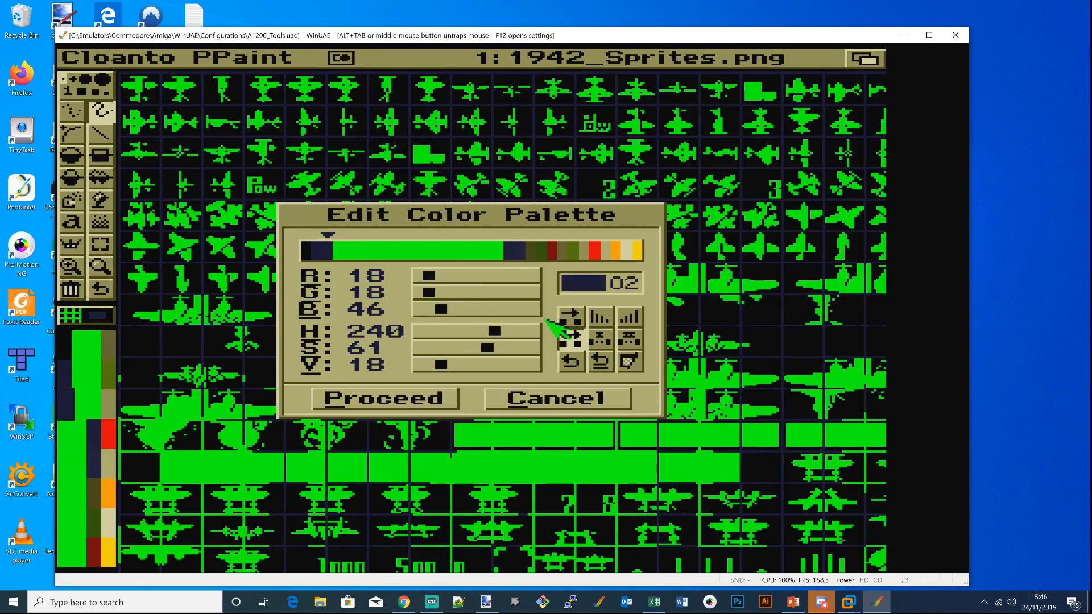
pyautogui.click(508, 256)
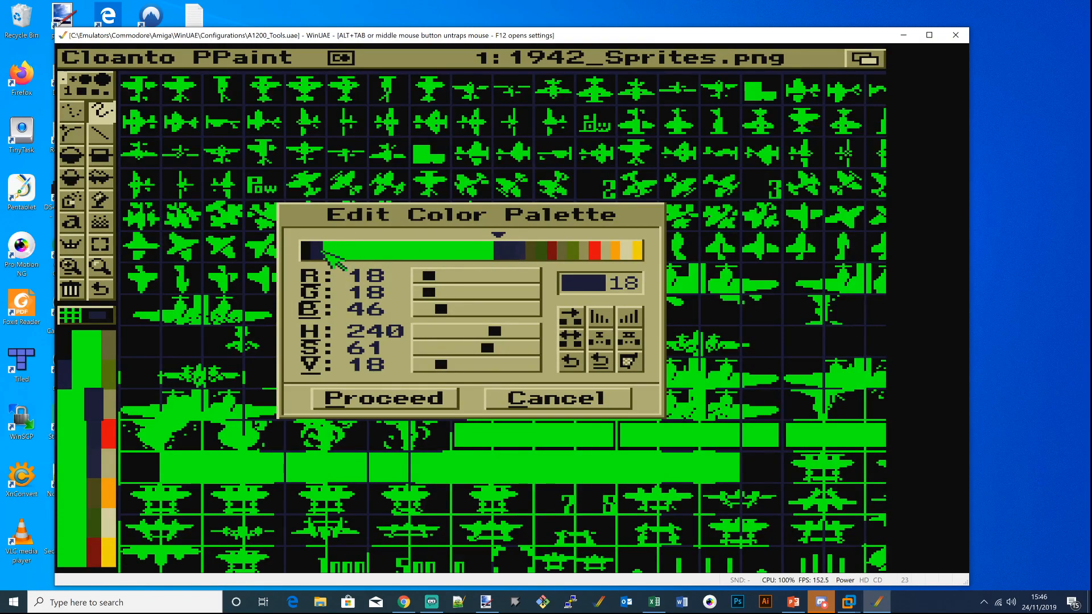
pyautogui.click(317, 252)
pyautogui.click(579, 342)
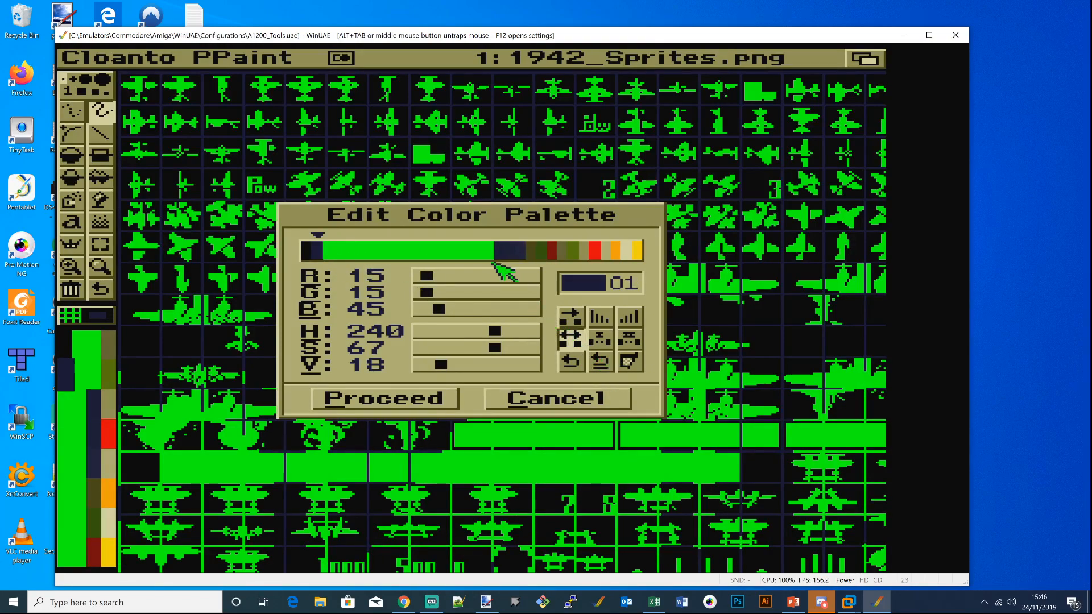
pyautogui.click(490, 254)
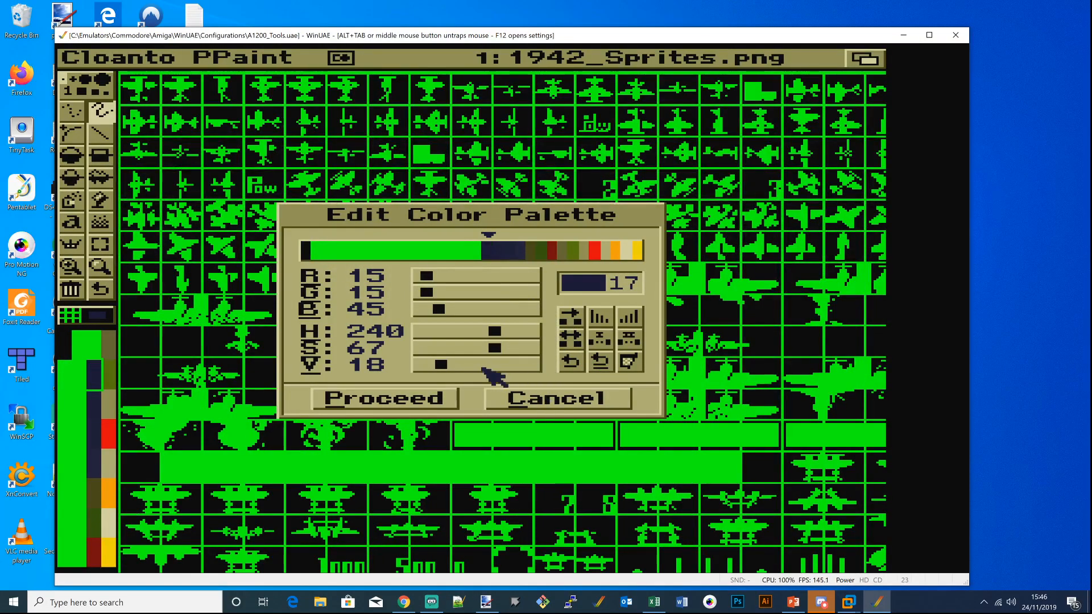
pyautogui.click(381, 399)
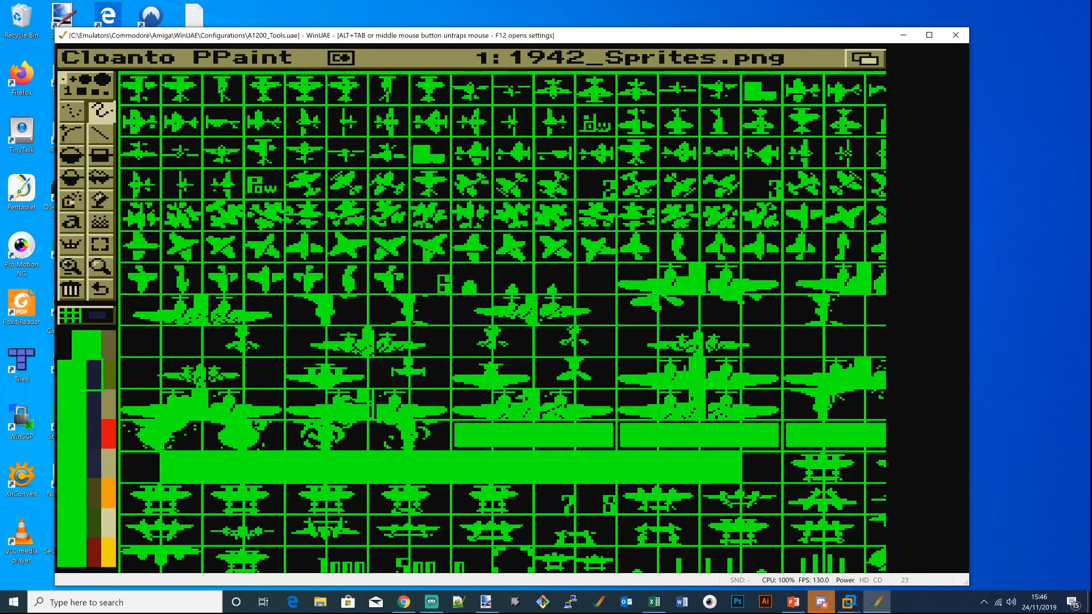
# Step: Remap the image to the rearranged palette and check the sprite sheet's colors
pyautogui.rightClick(660, 86)
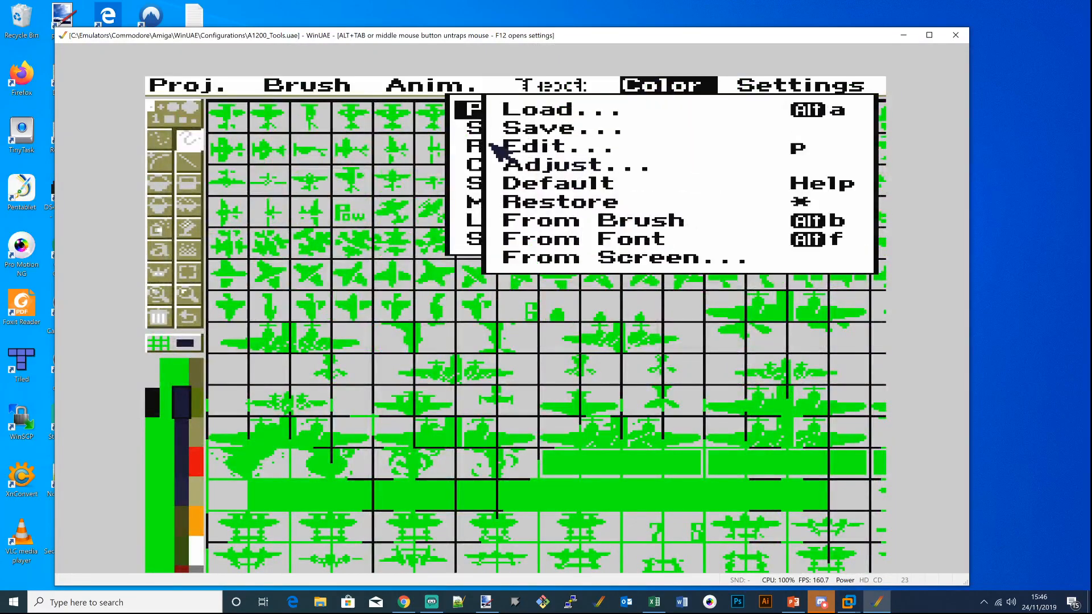
pyautogui.click(485, 148)
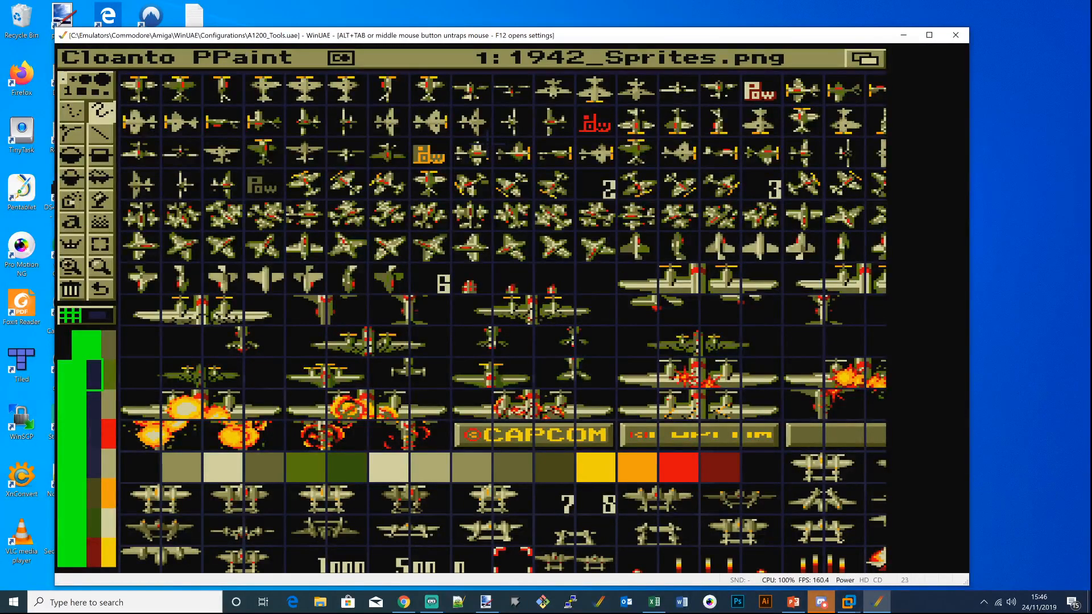
pyautogui.press('Down')
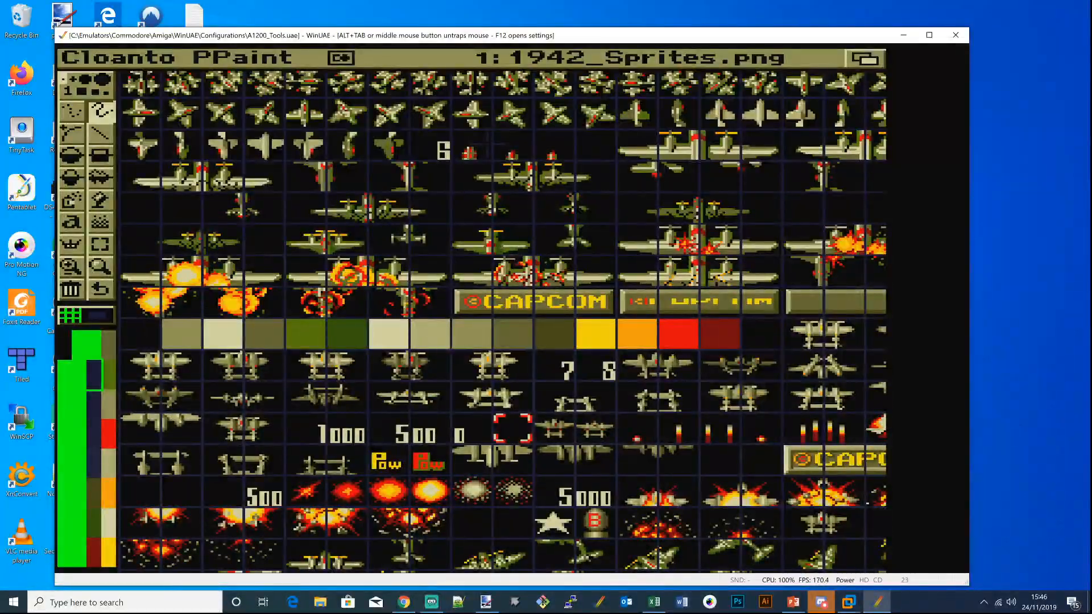
pyautogui.press('Down')
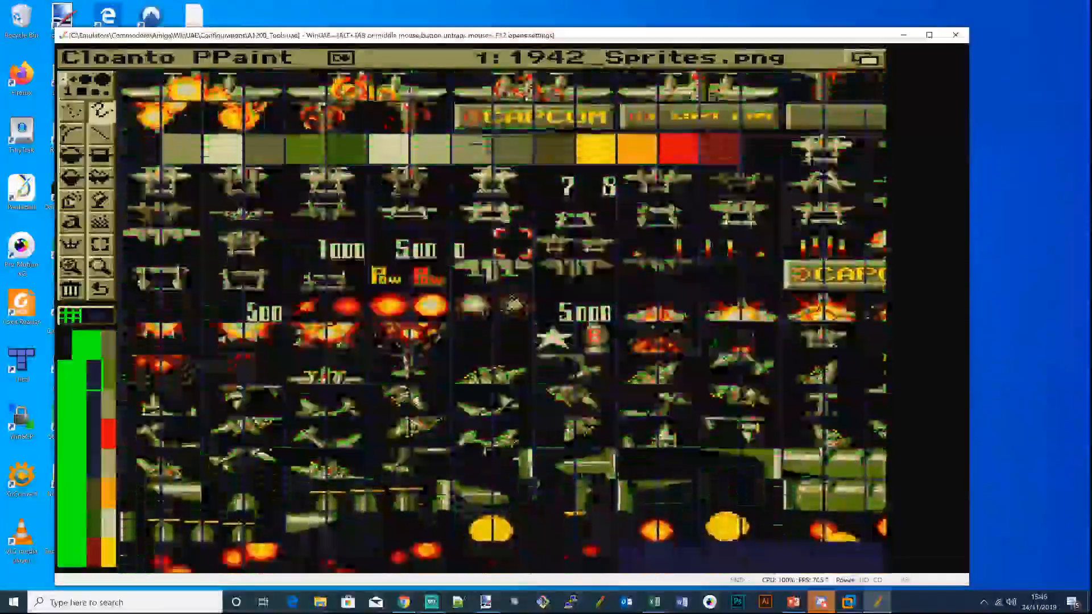
pyautogui.press('Up')
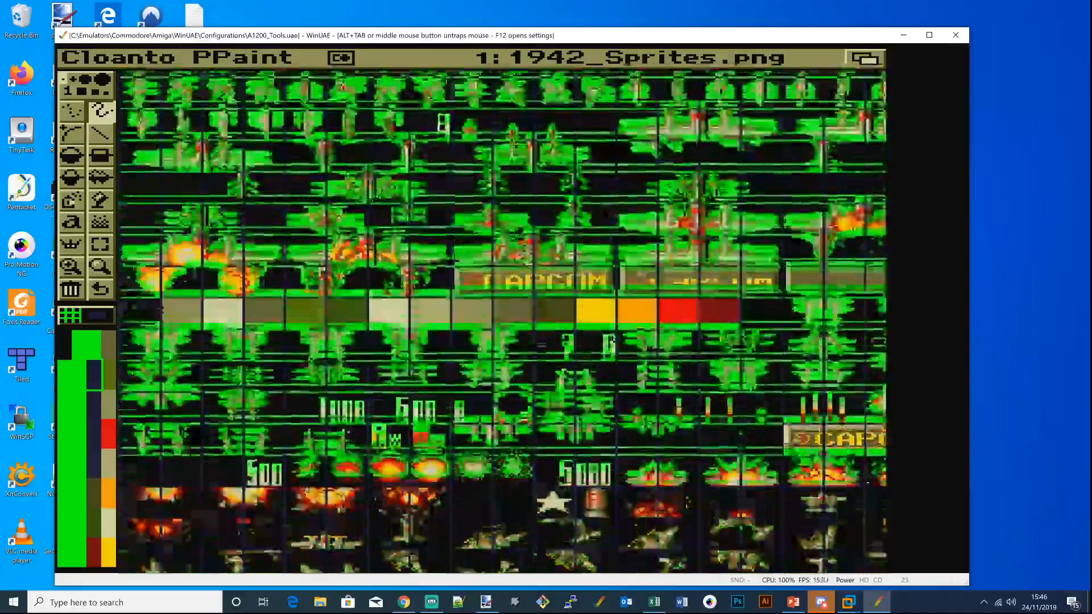
pyautogui.press('Up')
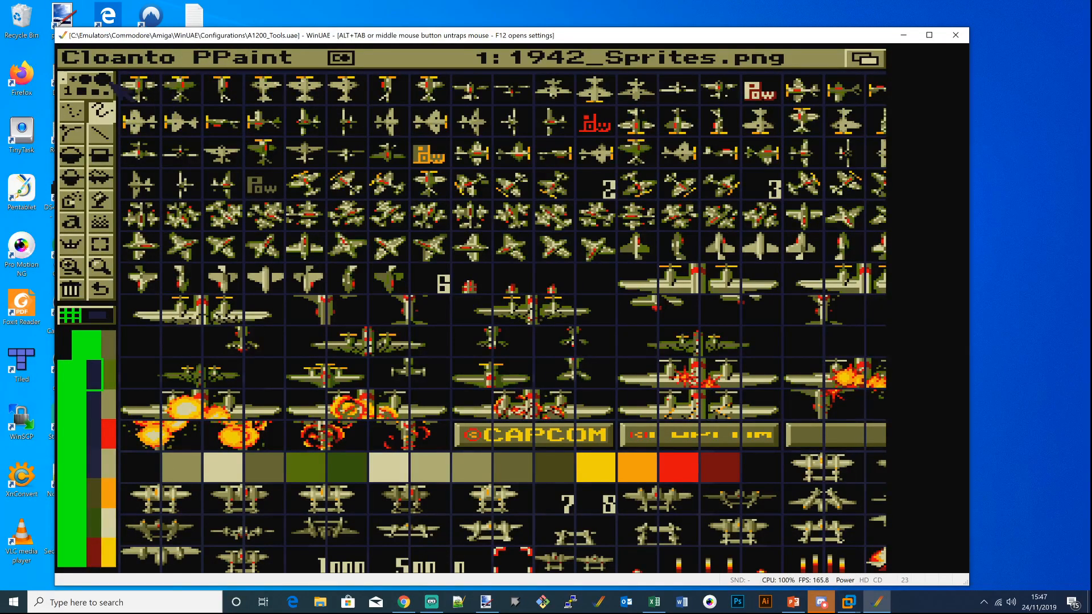
# Step: Start saving the image in ILBM format, with Compression and Screen Format turned off in the format options
pyautogui.rightClick(77, 57)
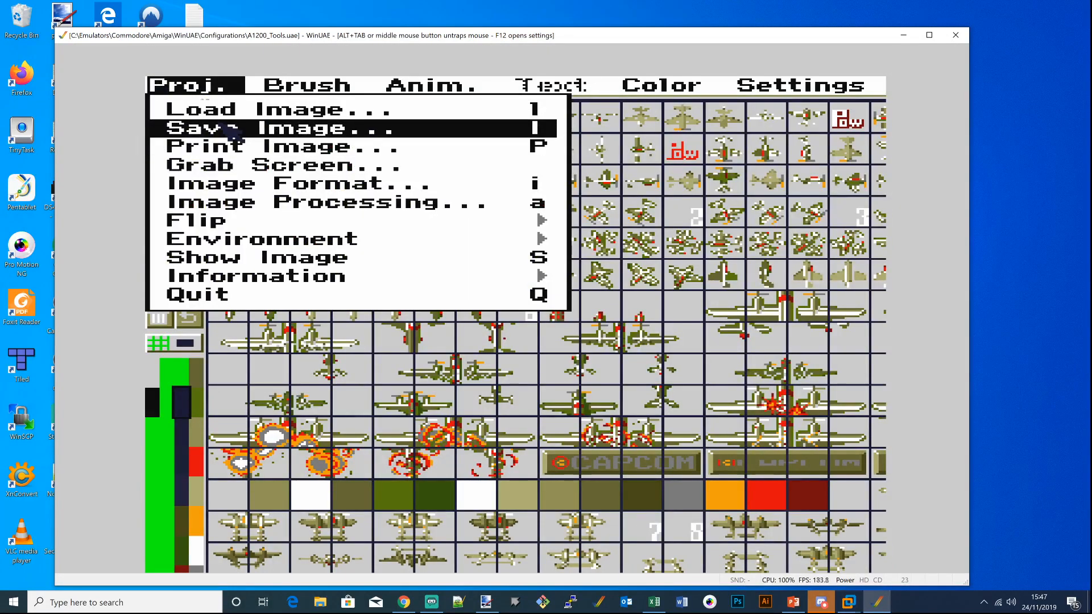
pyautogui.click(233, 134)
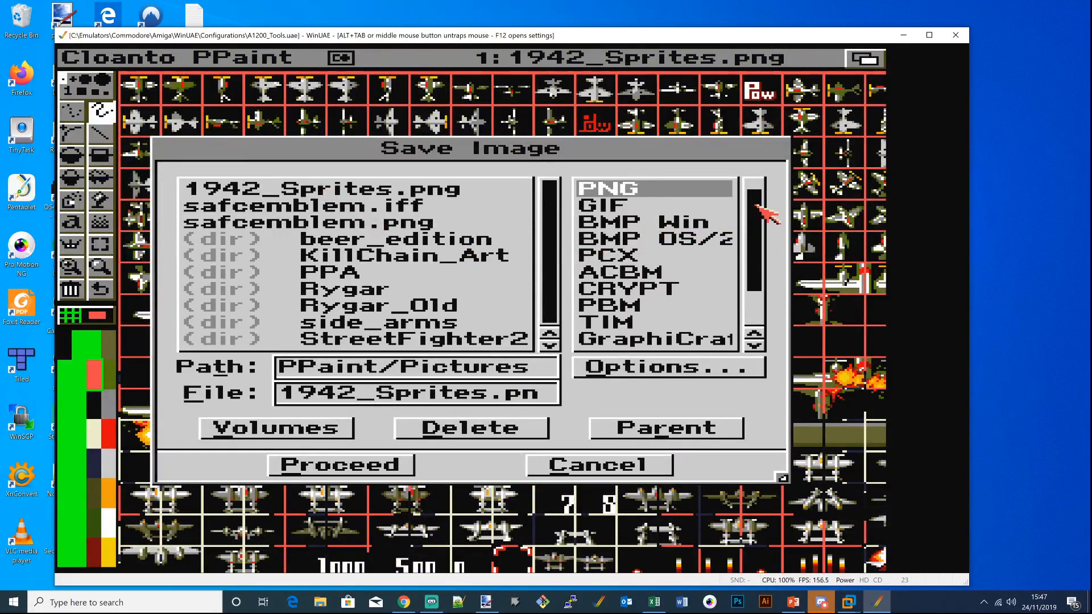
pyautogui.scroll(1, 762, 211)
pyautogui.click(615, 186)
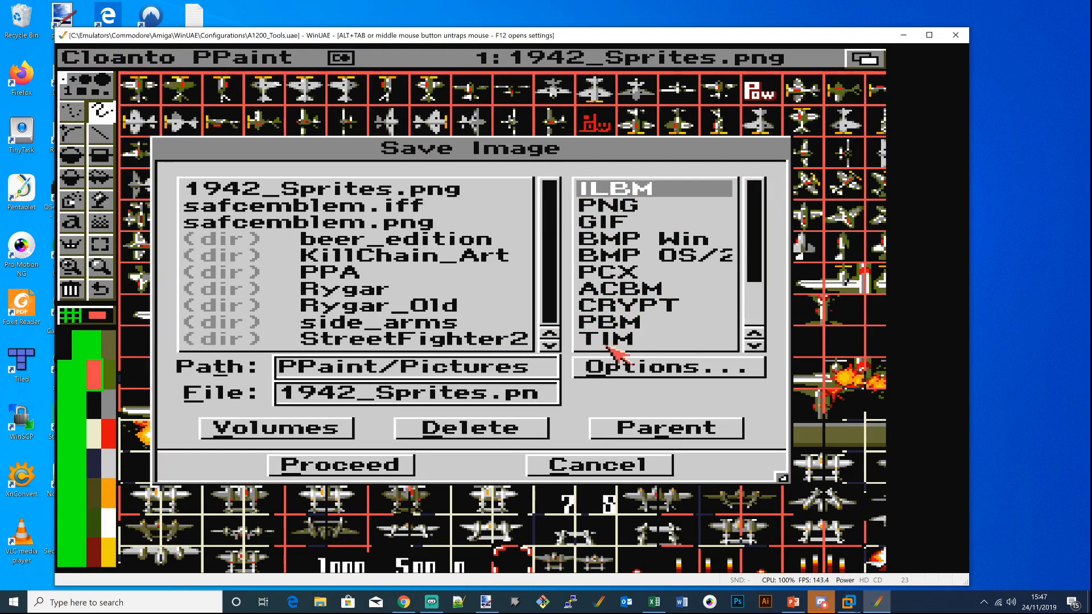
pyautogui.click(657, 370)
pyautogui.click(568, 257)
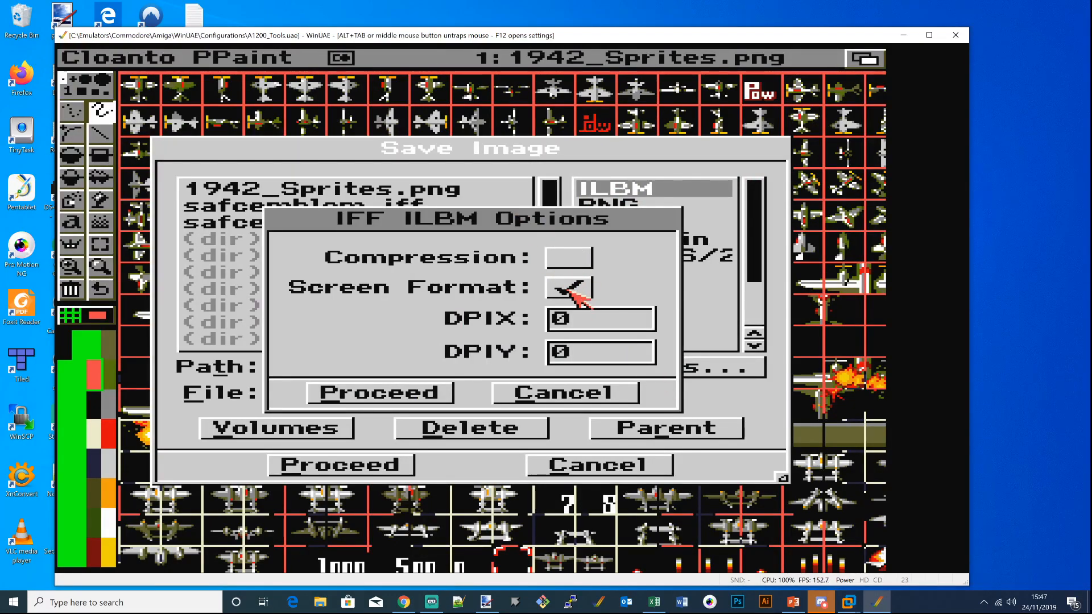
pyautogui.click(569, 290)
pyautogui.click(428, 396)
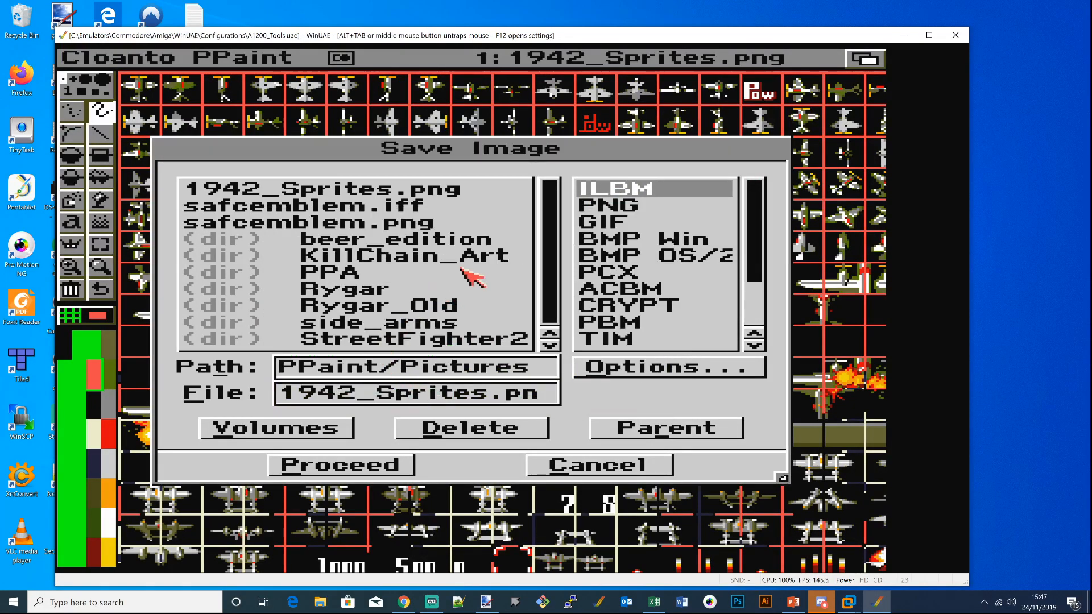
# Step: Change the file name to 1942_Sprites.iff and save the image in PPaint/Pictures
pyautogui.click(462, 393)
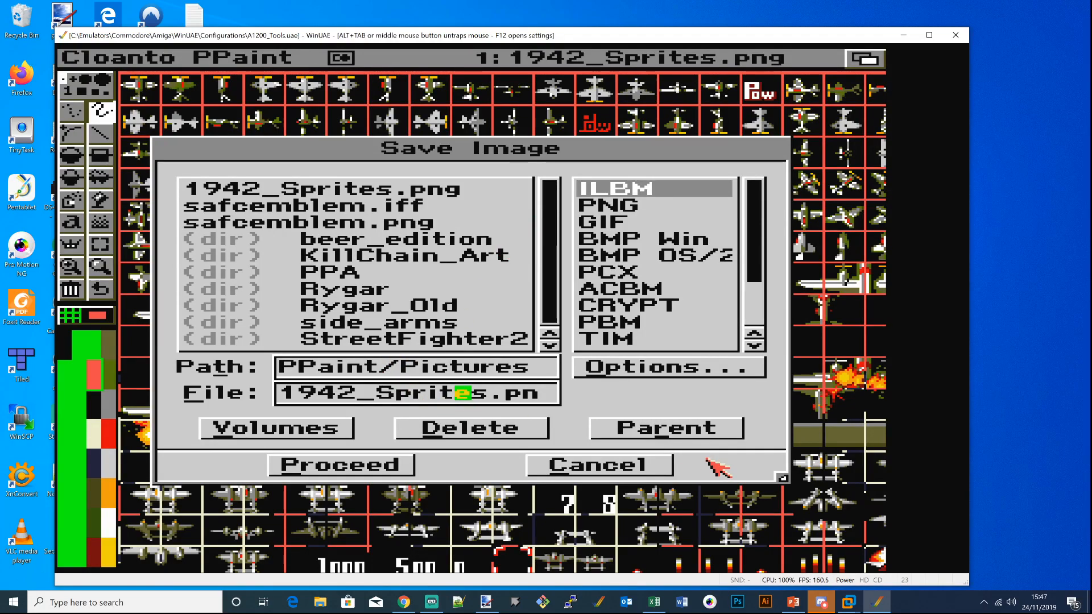
pyautogui.hotkey('shift', 'Right')
pyautogui.press('BackSpace')
pyautogui.press('BackSpace')
pyautogui.press('BackSpace')
pyautogui.write('iff')
pyautogui.click(364, 471)
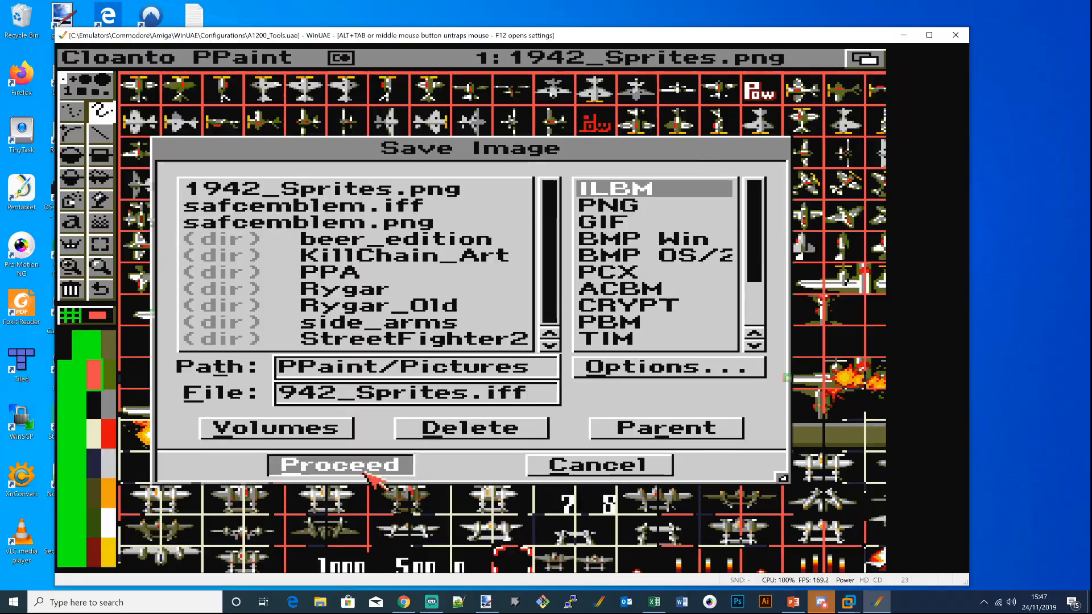
# Step: Examine the saved sprite sheet across its full width and height, and release the mouse from the emulator
pyautogui.press('Down')
pyautogui.press('Down')
pyautogui.press('Down')
pyautogui.press('Down')
pyautogui.press('Down')
pyautogui.press('Down')
pyautogui.press('Down')
pyautogui.press('Down')
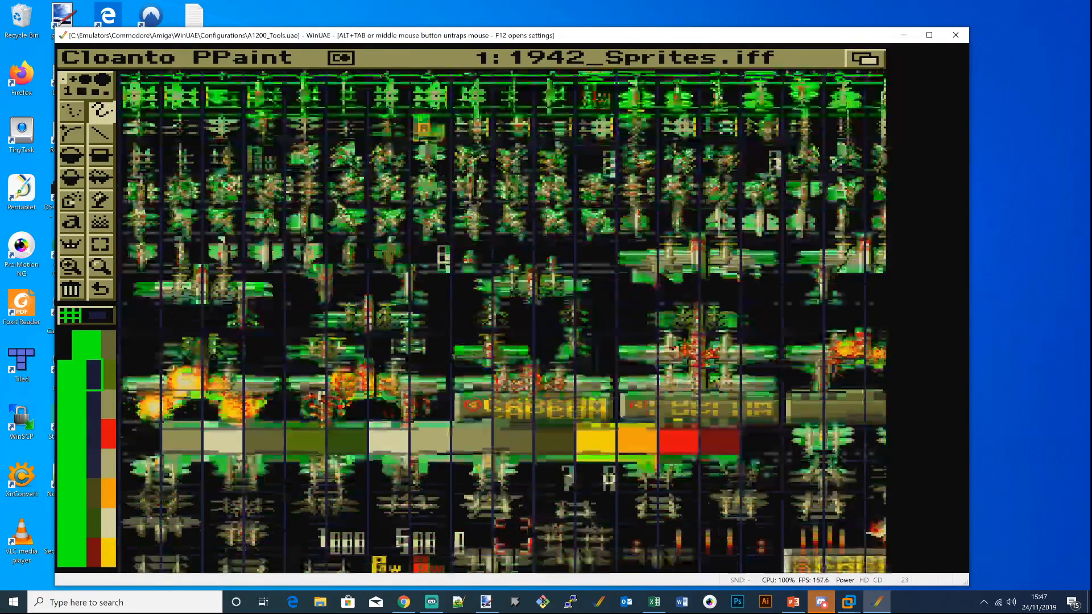
pyautogui.press('Right')
pyautogui.press('Right')
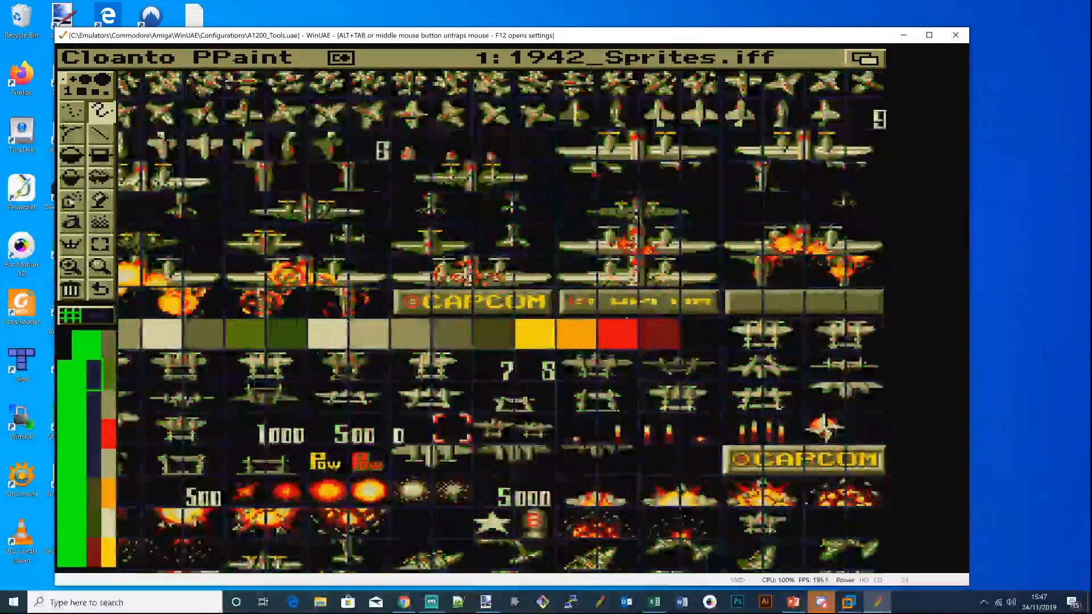
pyautogui.press('Down')
pyautogui.press('Down')
pyautogui.press('Down')
pyautogui.press('Down')
pyautogui.press('Down')
pyautogui.press('Down')
pyautogui.press('Down')
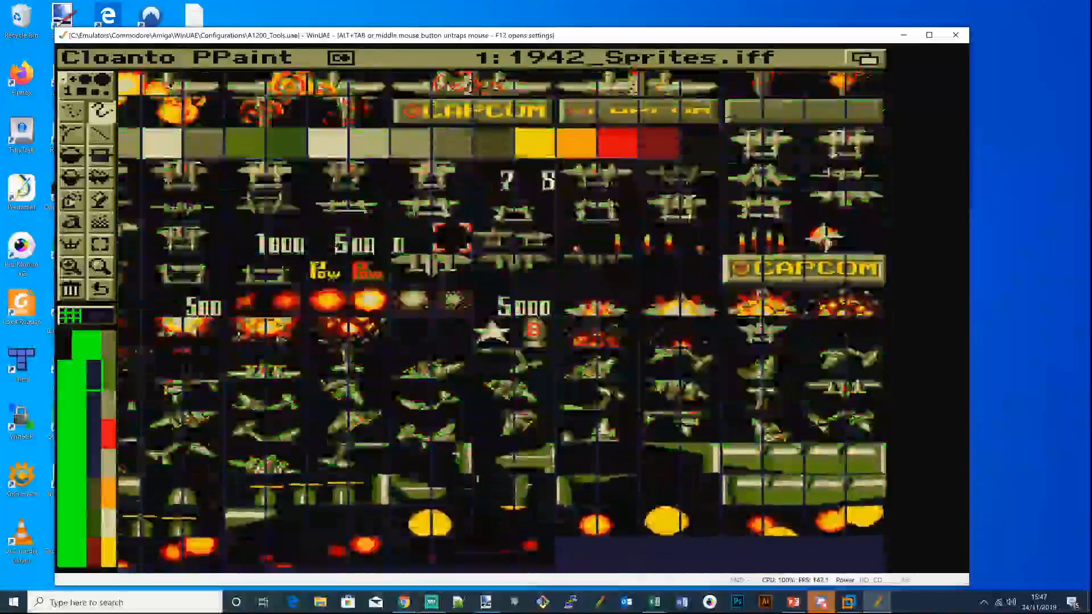
pyautogui.press('Left')
pyautogui.press('Left')
pyautogui.press('Up')
pyautogui.press('Up')
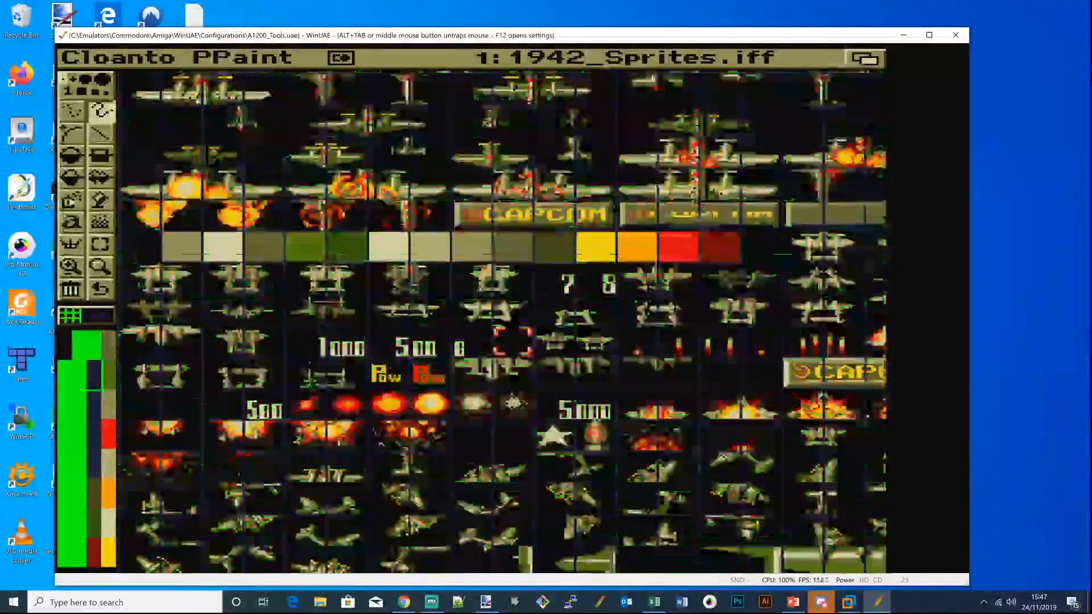
pyautogui.press('Up')
pyautogui.press('Up')
pyautogui.press('Up')
pyautogui.press('Up')
pyautogui.press('Up')
pyautogui.press('Up')
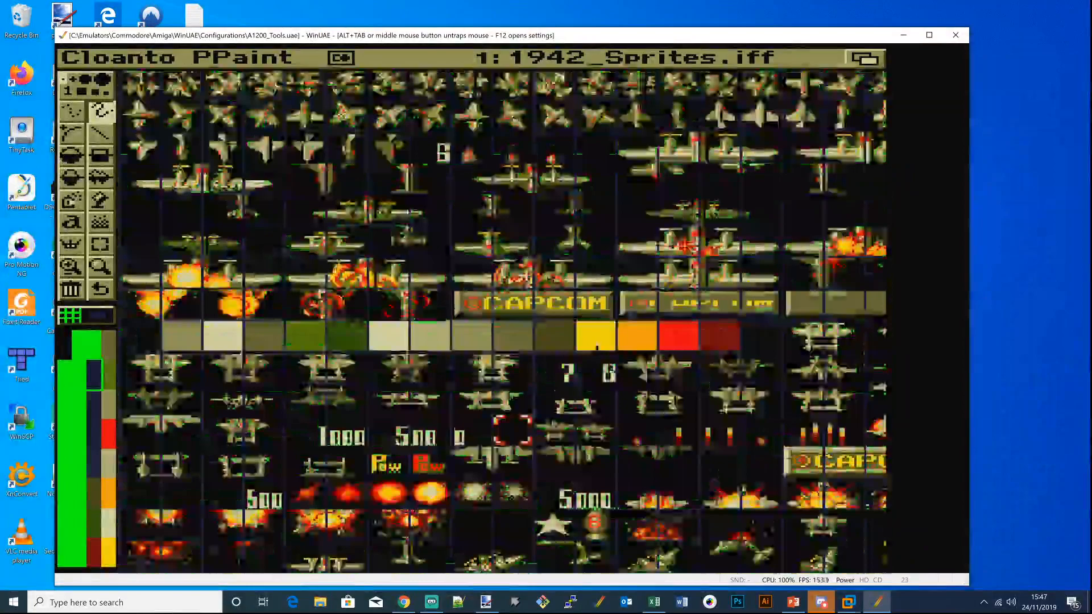
pyautogui.middleClick(646, 403)
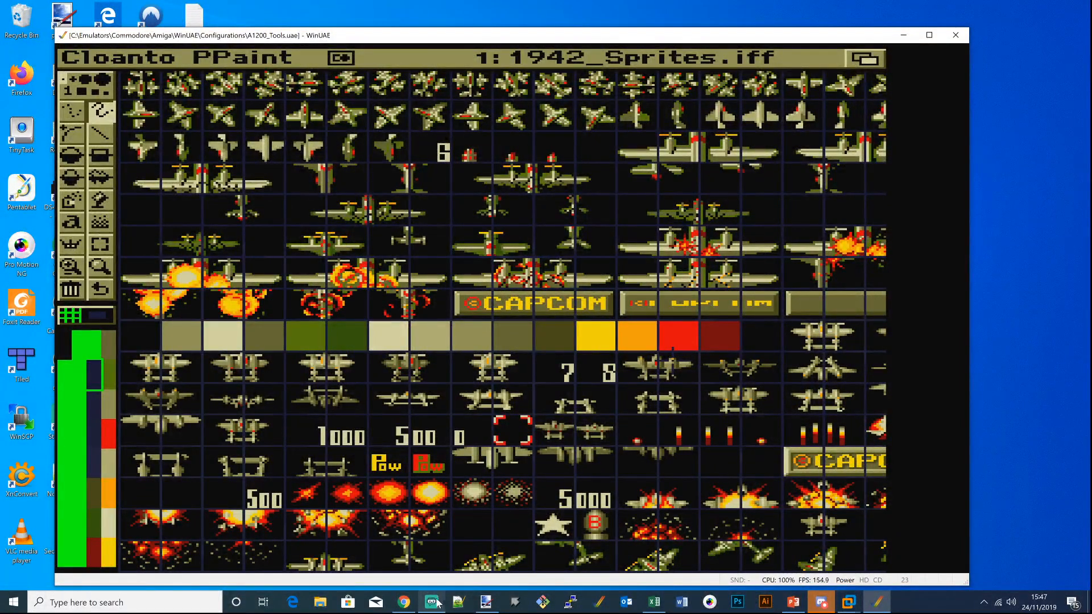